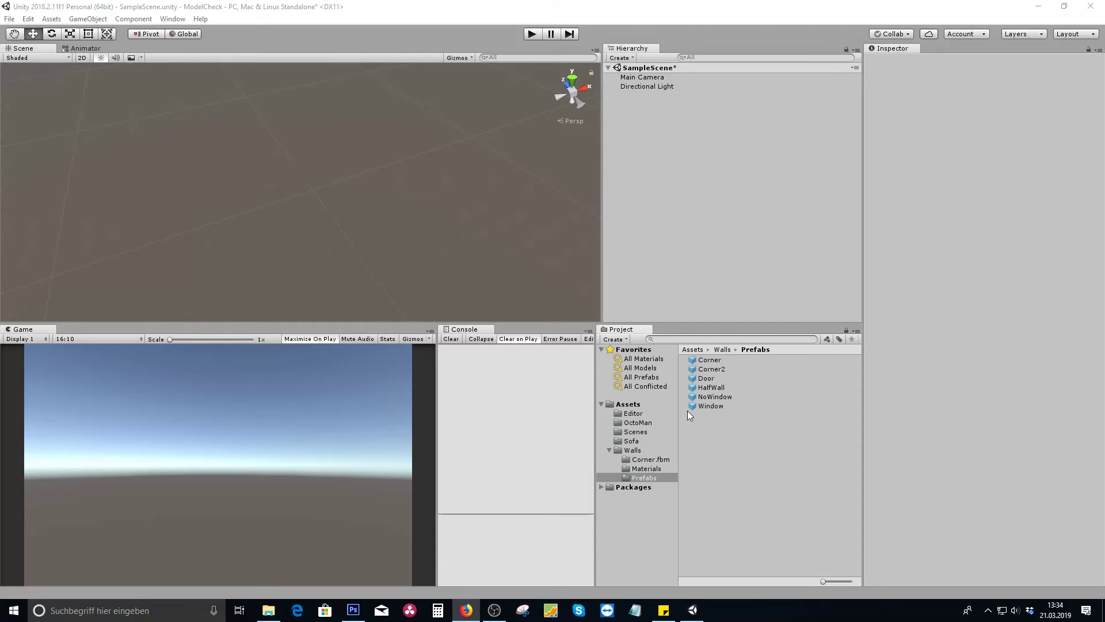
Step: Examine the Corner wall prefab from several angles in an enlarged floating preview, and close the preview
left_click(724, 361)
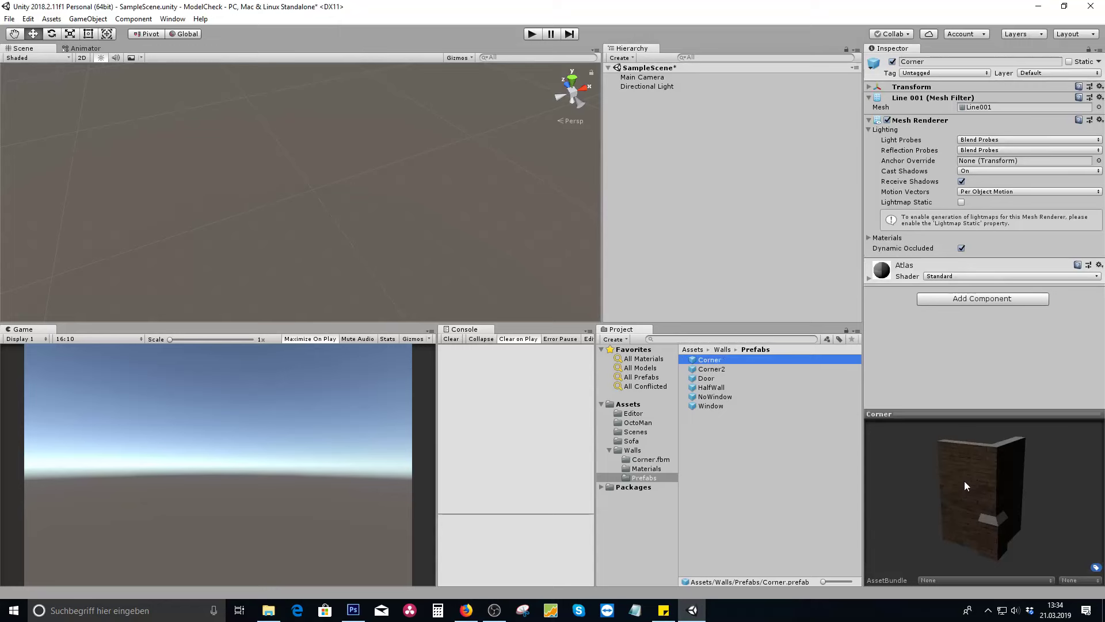
right_click(957, 423)
left_click(955, 414)
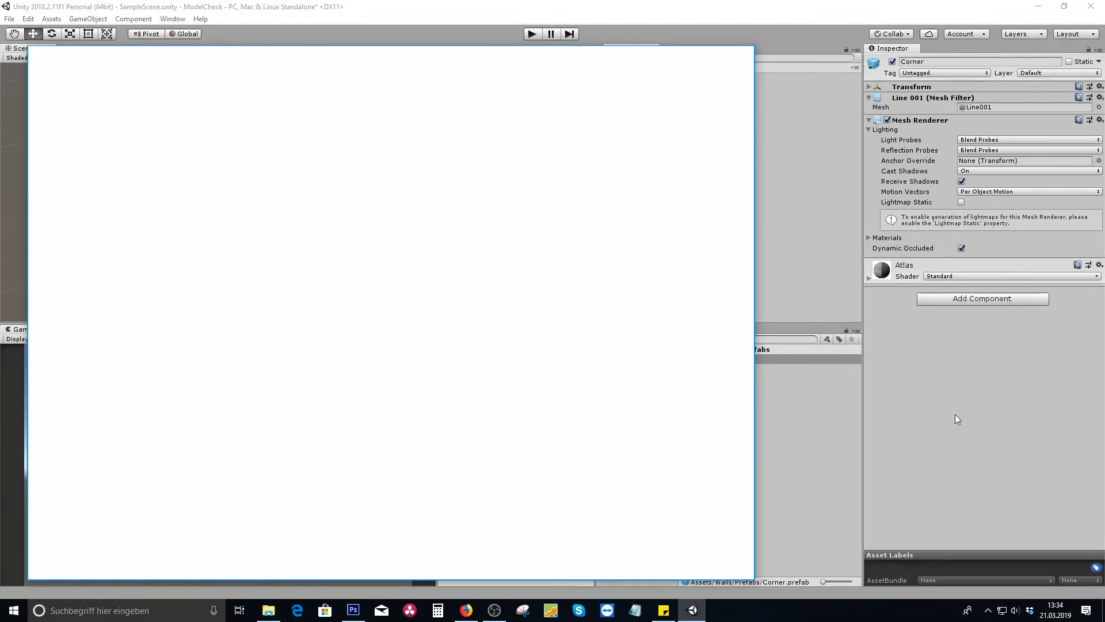
left_click_drag(406, 230, 307, 298)
left_click_drag(510, 274, 747, 89)
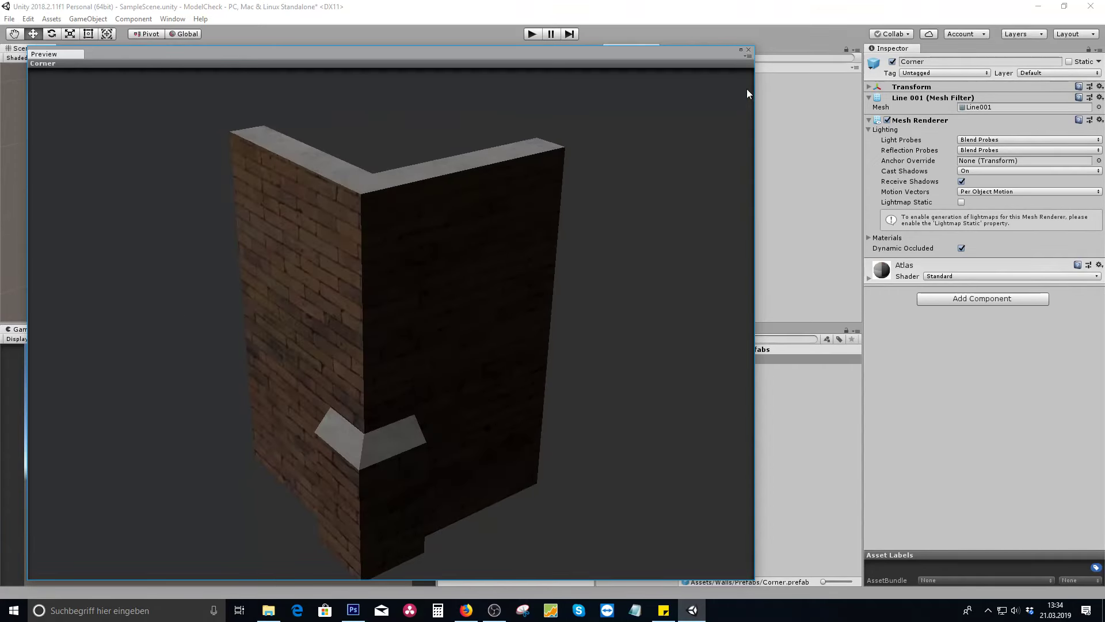
left_click(747, 49)
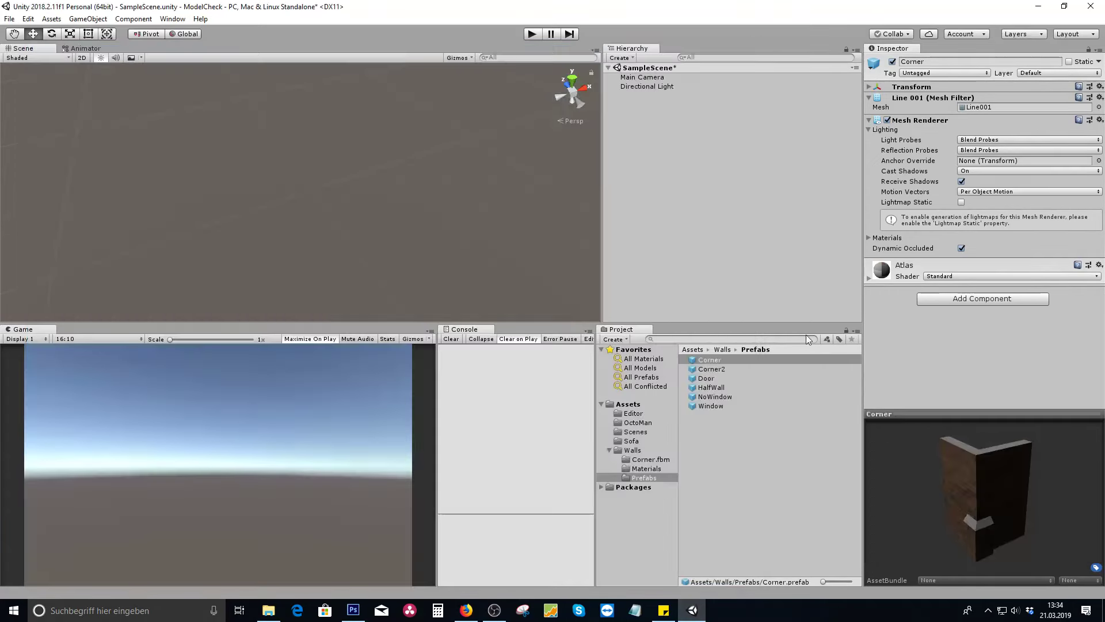
Step: Examine the Corner2, Door, HalfWall, NoWindow and Window prefabs one after another in the preview
left_click(712, 369)
left_click_drag(958, 465, 1009, 548)
left_click(720, 366)
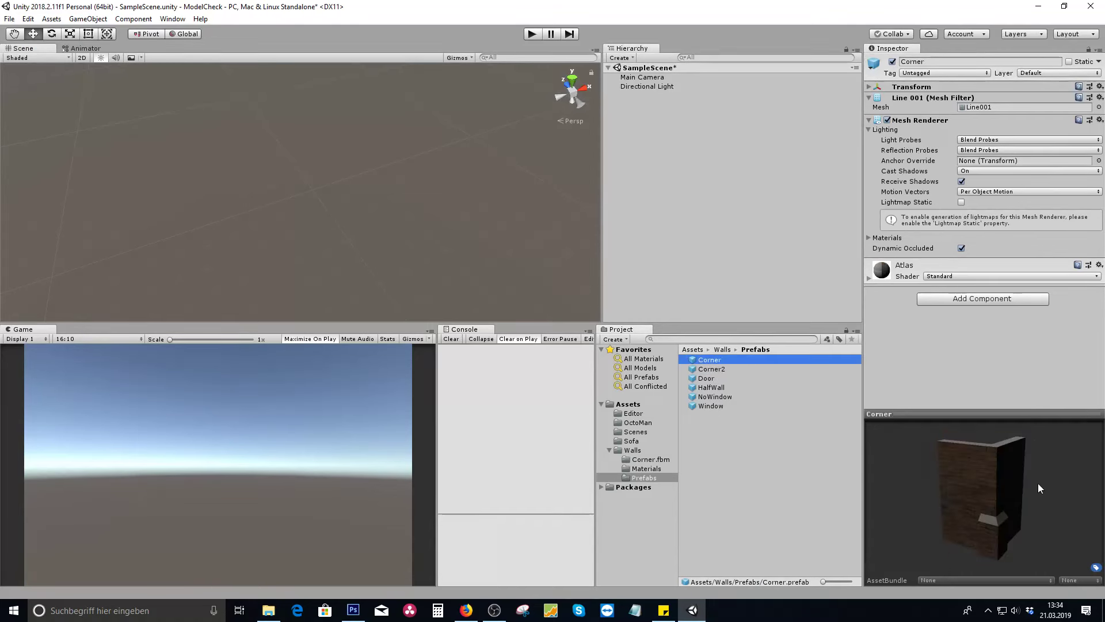
left_click(727, 379)
mouse_move(980, 482)
left_mouse_down()
mouse_move(951, 475)
mouse_move(1044, 532)
mouse_move(70, 469)
mouse_move(31, 480)
mouse_move(984, 485)
left_mouse_up()
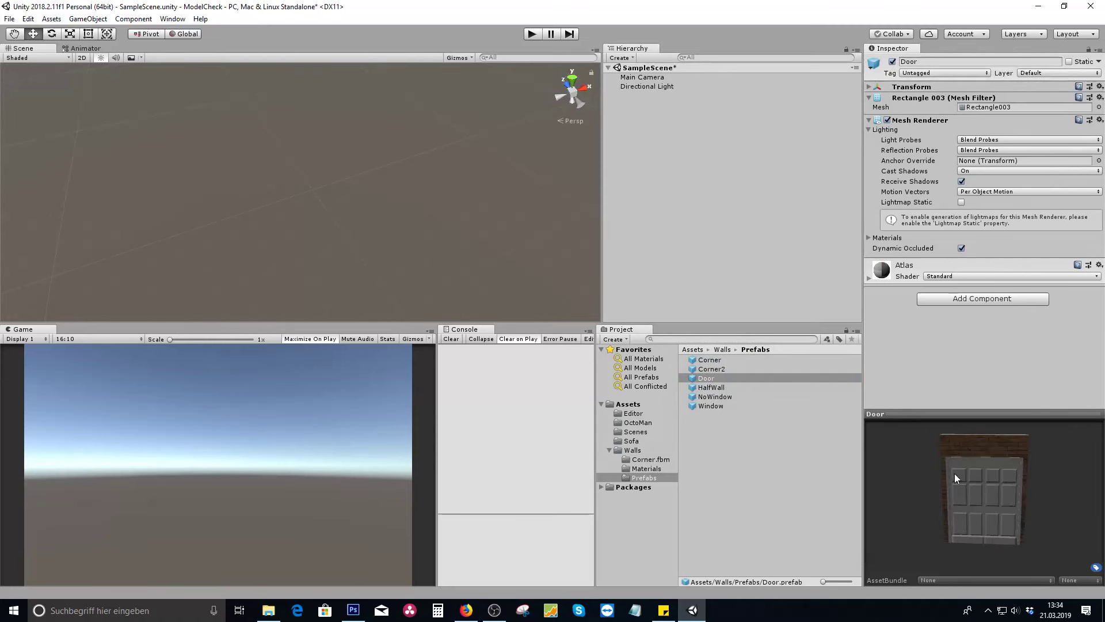
left_click(739, 388)
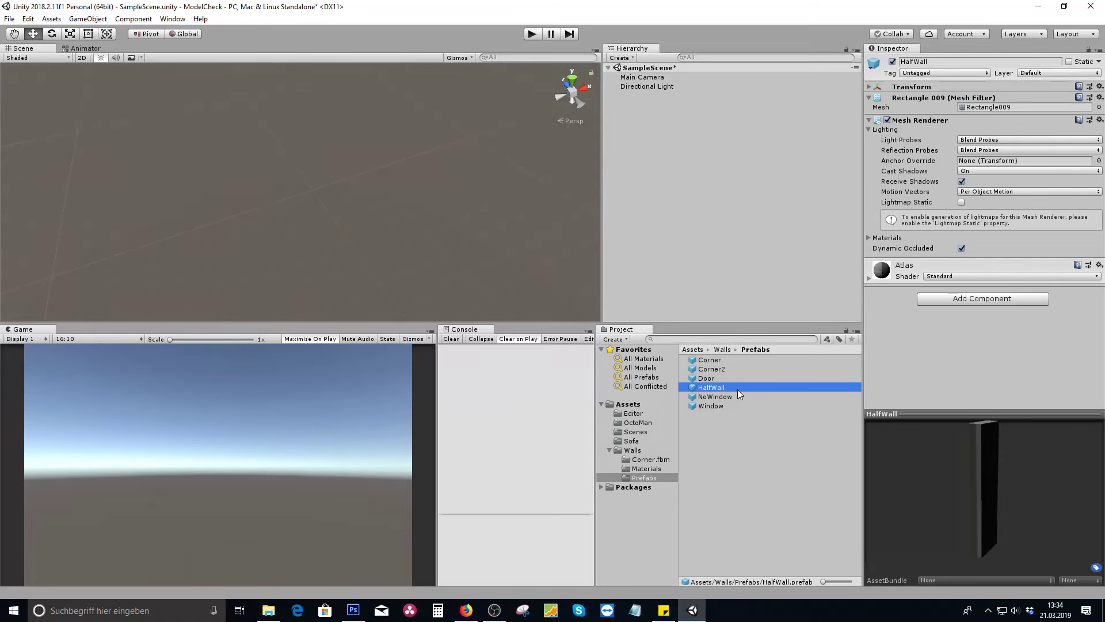
left_click_drag(928, 436, 989, 447)
left_click(774, 396)
left_click(722, 405)
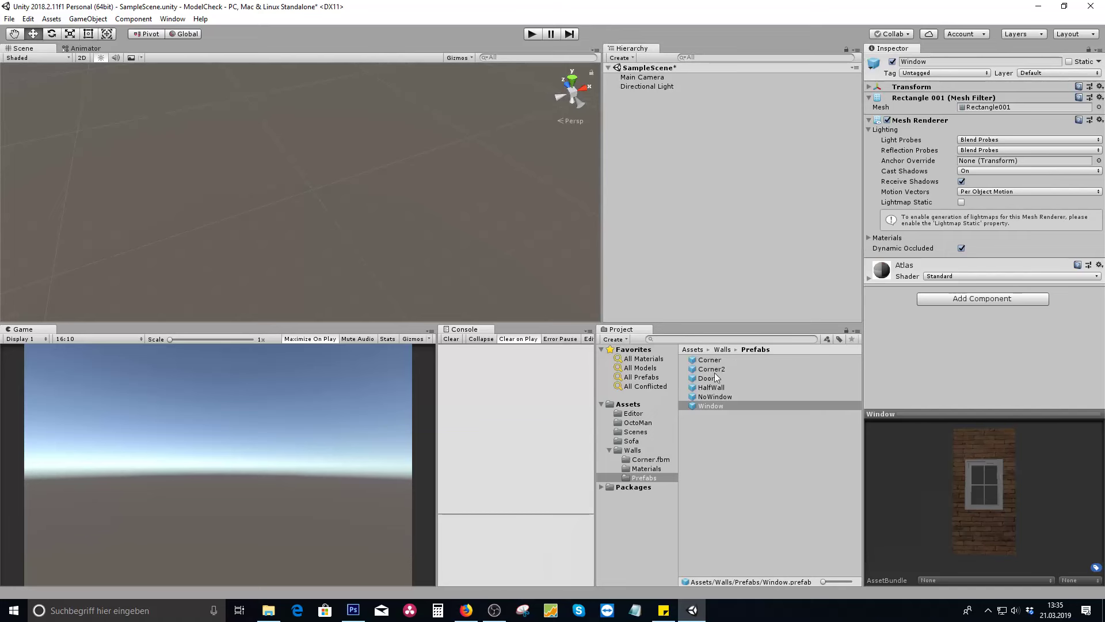
Step: Add the Corner prefab to the scene and enlarge the Scene view area
left_click_drag(718, 362, 307, 215)
left_click_drag(447, 318, 446, 429)
left_click_drag(385, 379, 301, 257, "alt")
left_click(666, 80)
scroll(382, 189, "down", 5)
left_click_drag(381, 188, 1, 297, "alt")
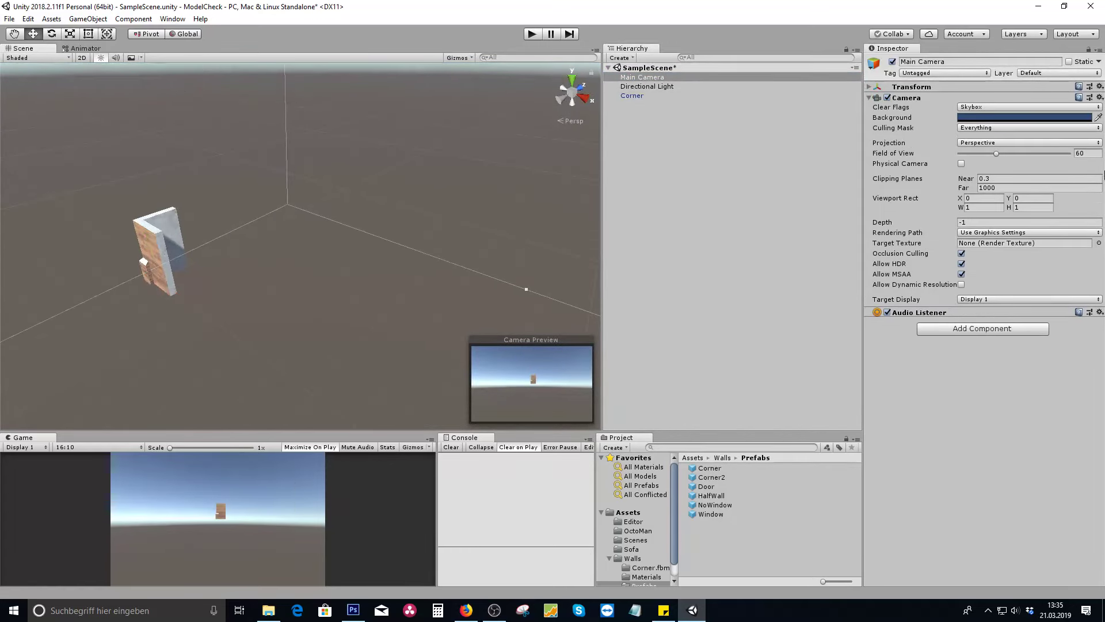
Step: Select the Corner wall and expand its Transform to examine its position, rotation and pivot from different angles
left_click(295, 252)
scroll(229, 283, "up", 3)
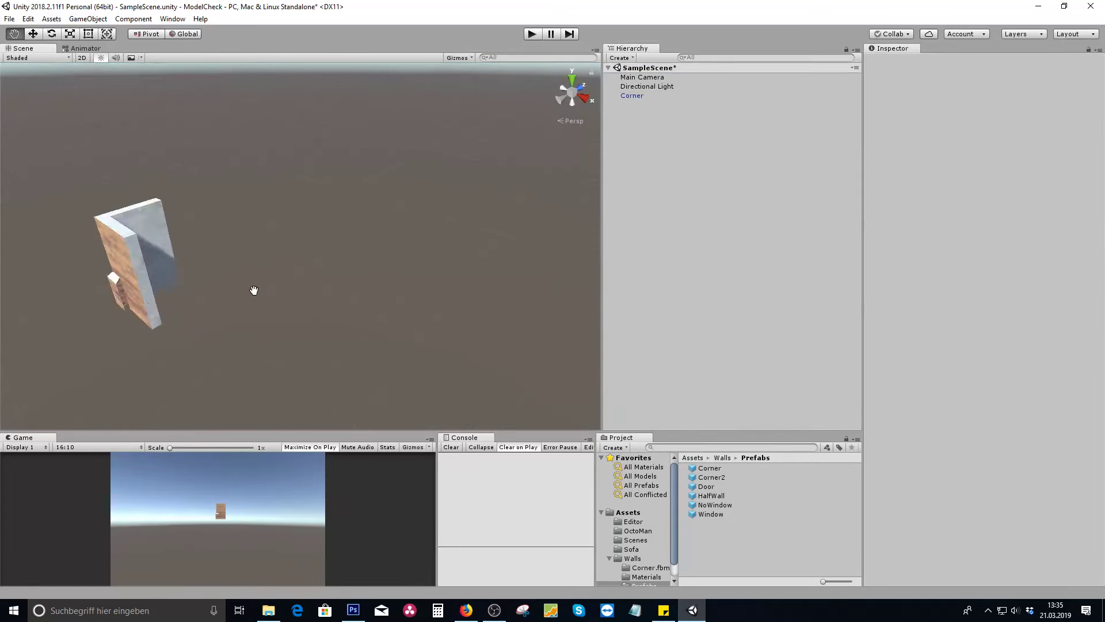
middle_click_drag(229, 283, 329, 311)
left_click(295, 318)
left_click_drag(295, 319, 235, 256, "alt")
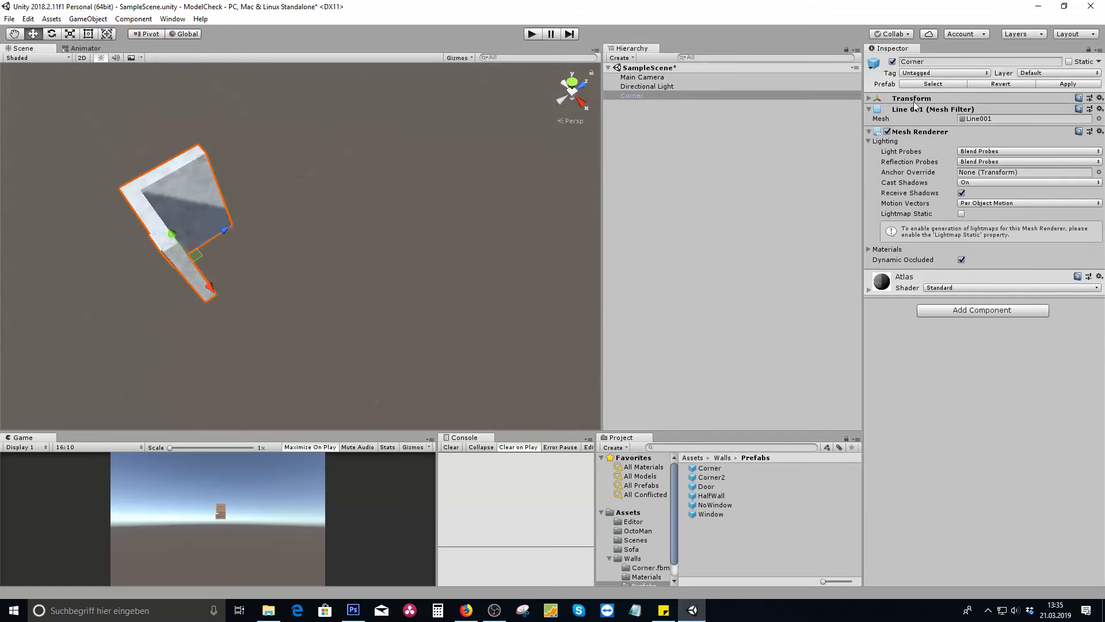
left_click(936, 99)
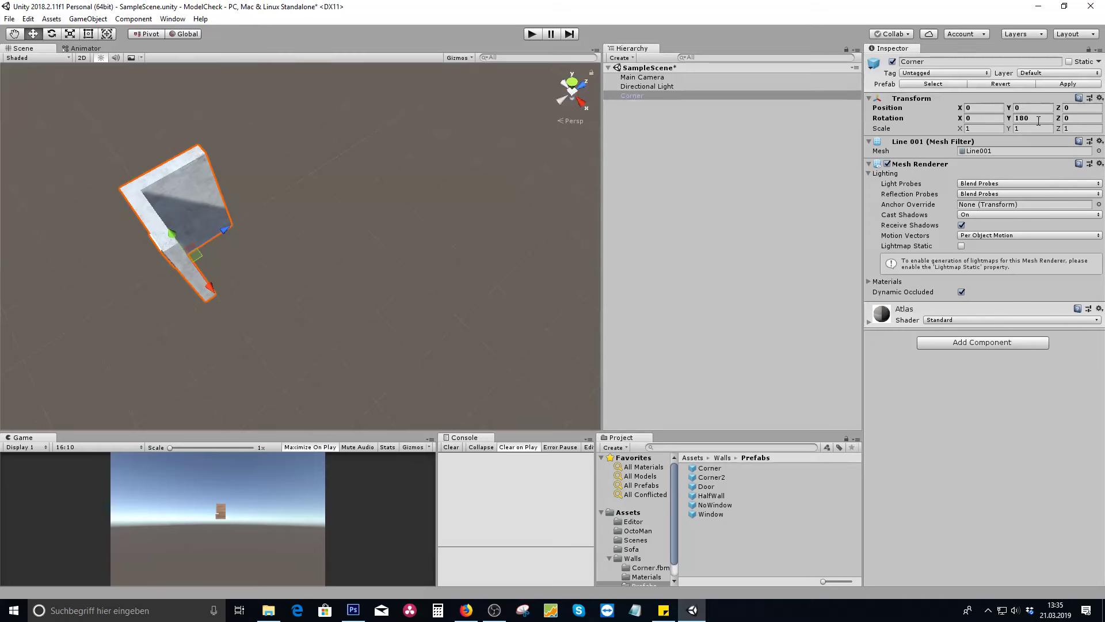
left_click_drag(245, 286, 398, 211, "alt")
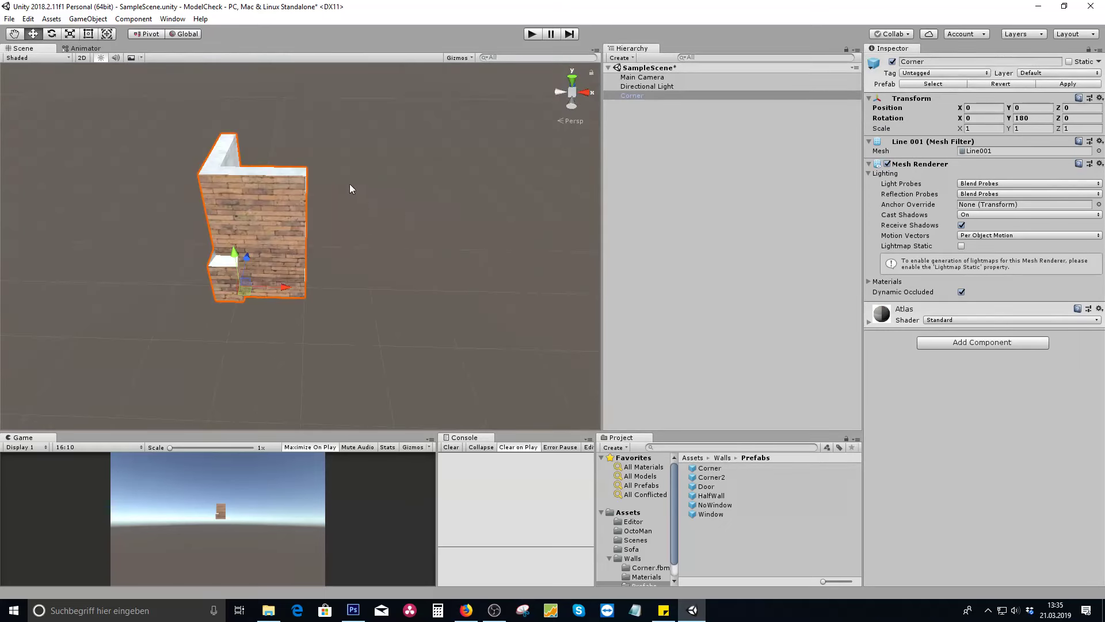
left_click_drag(350, 184, 432, 184, "alt")
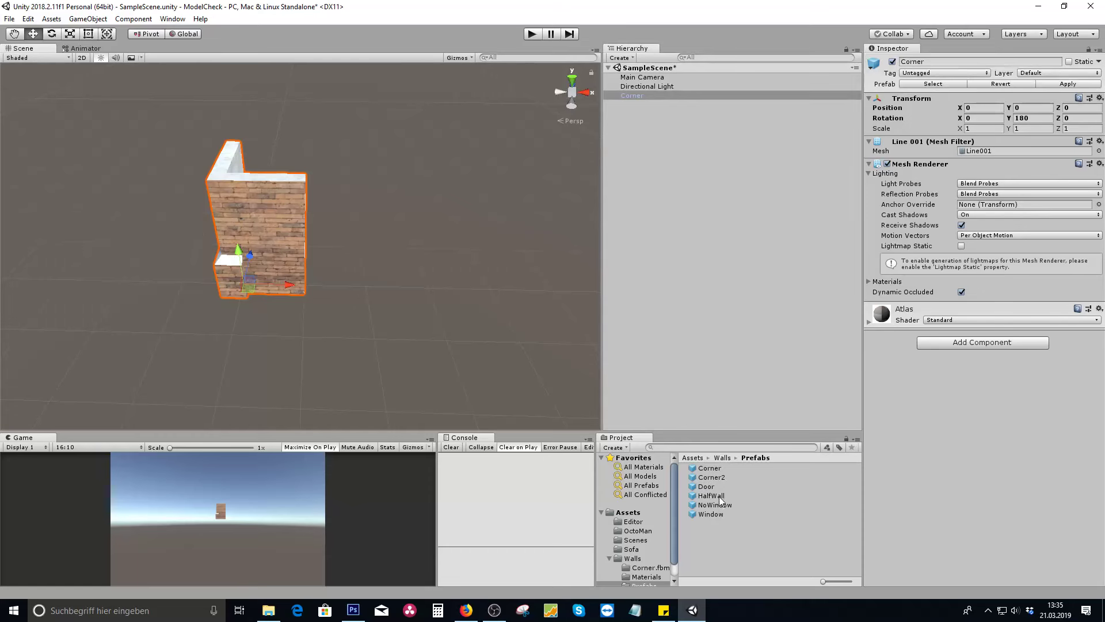
Step: Add the NoWindow prefab to the scene and move it along X to 2.37, clear of the corner wall
left_click_drag(718, 511, 718, 344)
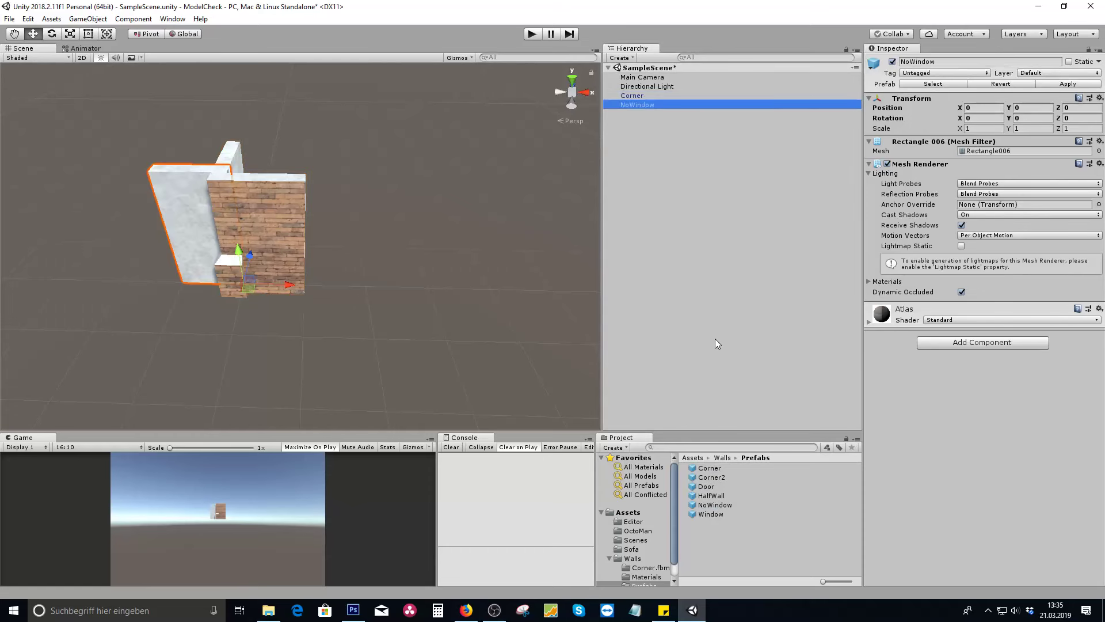
left_click_drag(201, 218, 261, 171, "alt")
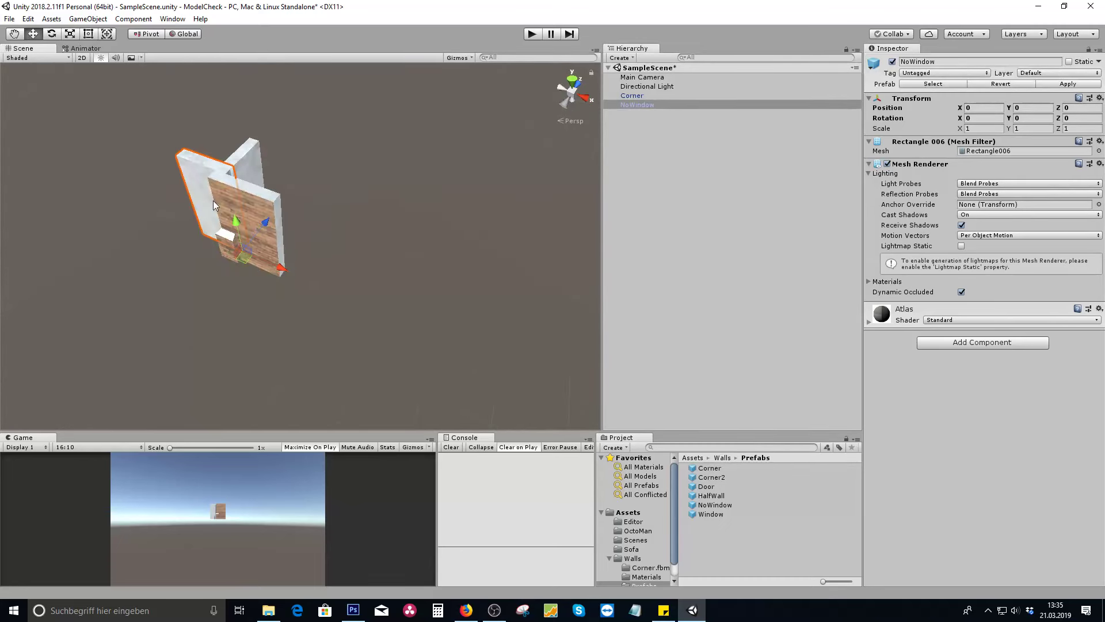
left_click_drag(285, 274, 409, 265)
scroll(403, 296, "up", 3)
Step: Rotate the NoWindow wall around Y so its brick side faces outward, and set its Y rotation to -180
key("e")
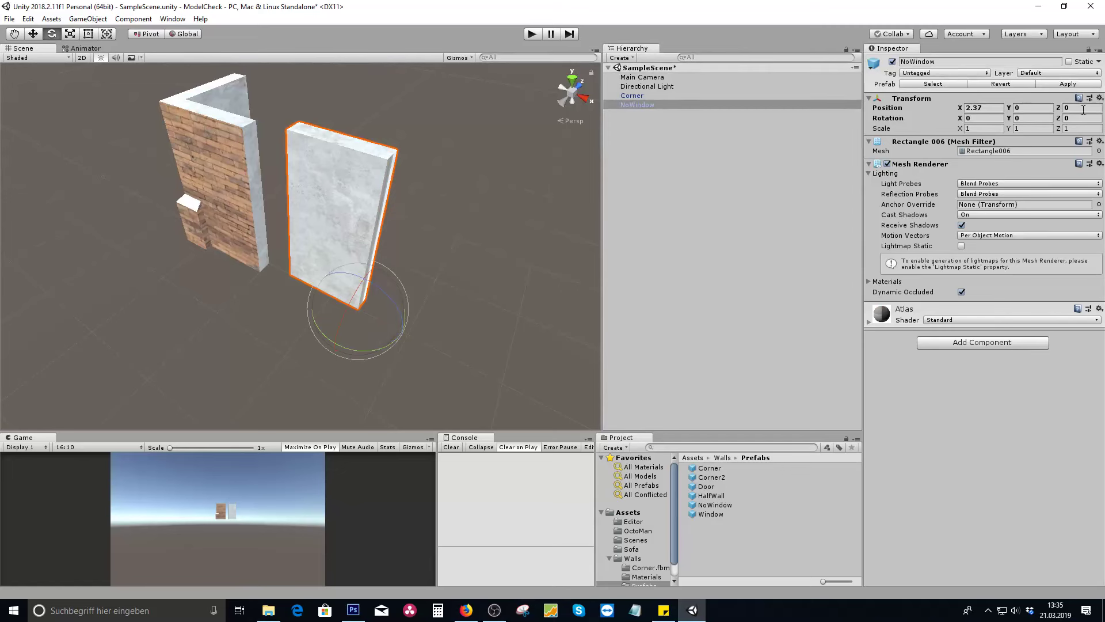
left_click_drag(358, 350, 575, 259)
left_click(1032, 118)
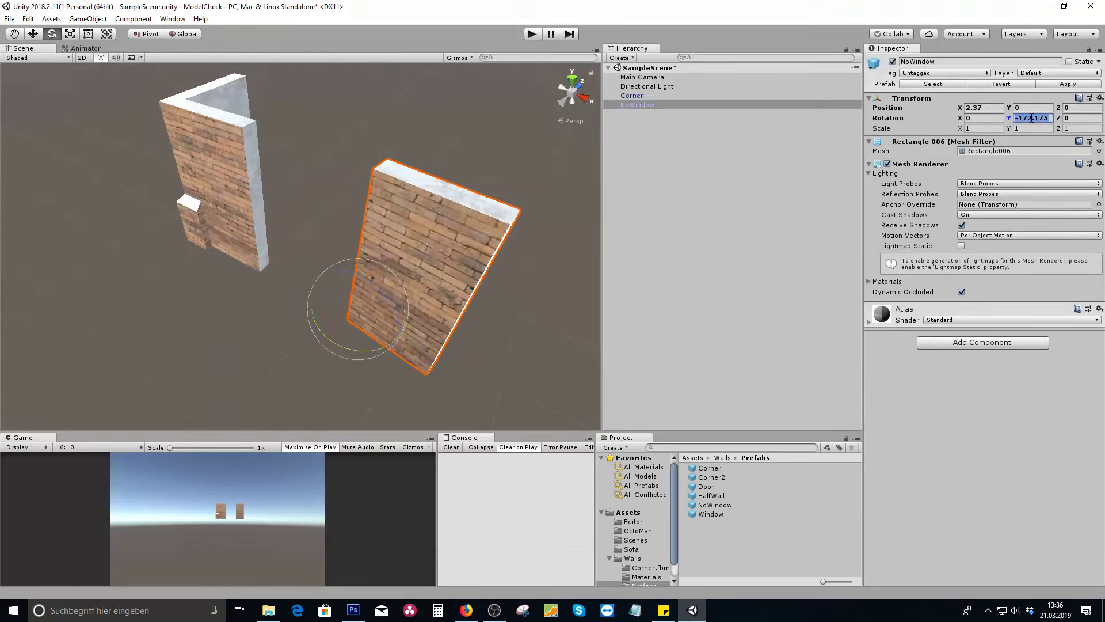
type("-180")
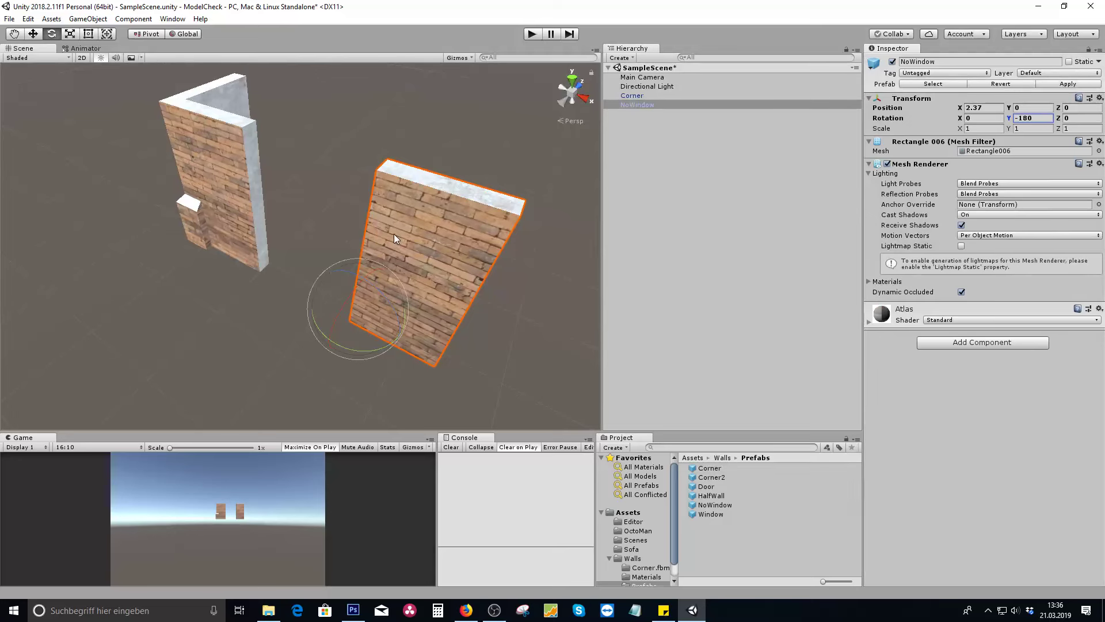
Step: Rotate the NoWindow wall freely around its Y axis, and reset its Y rotation to 0
left_click_drag(374, 240, 408, 364, "alt")
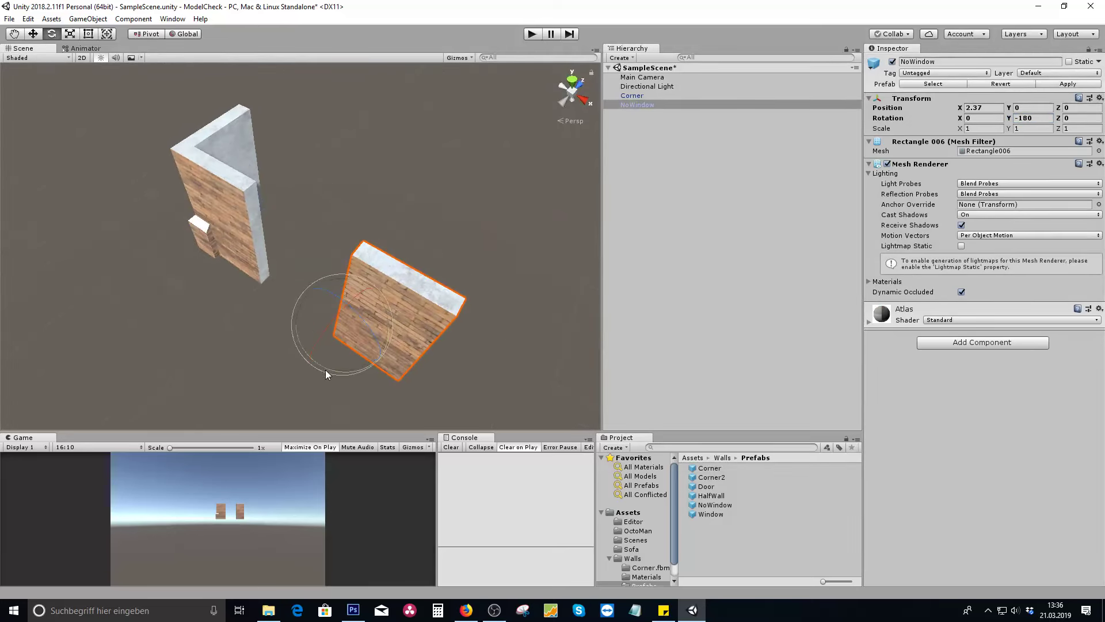
left_click_drag(326, 369, 417, 367)
left_click_drag(372, 295, 421, 342, "alt")
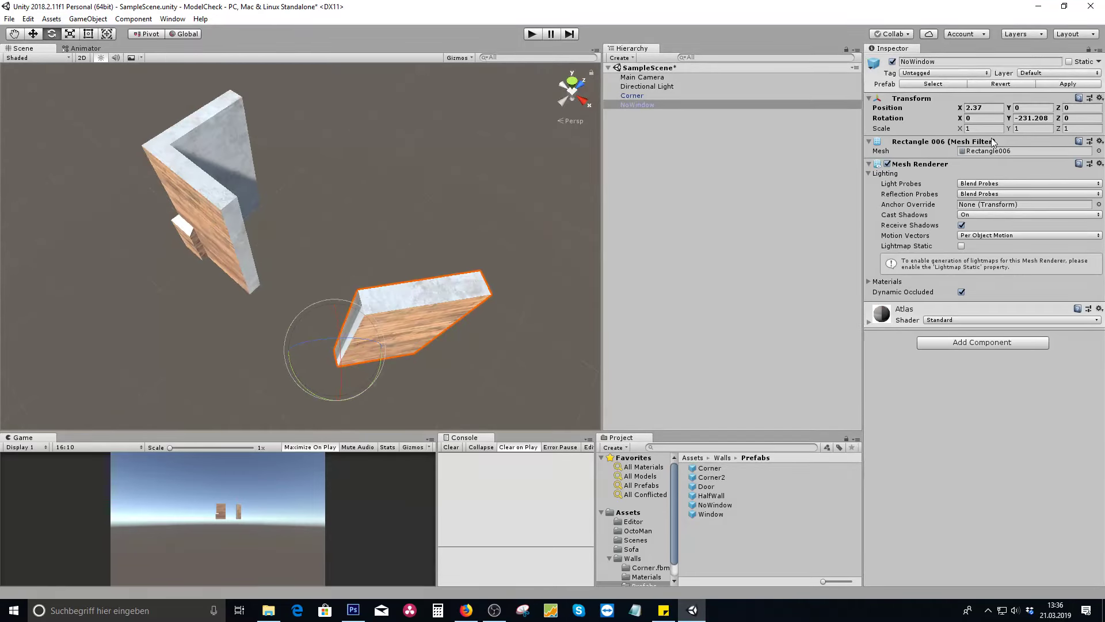
left_click_drag(298, 304, 303, 252, "alt")
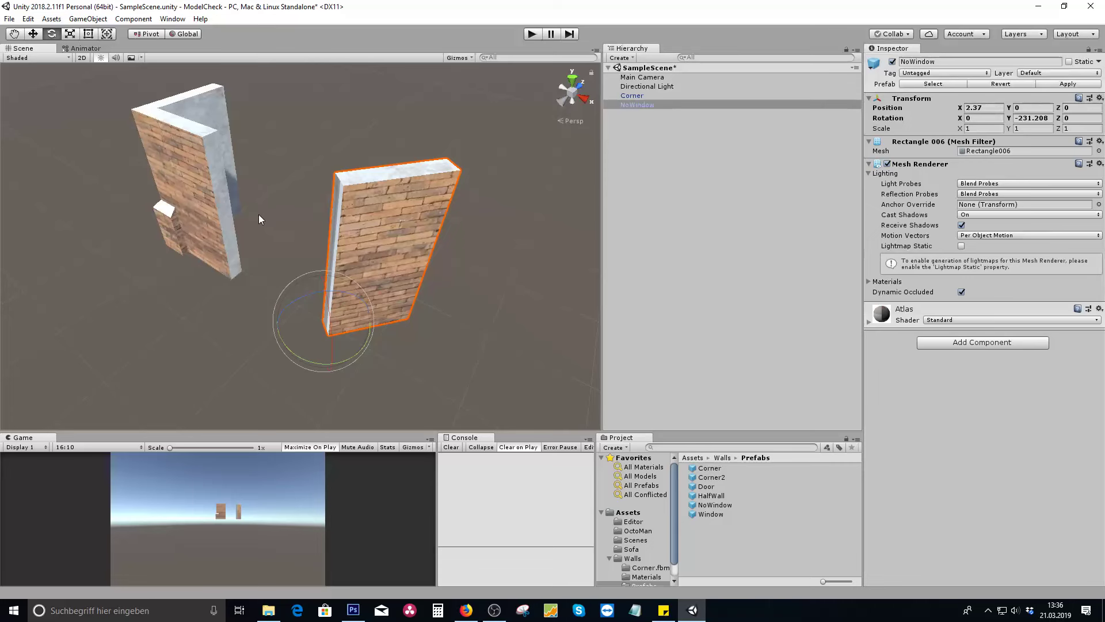
left_click_drag(310, 358, 398, 301)
left_click(1026, 118)
type("0")
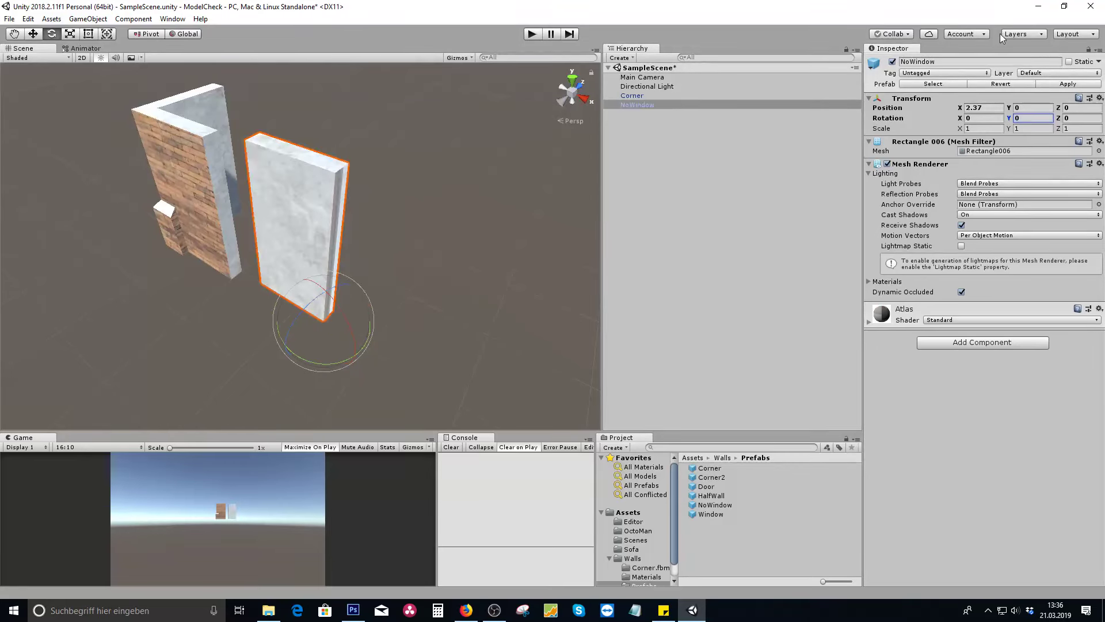
Step: Rotate the NoWindow wall around its Y axis to exactly -180 degrees with the rotation gizmo
left_click_drag(307, 362, 620, 338)
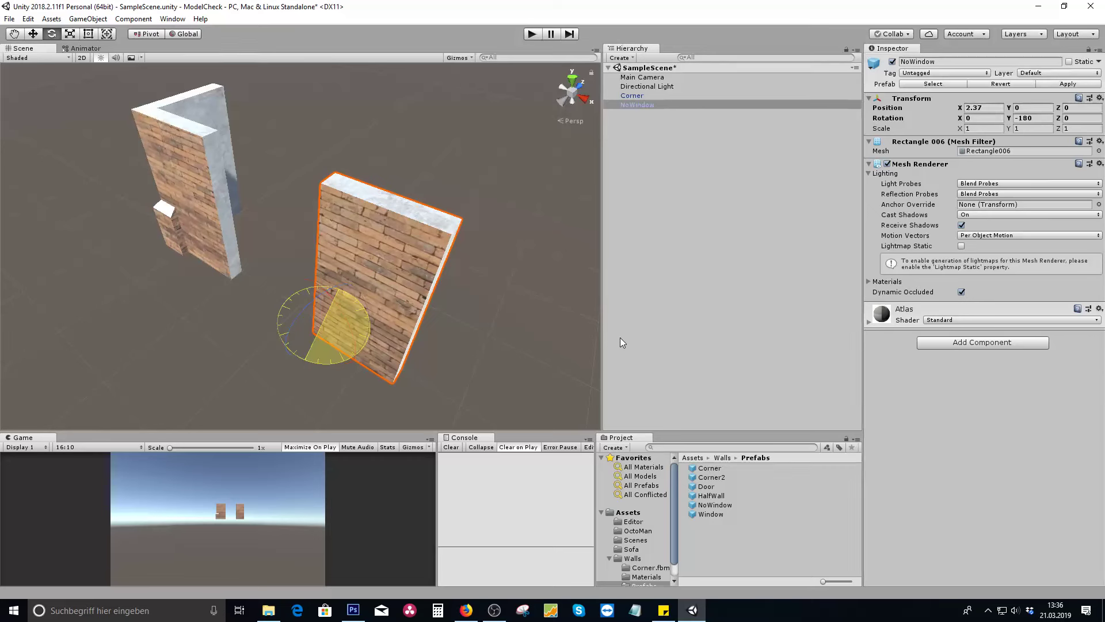
left_click_drag(620, 337, 620, 337)
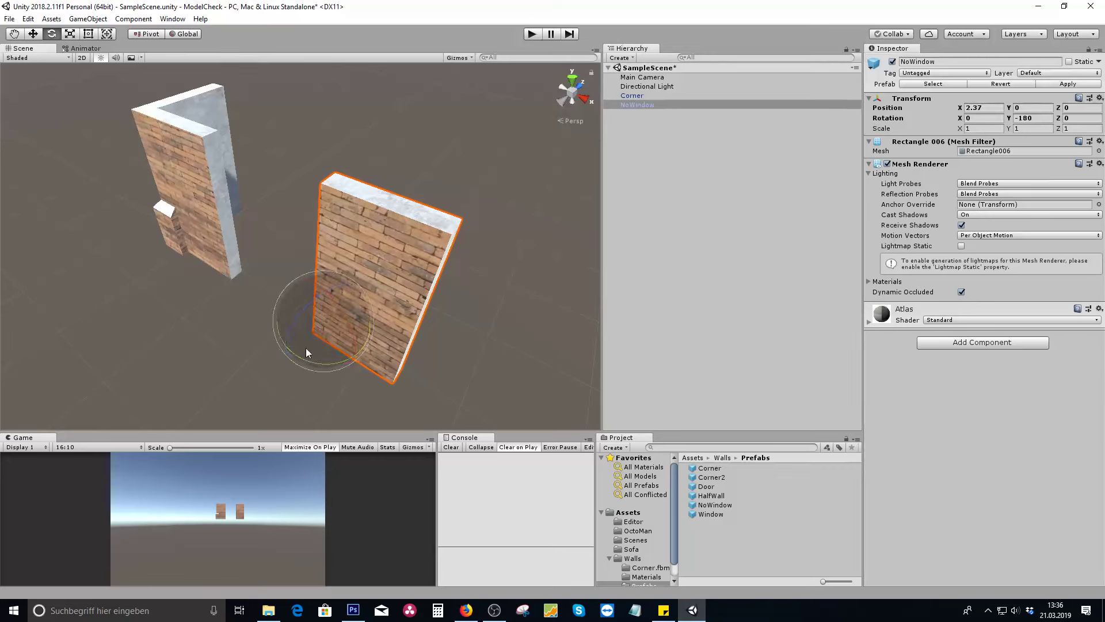
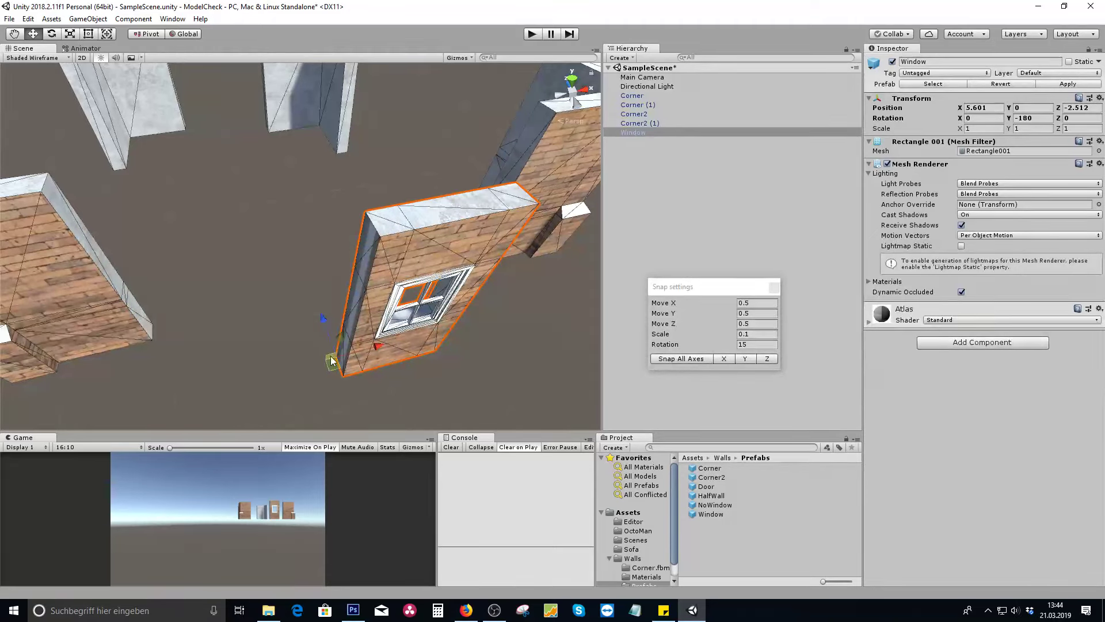
Step: Vertex-snap the Window wall's top corner to the open top edge of the front-left corner wall, and deselect it
key("v")
middle_click_drag(68, 172, 137, 210)
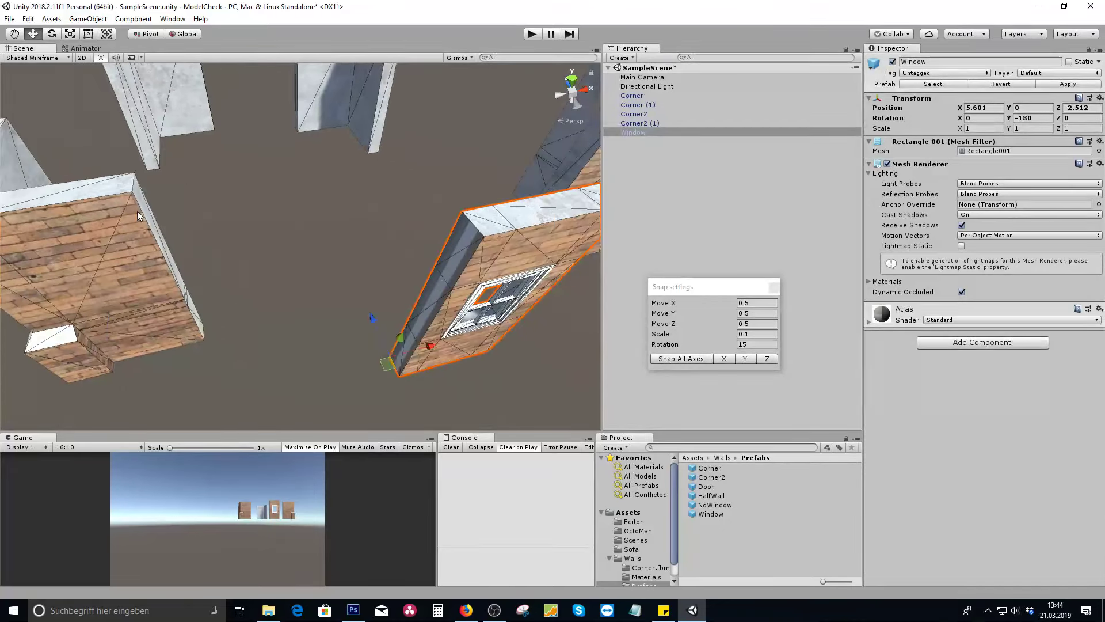
left_click(137, 211)
left_click(460, 259)
left_click_drag(465, 212, 133, 173)
scroll(299, 242, "down", 3)
left_click_drag(299, 241, 330, 254, "alt")
left_click(330, 319)
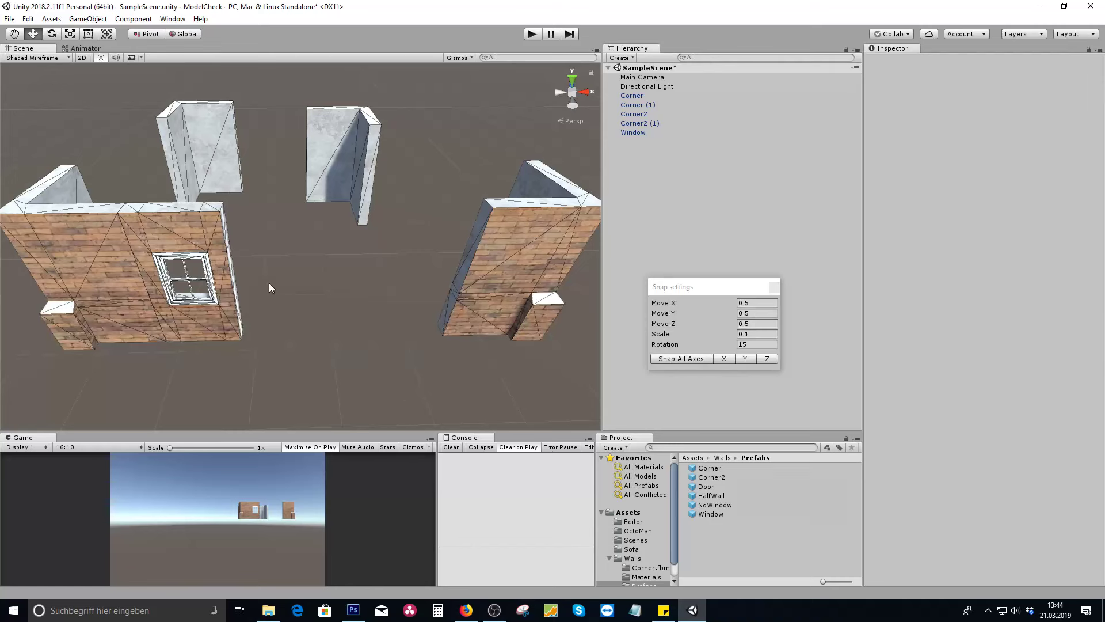
Step: Add the Door prefab to the scene
left_click(713, 490)
left_click(720, 497)
left_click(716, 489)
left_click_drag(716, 489, 473, 224)
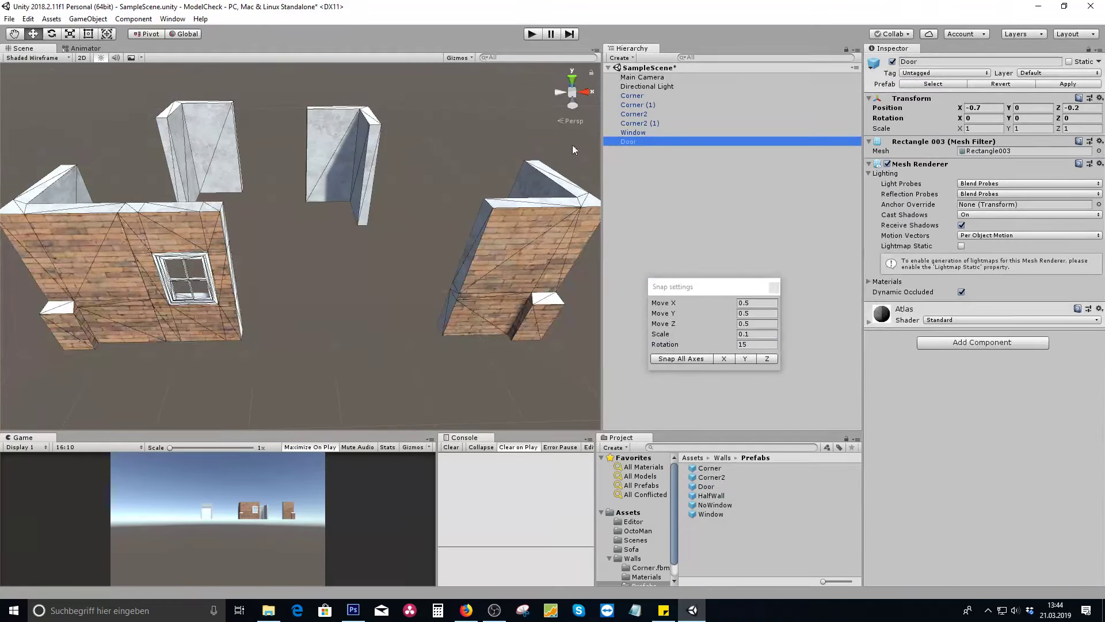
Step: Move the Door wall to X 6.55, Z -2.67 in front of the building and rotate it about -180 degrees around Y
scroll(318, 205, "down", 5)
left_click_drag(67, 266, 641, 376)
key("e")
scroll(348, 298, "up", 5)
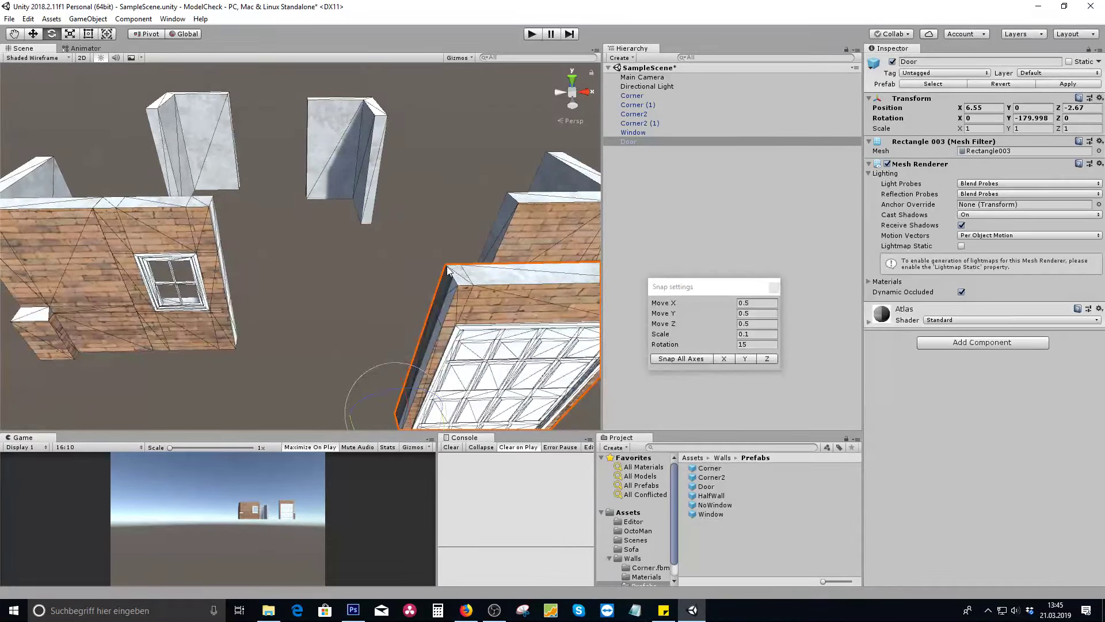
Step: Vertex-snap the Door wall's top corner to the free top edge of the Window wall
key("w")
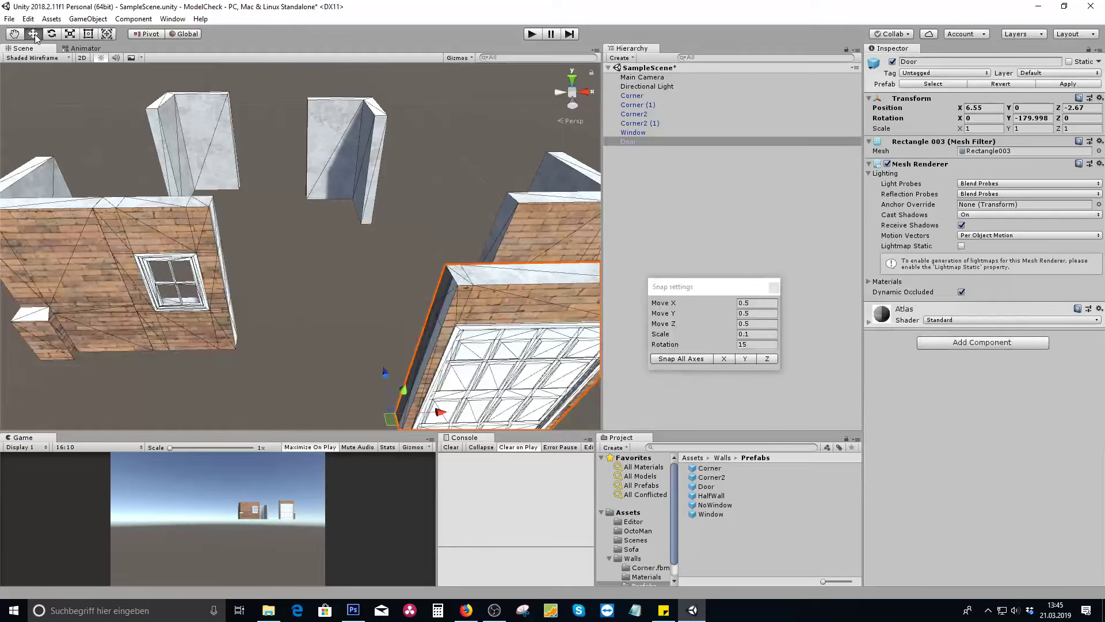
left_click_drag(449, 265, 213, 201)
left_click(426, 256)
Step: Duplicate the Window wall and move the copy along X to 6.286, on the other side of the door
left_click(162, 210)
key("ctrl+d")
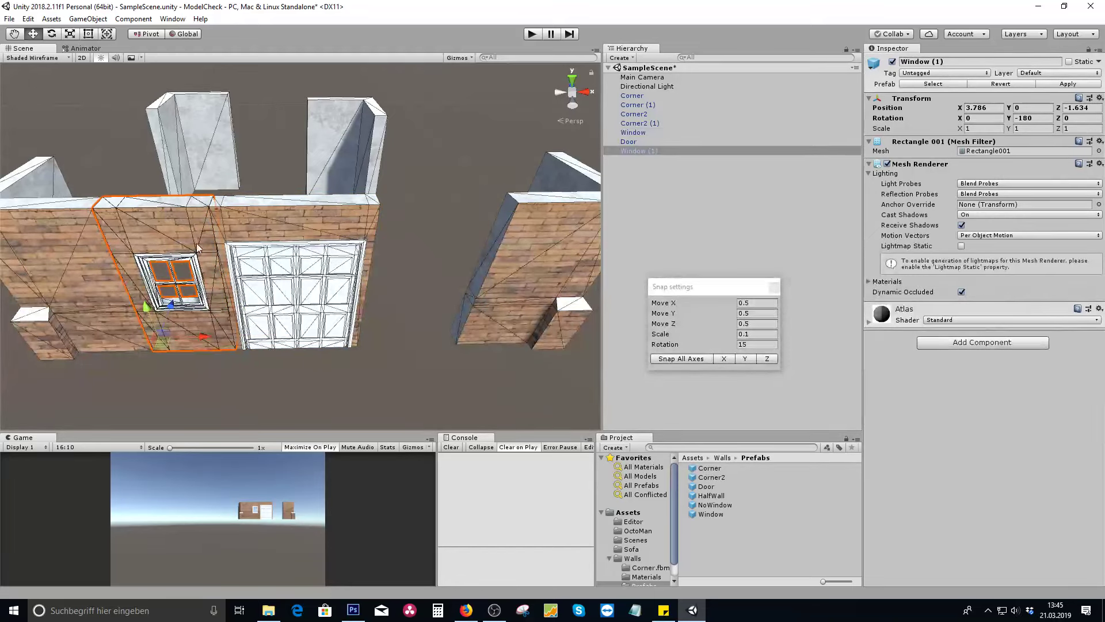
left_click_drag(203, 338, 413, 347)
Step: Shift the copied Window wall to X 6.38, then vertex-snap its top corner to the Door wall's free top edge
middle_click_drag(413, 347, 350, 253)
scroll(337, 245, "up", 3)
scroll(406, 261, "up", 2)
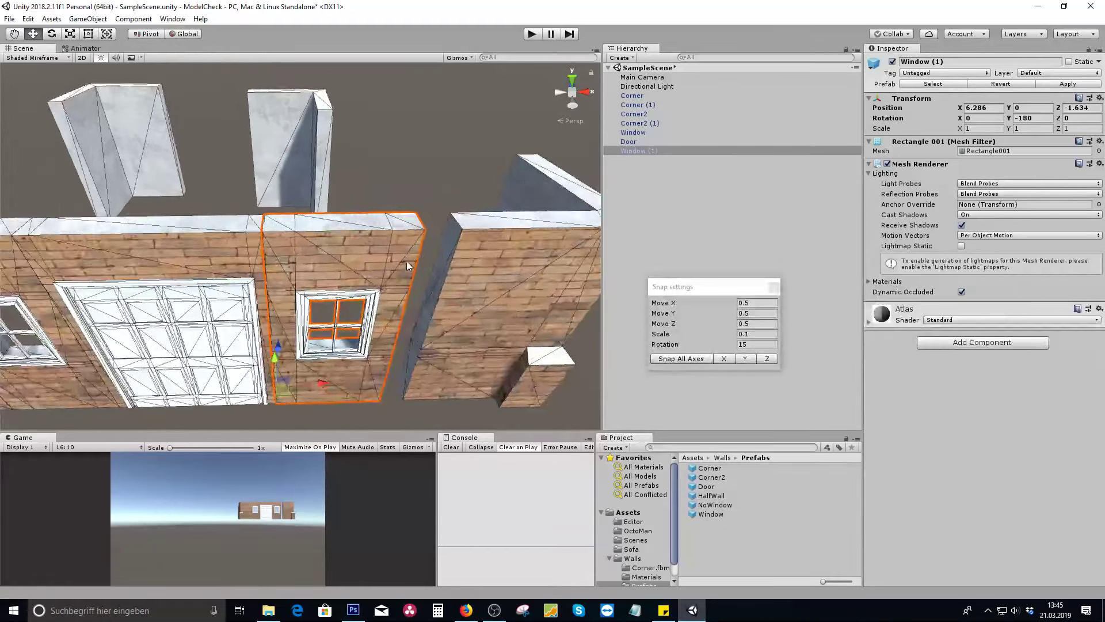
scroll(416, 262, "down", 1)
middle_click_drag(416, 261, 372, 267)
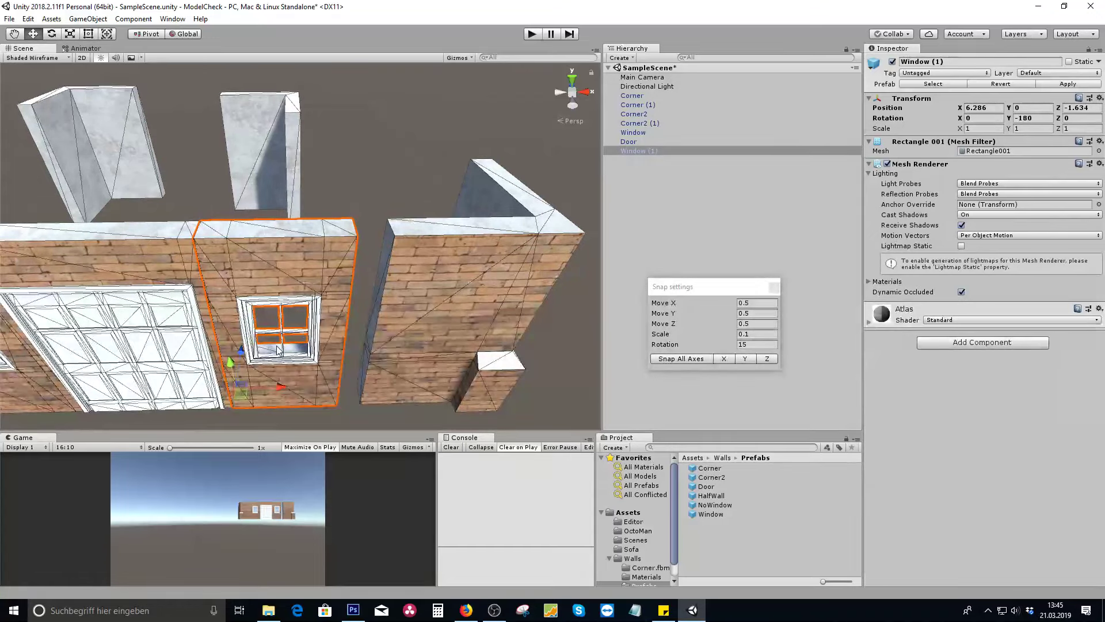
left_click_drag(282, 392, 288, 390)
scroll(156, 231, "up", 3)
middle_click_drag(77, 190, 280, 202)
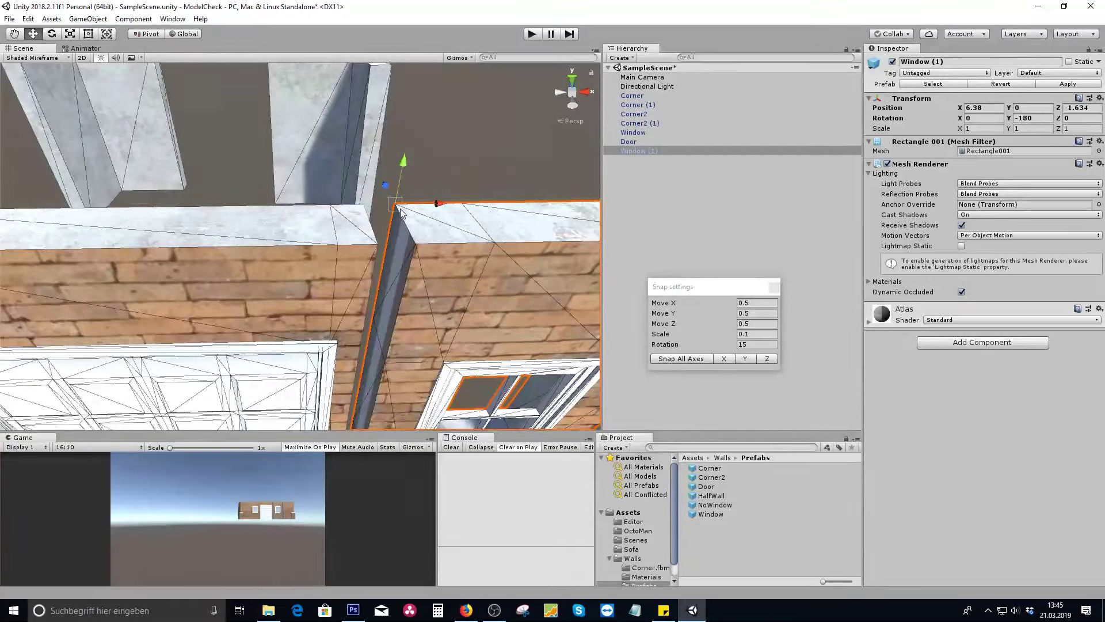
left_click_drag(397, 210, 379, 210)
Step: Vertex-snap the Corner (1) wall's top corner to the free top edge of the second front Window wall
scroll(374, 210, "down", 4)
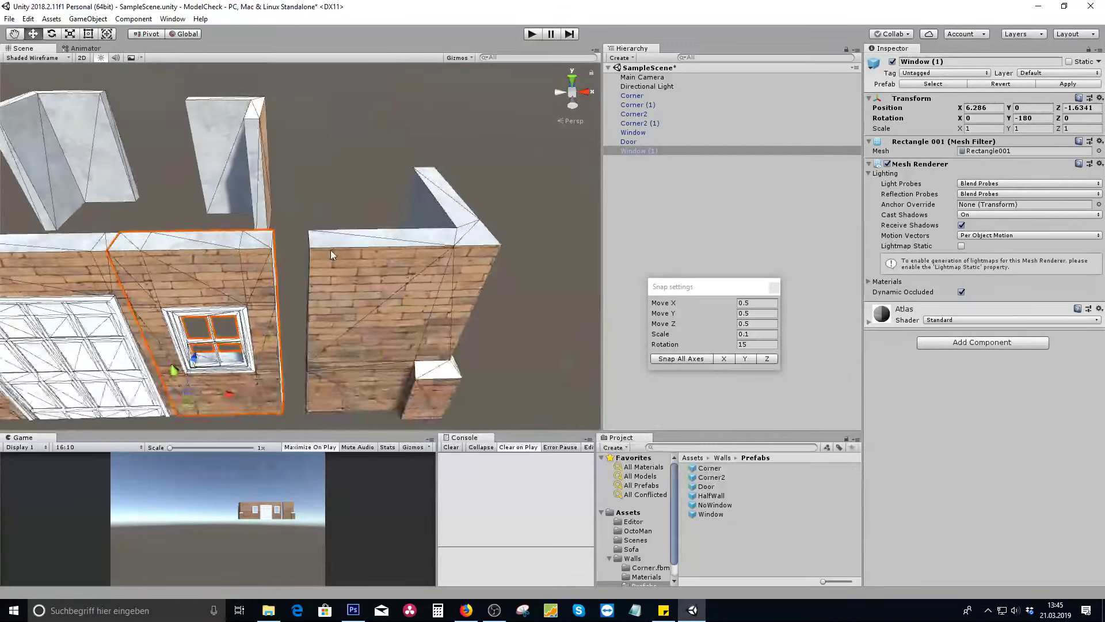
scroll(307, 238, "up", 2)
left_click(302, 231)
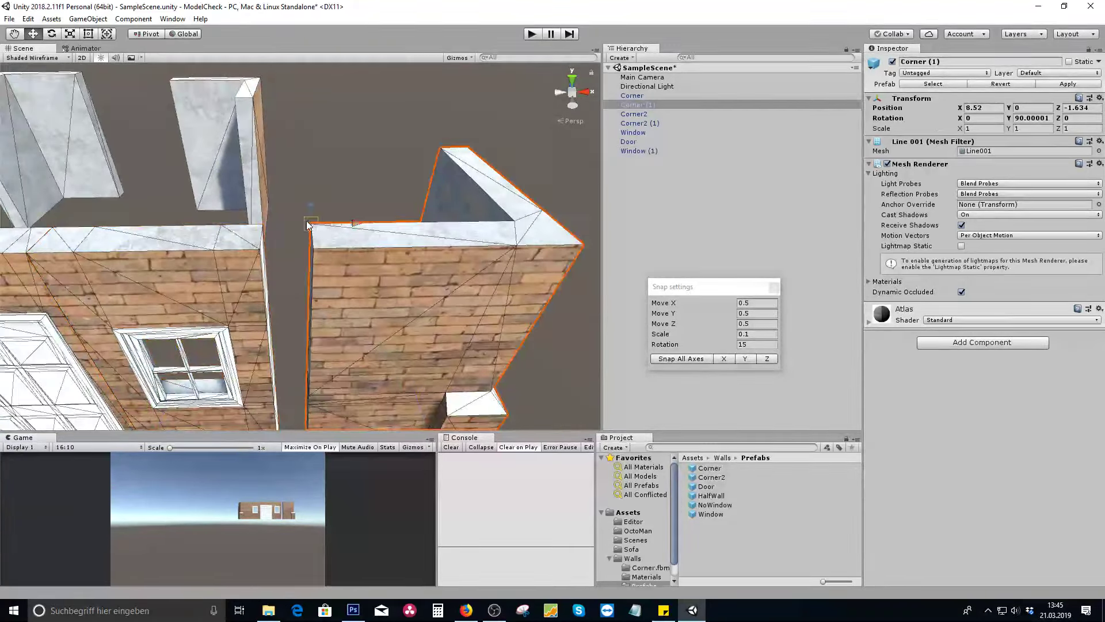
left_click_drag(315, 230, 268, 224)
scroll(268, 224, "down", 10)
middle_click_drag(268, 224, 359, 218)
left_click_drag(360, 218, 322, 300, "alt")
left_click(541, 332)
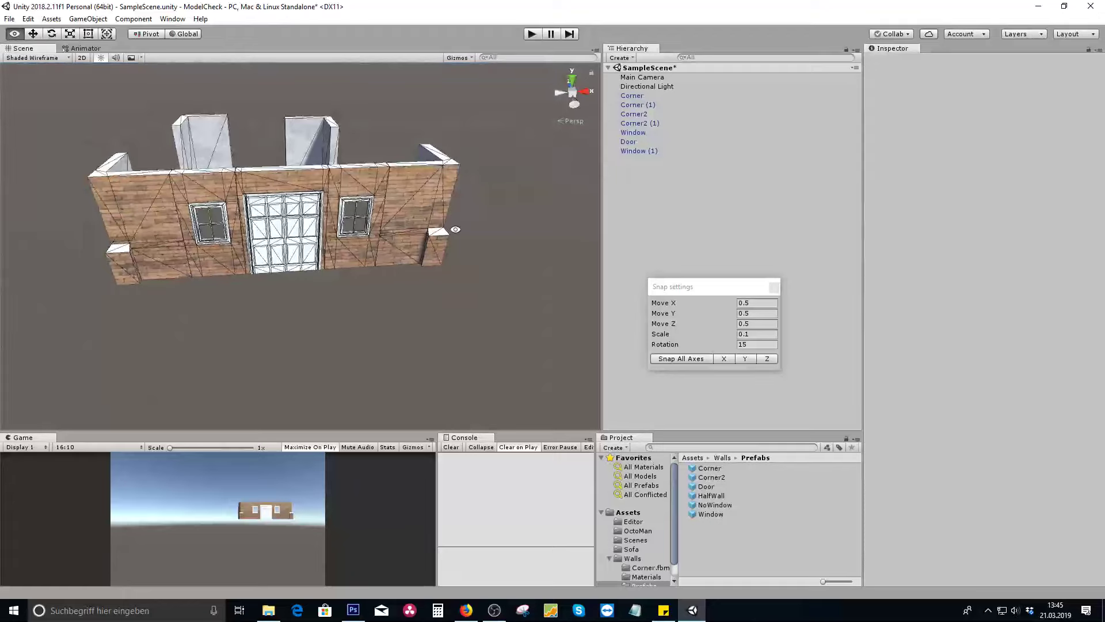
Step: Duplicate the Window (1) wall, move the copy to X 7.83, Z 0.76, and rotate it to -270 degrees around Y
left_click_drag(459, 229, 346, 277, "alt")
left_click_drag(365, 314, 541, 201, "alt")
left_click_drag(107, 243, 241, 243, "alt")
scroll(202, 209, "up", 1)
left_click(202, 209)
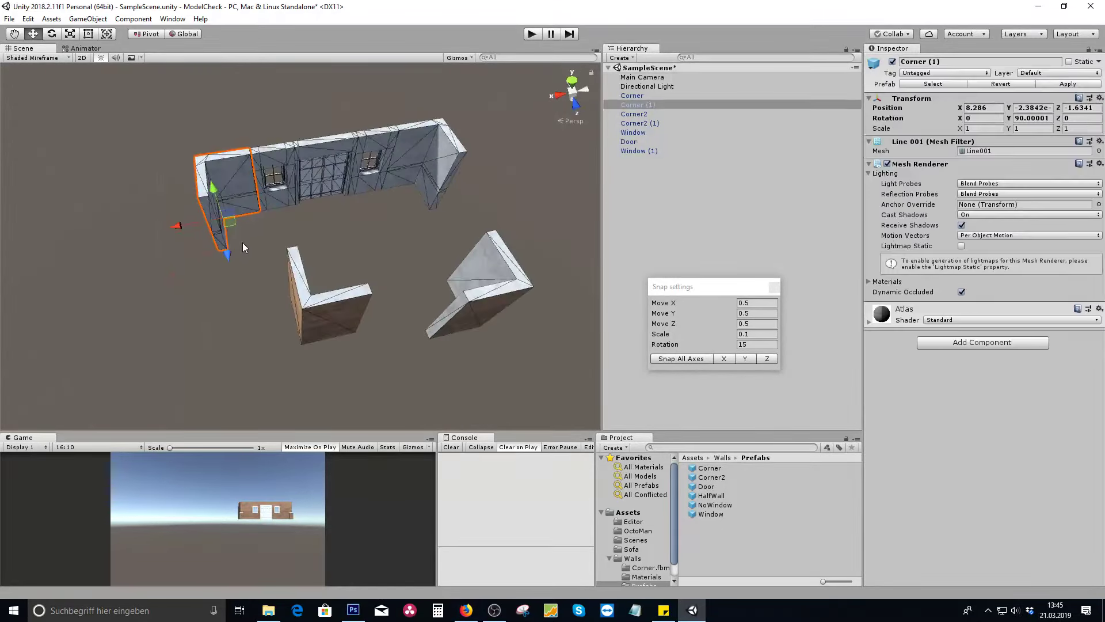
left_click(297, 305)
left_click(288, 202)
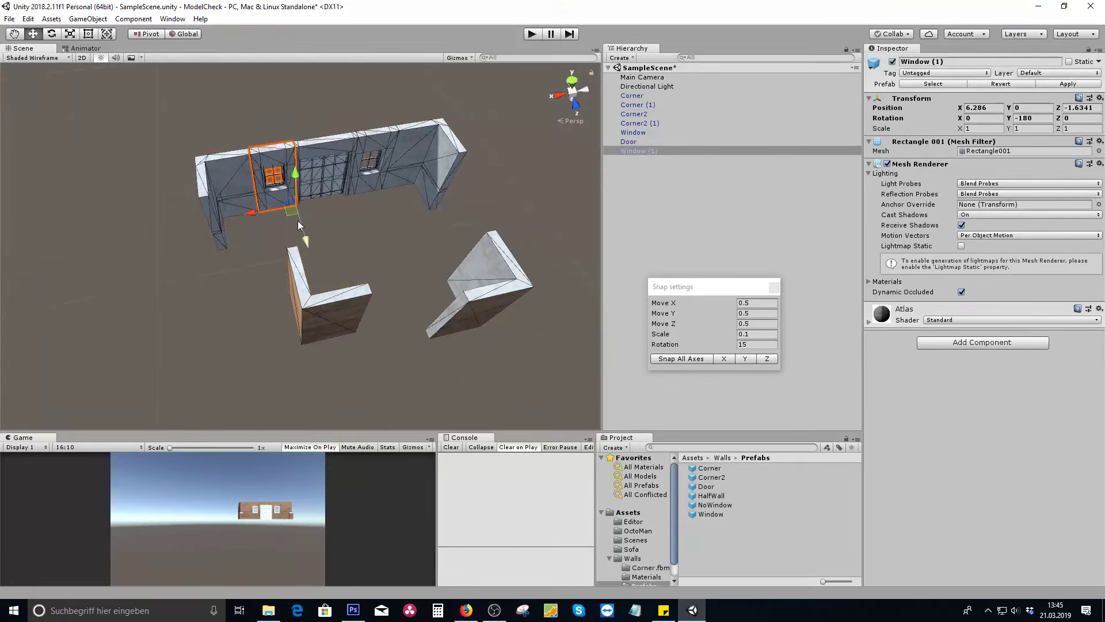
key("ctrl+d")
left_click_drag(282, 210, 261, 297)
key("e")
left_click_drag(221, 330, 375, 340)
Step: Vertex-snap the rotated Window wall's top corner to the free top edge of the Corner (1) wall
left_click_drag(162, 269, 419, 202, "alt")
middle_click_drag(393, 265, 404, 266)
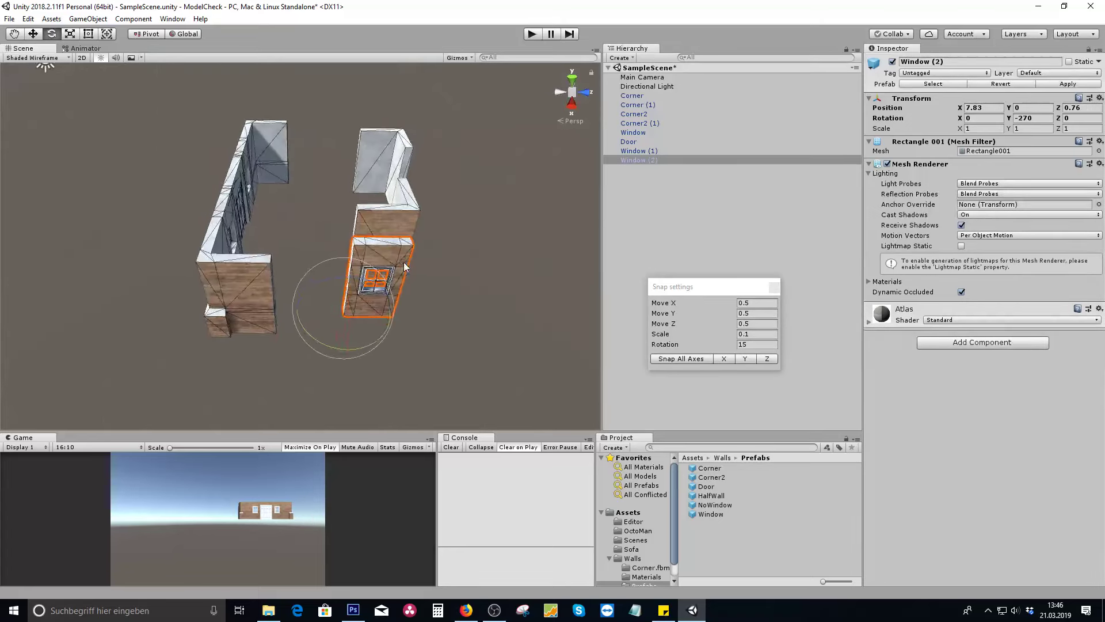
scroll(354, 284, "up", 3)
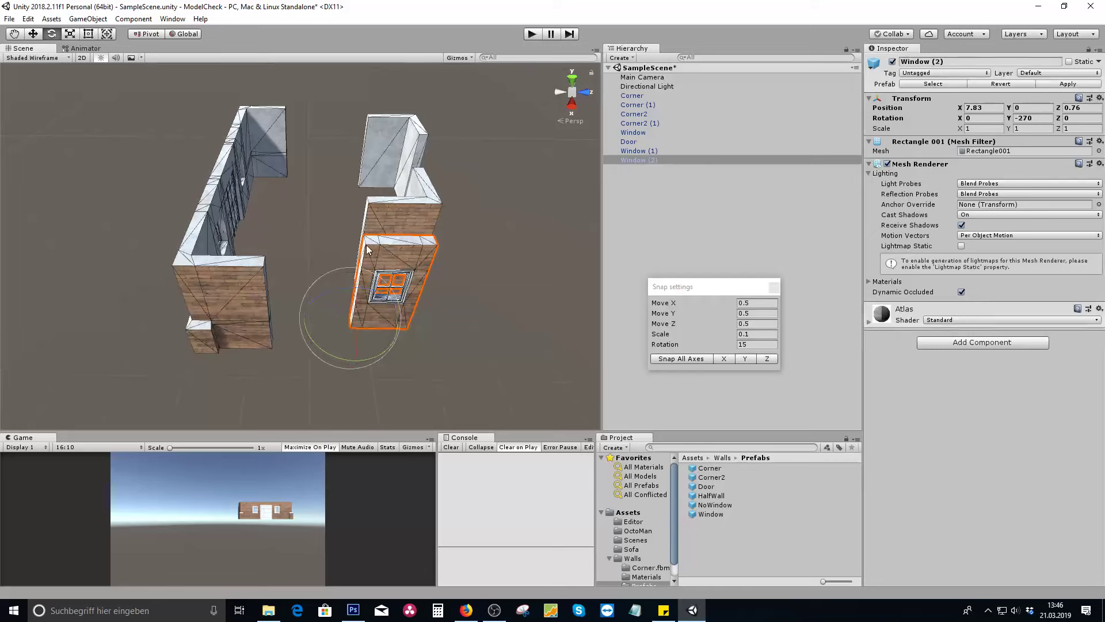
key("w")
left_click_drag(368, 246, 271, 263)
Step: Duplicate the side Window wall and move the copy along Z to 0.37, directly beside the original
key("ctrl+d")
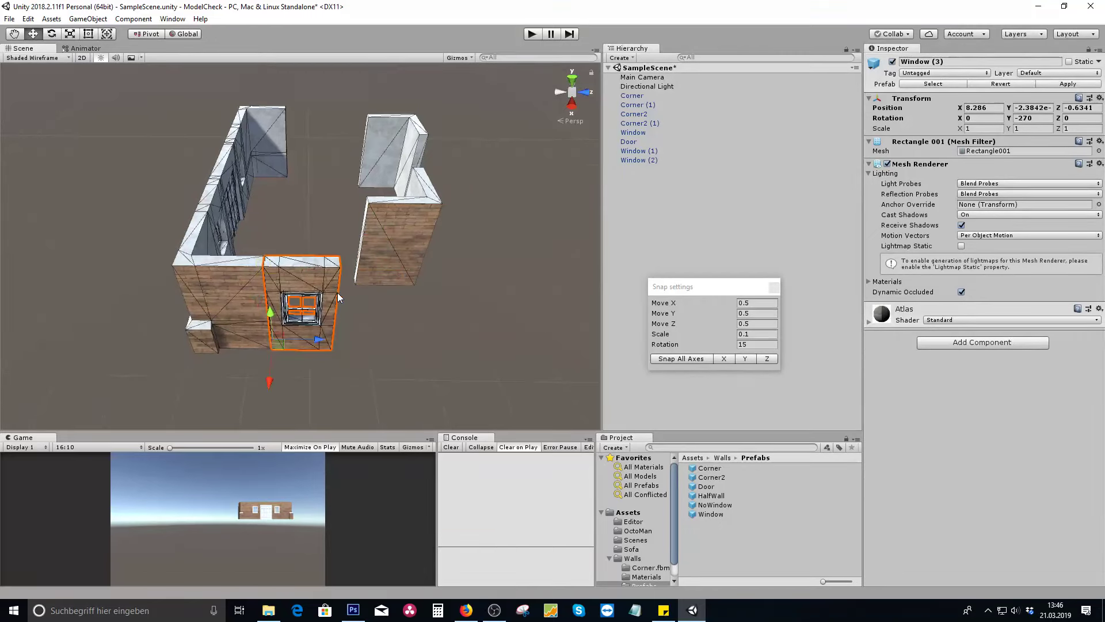
left_click_drag(320, 342, 374, 344, "ctrl")
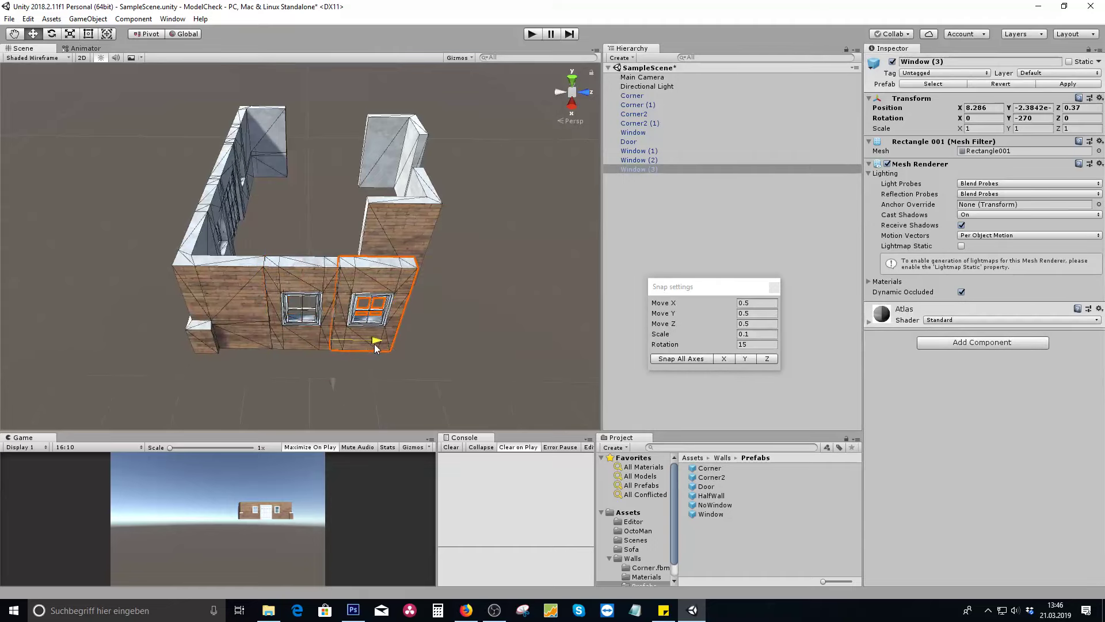
scroll(327, 310, "up", 3)
middle_click_drag(245, 272, 275, 262)
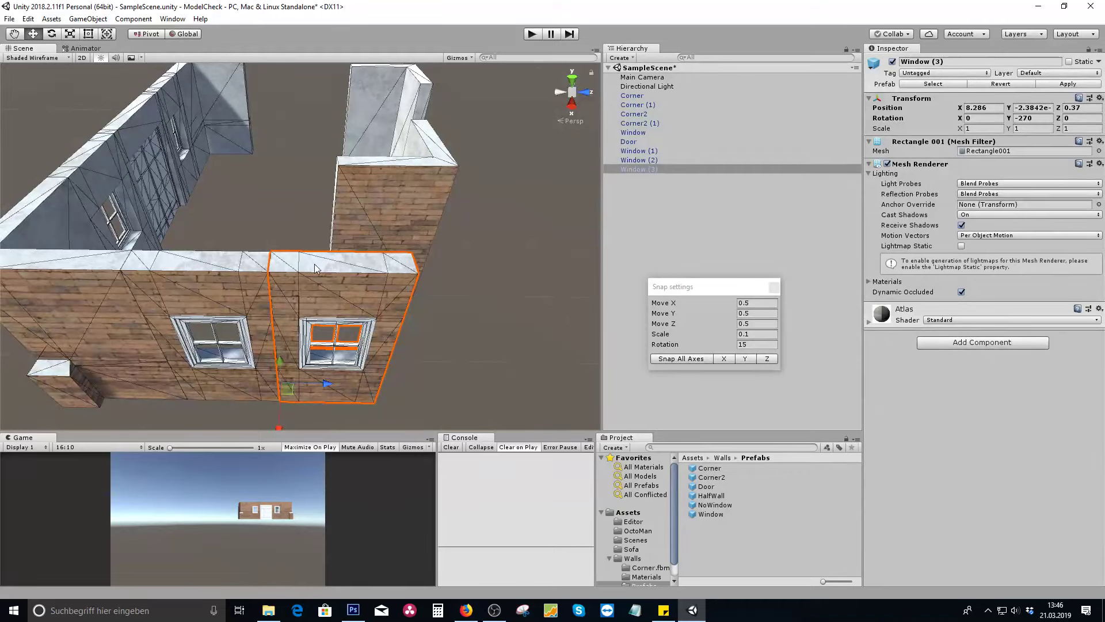
Step: Vertex-snap the Corner2 wall's top corner to the free top edge of the second side Window wall
scroll(171, 260, "down", 3)
left_click_drag(172, 260, 387, 183, "alt")
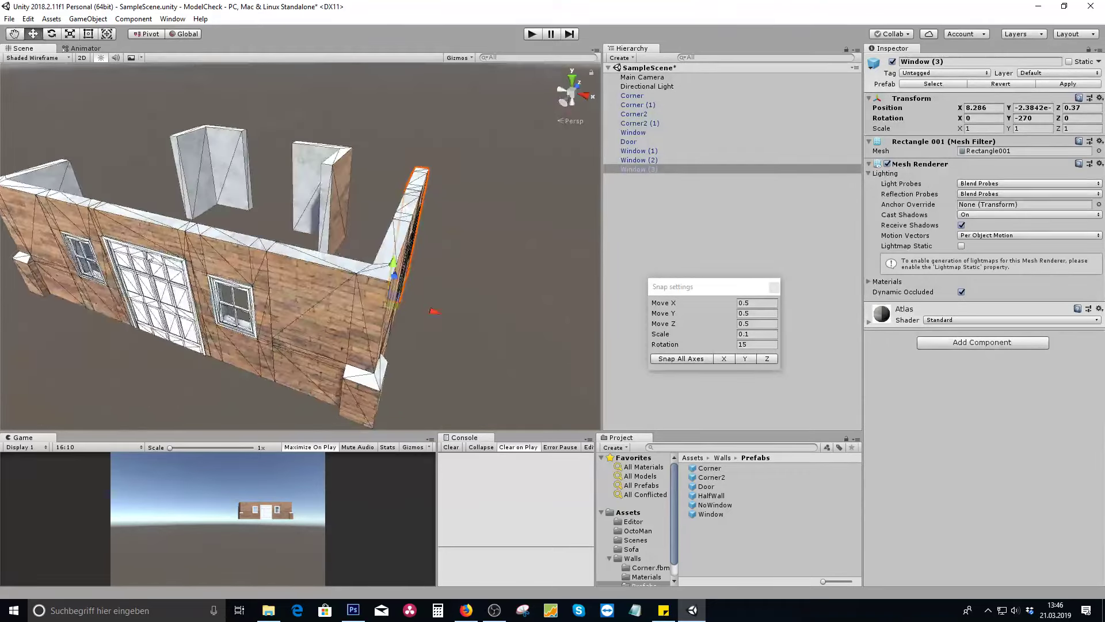
left_click_drag(385, 240, 17, 259, "alt")
left_click_drag(228, 259, 189, 273, "alt")
left_click(179, 278)
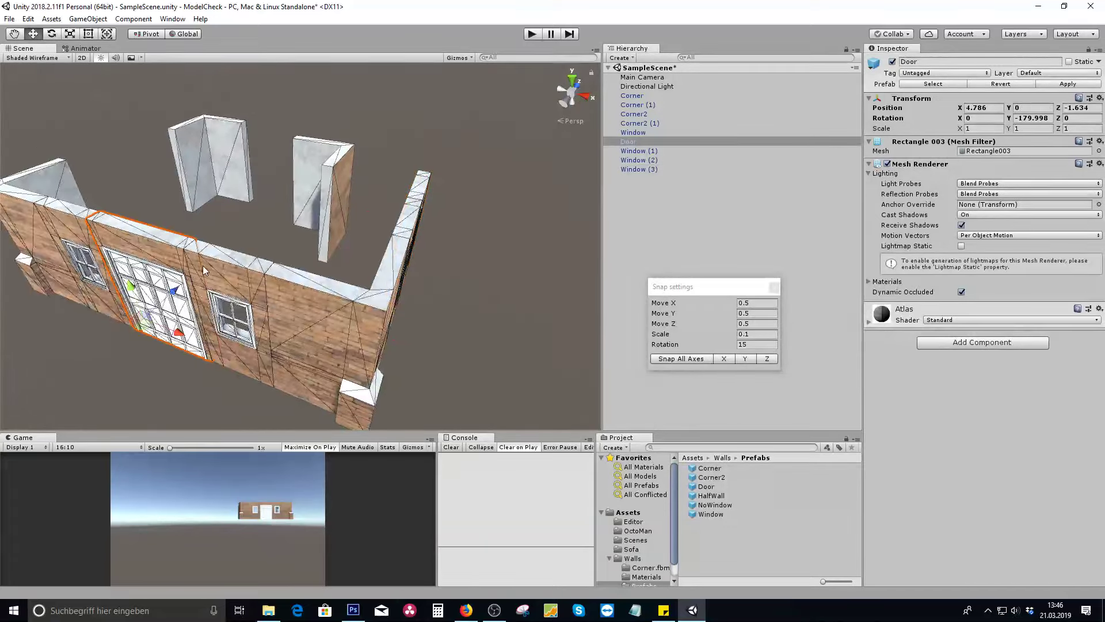
left_click_drag(403, 227, 488, 259, "alt")
middle_click_drag(383, 293, 421, 248)
left_click_drag(421, 247, 331, 179, "alt")
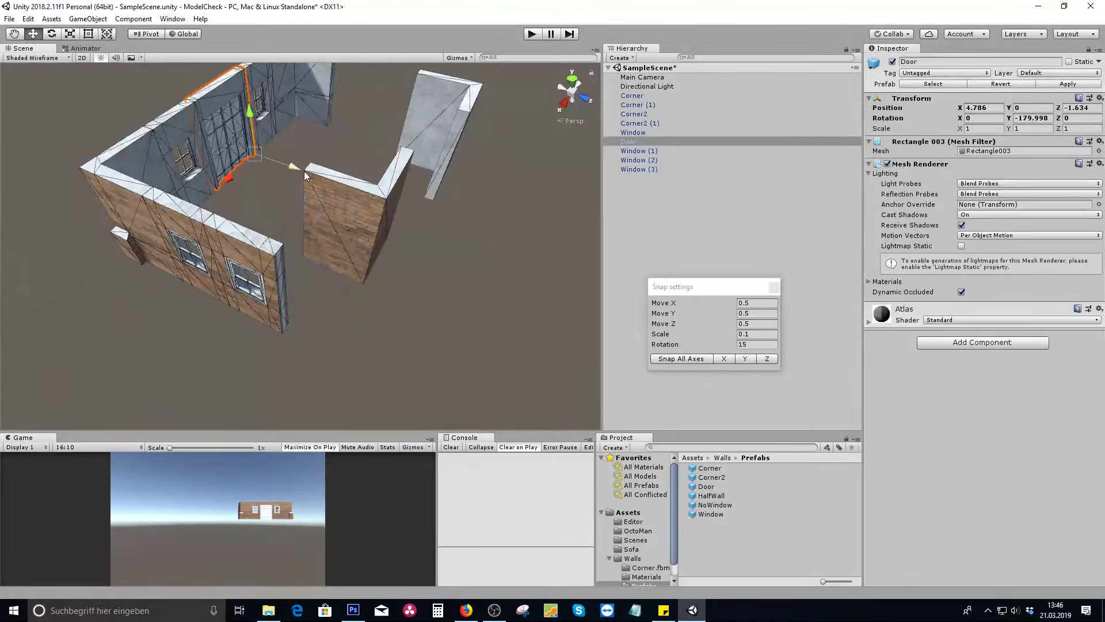
left_click(341, 184)
left_click_drag(307, 172, 252, 228)
Step: Add the NoWindow prefab to the scene and move it near the free end of the rear Corner2 wall
left_click(449, 136)
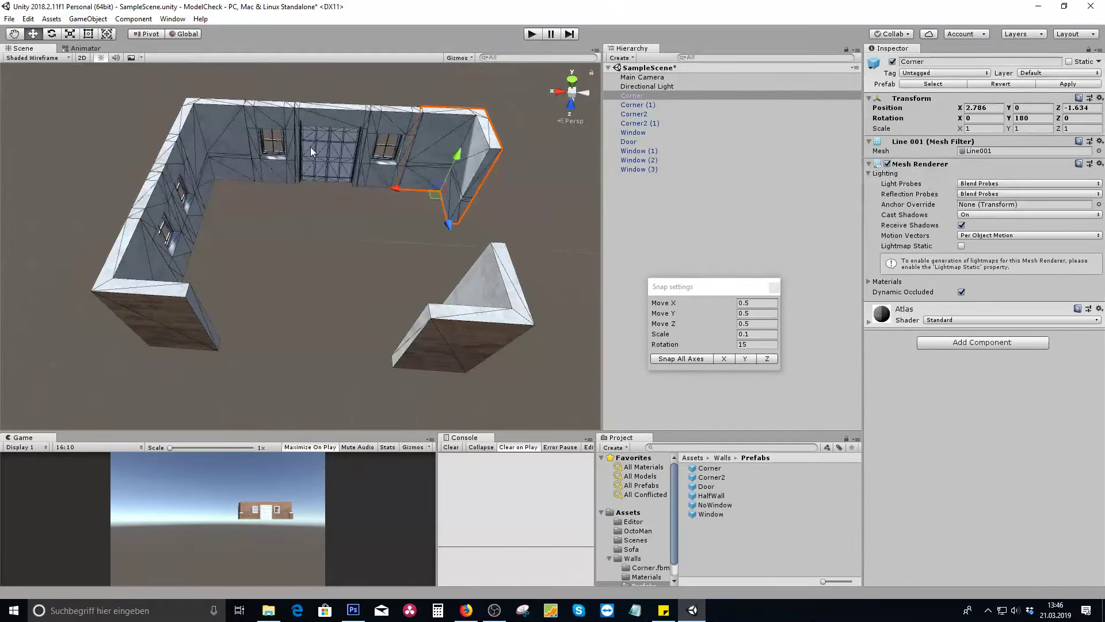
left_click_drag(320, 250, 206, 185, "alt")
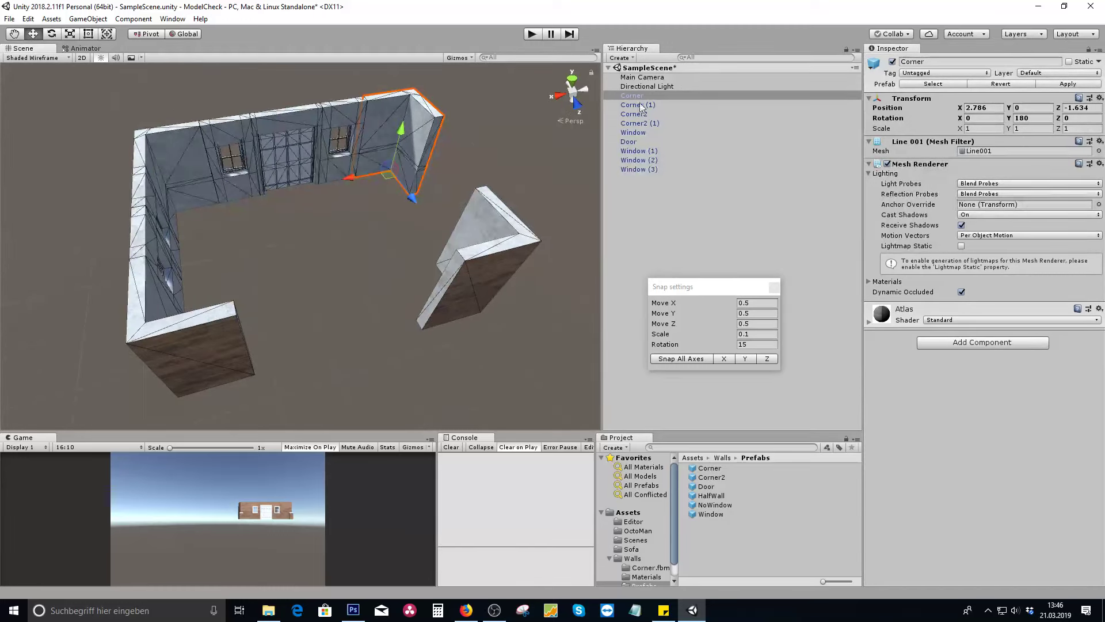
scroll(325, 195, "down", 3)
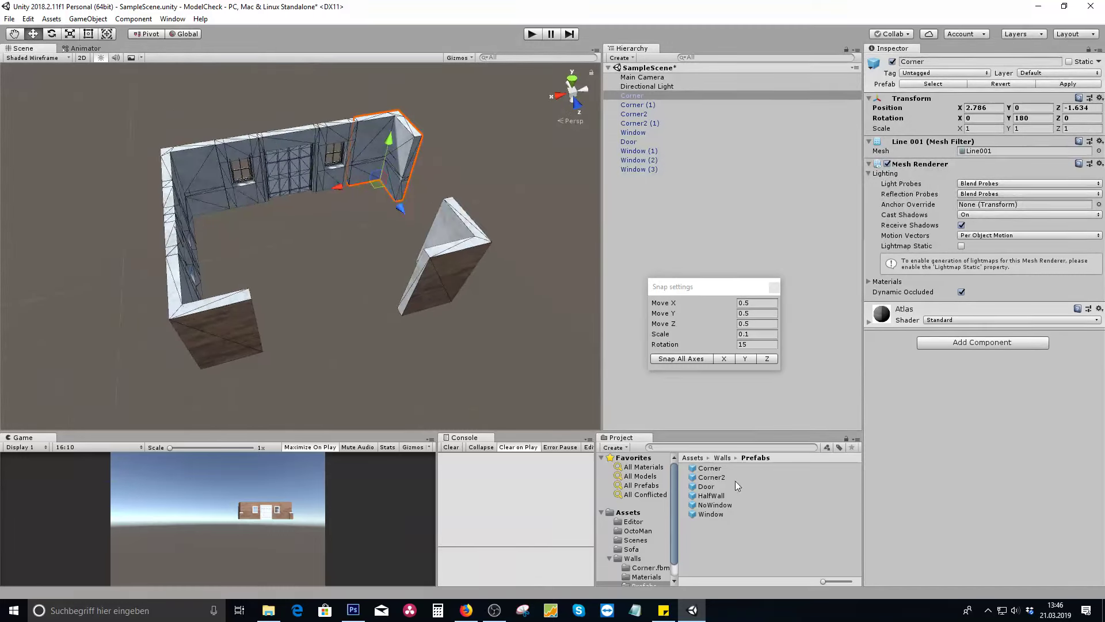
left_click_drag(715, 505, 678, 256)
left_click_drag(493, 200, 282, 339)
Step: Vertex-snap the NoWindow wall's top corner to the free top edge of the rear Corner2 wall
scroll(282, 344, "up", 4)
middle_click_drag(291, 336, 354, 287)
scroll(354, 288, "down", 1)
key("v")
left_click_drag(364, 260, 305, 277)
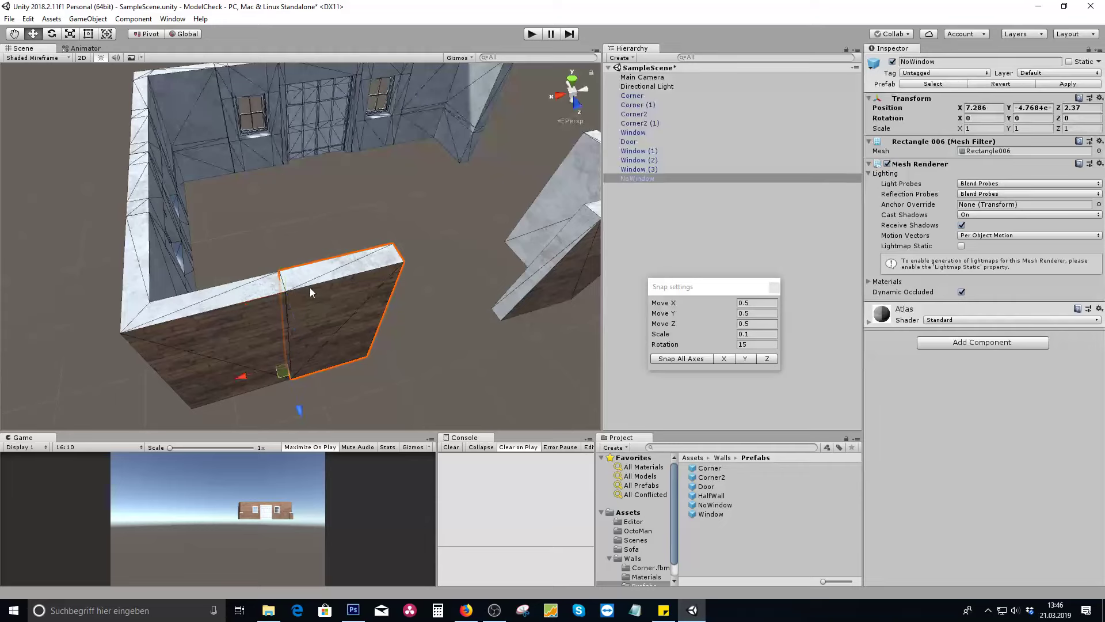
Step: Duplicate the NoWindow wall twice, lining the copies up along X with the last one at X 5.286
middle_click_drag(368, 287, 310, 279)
key("ctrl+d")
left_click_drag(199, 368, 269, 346, "ctrl")
middle_click_drag(473, 255, 330, 282)
key("ctrl+d")
left_click_drag(126, 377, 193, 366, "ctrl")
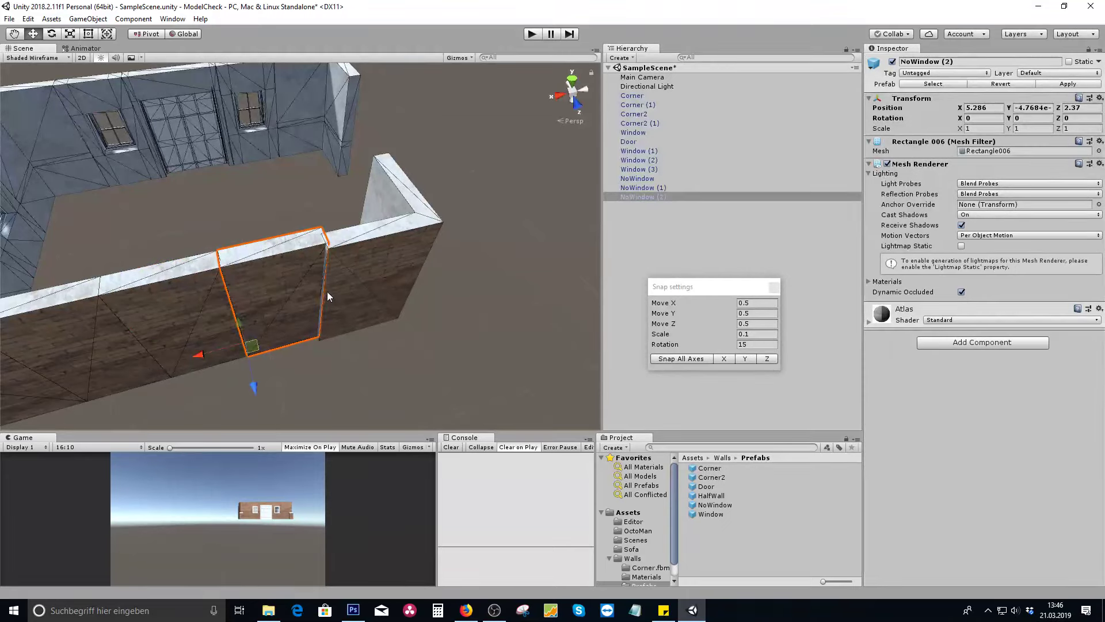
Step: Vertex-snap the Corner2 (1) wall's top corner to the free top edge of the last NoWindow wall
left_click(361, 263)
key("v")
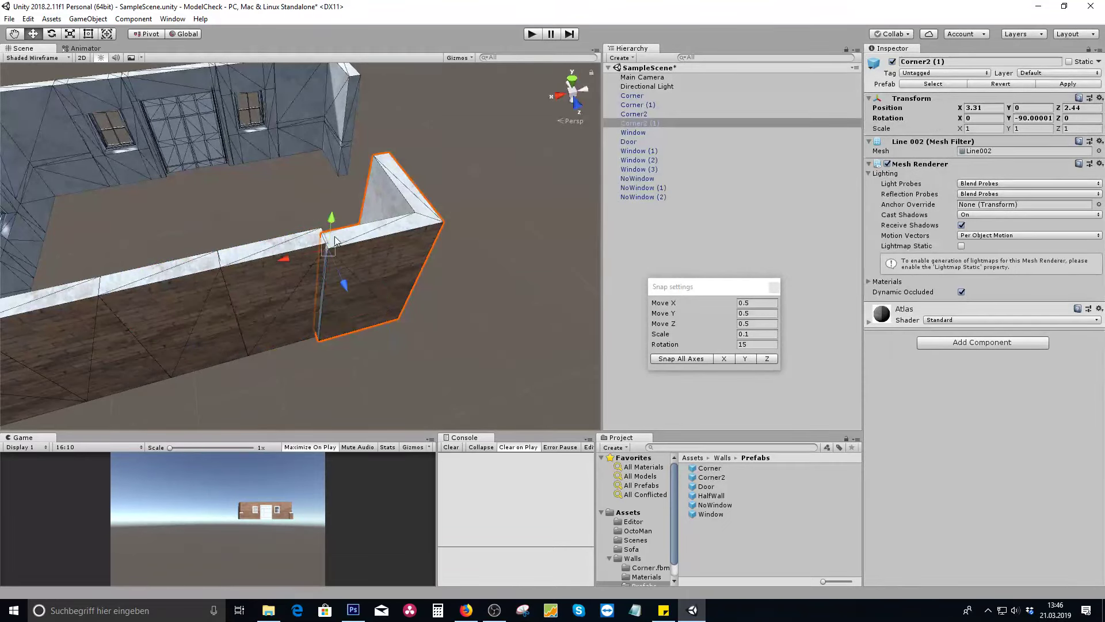
left_click_drag(321, 230, 326, 236)
left_click_drag(534, 212, 271, 286, "alt")
left_click(352, 250)
Step: Select both Window walls of the finished side, Window (2) and Window (3), and duplicate them together
scroll(364, 238, "down", 3)
middle_click_drag(271, 286, 312, 274)
scroll(275, 227, "up", 3)
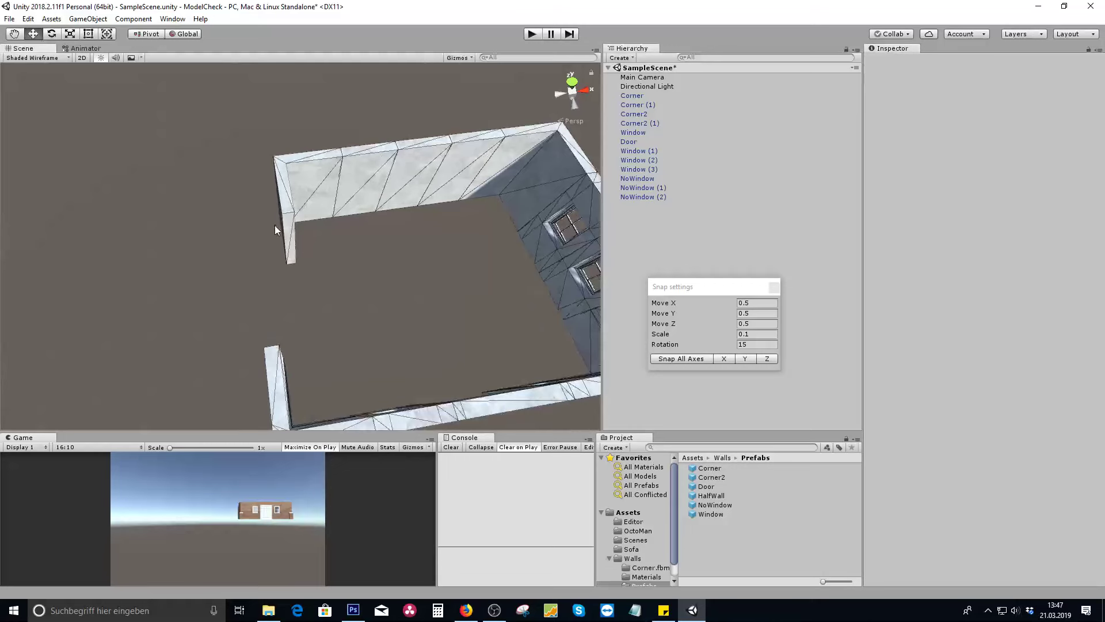
scroll(255, 224, "down", 3)
scroll(254, 224, "up", 3)
left_click(264, 226)
scroll(263, 226, "down", 3)
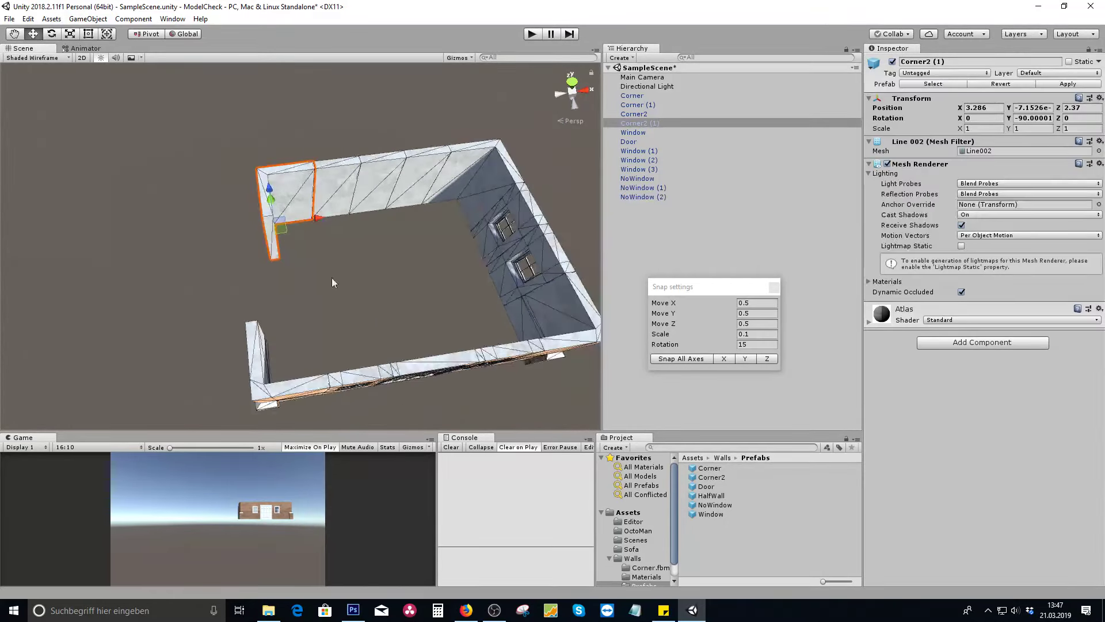
left_click(520, 209)
left_click(510, 270, "shift")
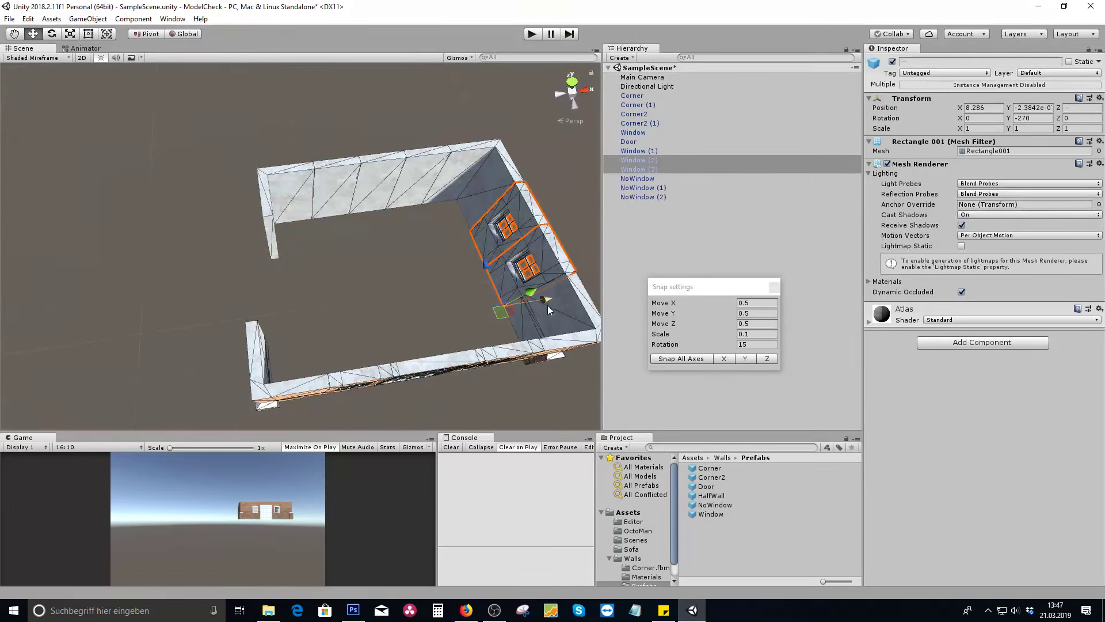
left_click_drag(530, 307, 428, 316)
key("ctrl+z")
key("ctrl+d")
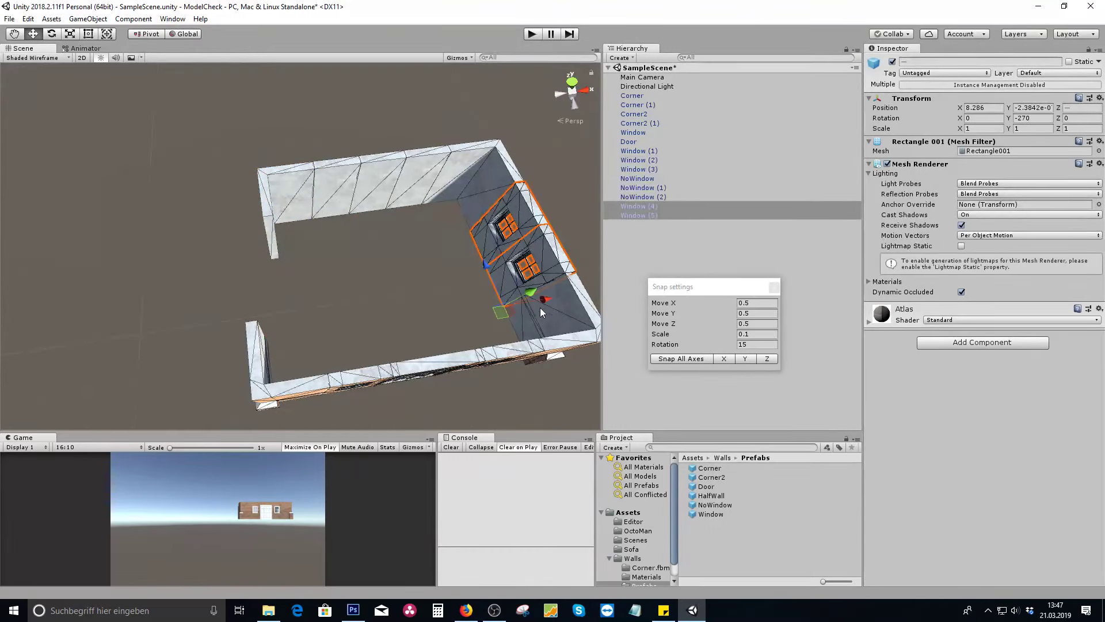
Step: Move the duplicated pair of window walls to X 1.29 outside the open side and rotate them to about -450 degrees around Y
left_click_drag(543, 299, 264, 319)
key("e")
left_click_drag(222, 389, 449, 240)
Step: Vertex-snap the pair of copied window walls to the free top edge of the rear Corner2 (1) wall
middle_click_drag(187, 295, 220, 281)
left_click_drag(220, 282, 362, 284, "alt")
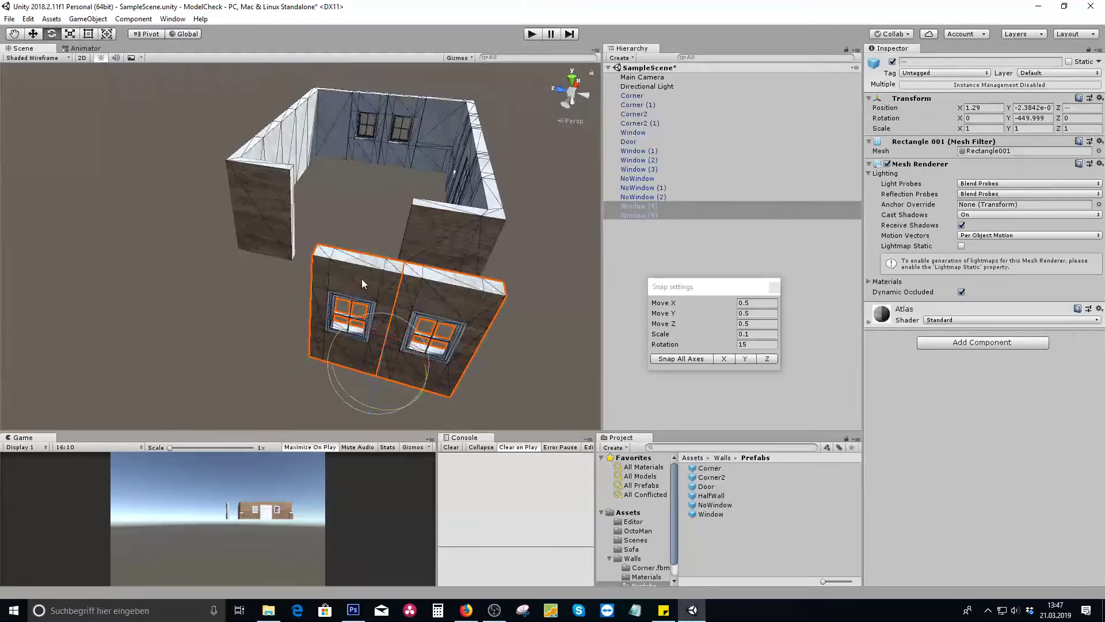
key("w")
left_click_drag(321, 248, 293, 163)
Step: Vertex-snap the free end of the copied window pair to the top edge of the front Corner wall
left_click_drag(437, 201, 321, 335, "alt")
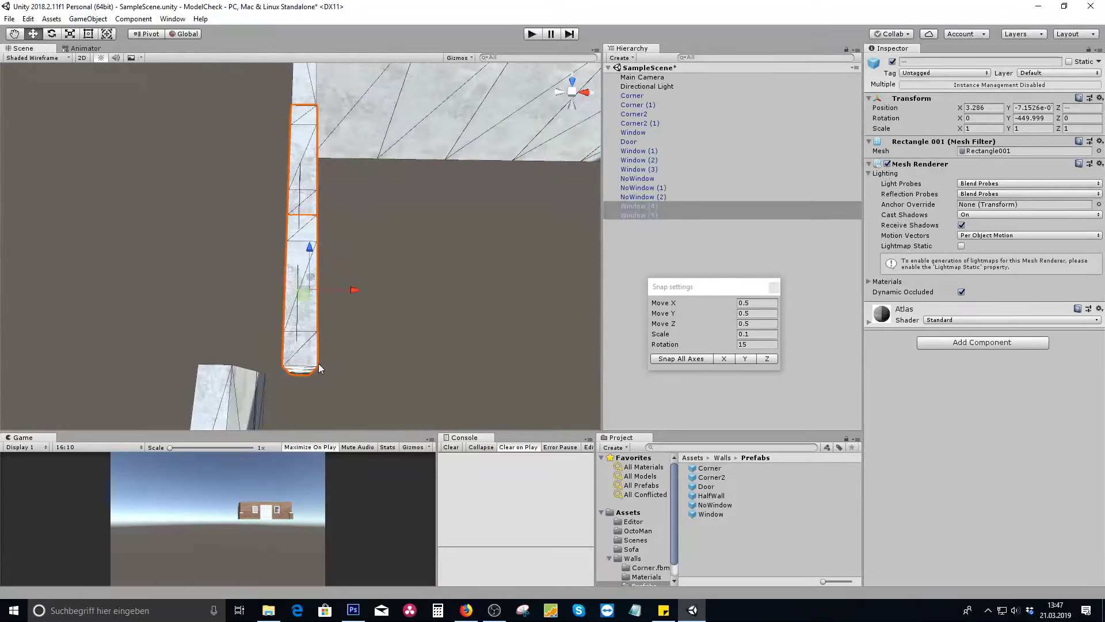
left_click_drag(377, 360, 198, 258, "alt")
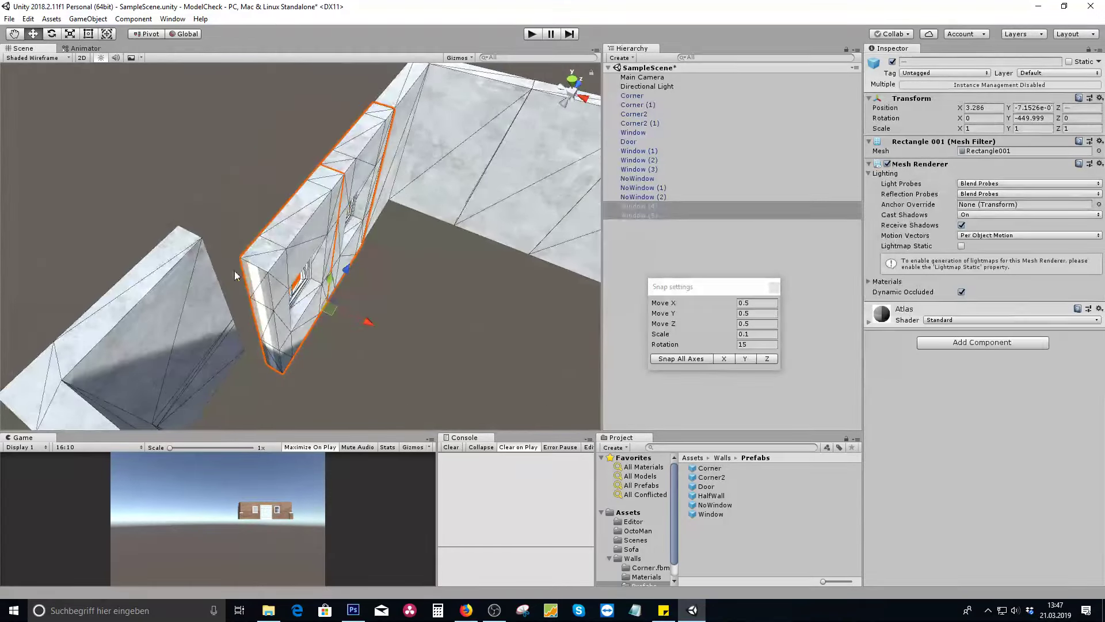
mouse_move(240, 257)
left_mouse_down()
mouse_move(178, 232)
mouse_move(431, 183)
left_mouse_up()
scroll(199, 239, "down", 3)
left_click_drag(149, 264, 371, 254, "alt")
Step: Vertex-snap the Corner2 (1) wall's top corner to the free end of the copied window walls, at X 2.786
left_click(218, 259)
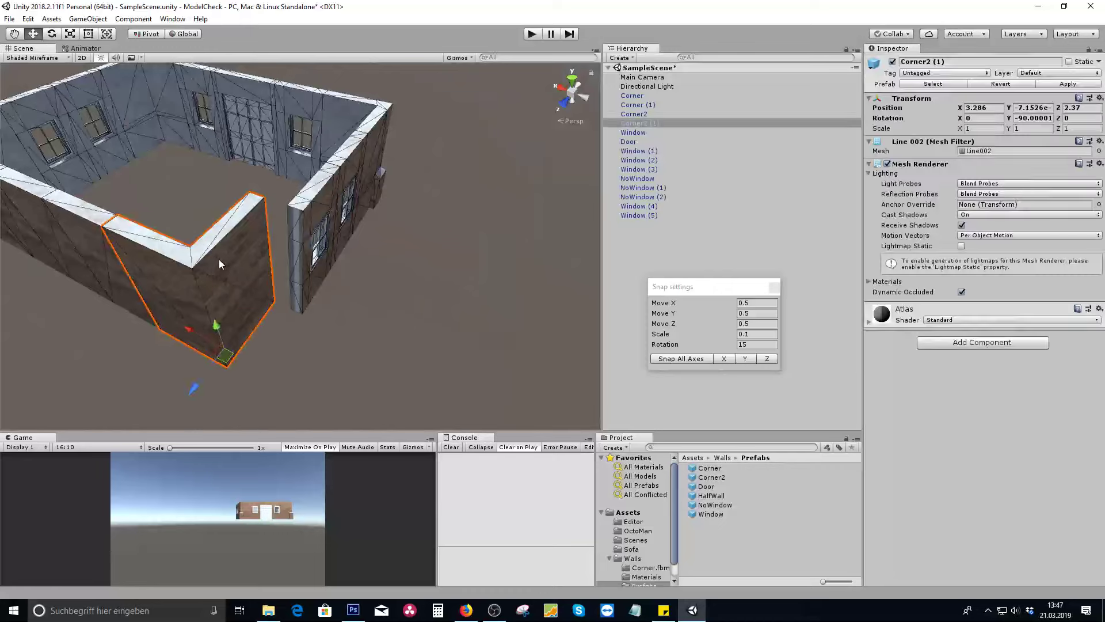
left_click_drag(219, 259, 283, 275, "alt")
key("v")
left_click_drag(307, 226, 375, 262)
scroll(297, 256, "down", 1)
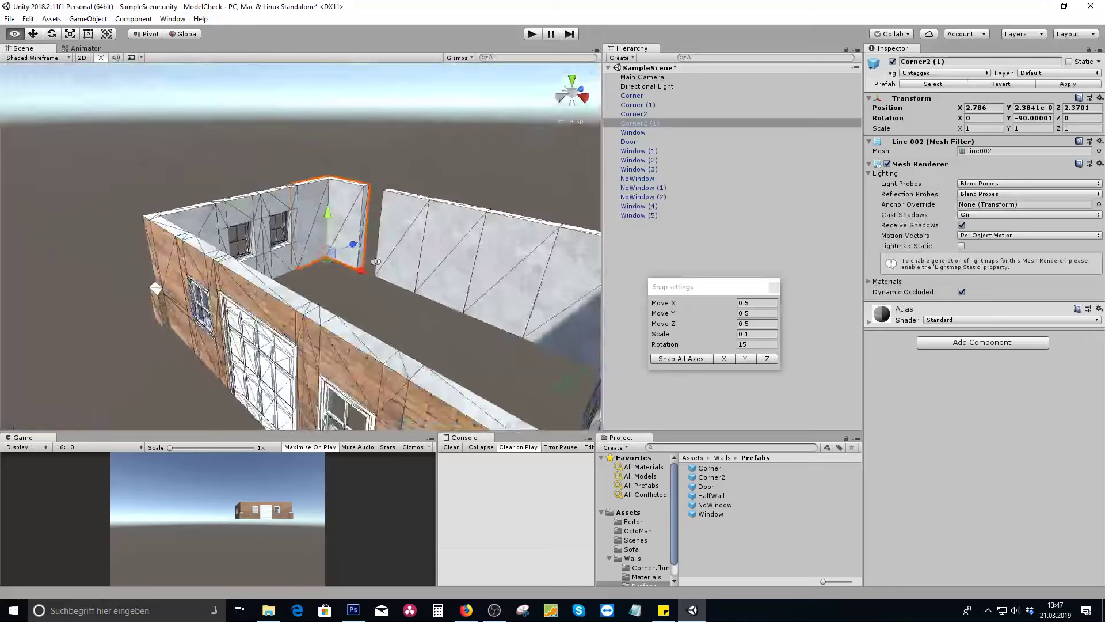
Step: Add the HalfWall prefab to the scene
left_click(136, 250)
left_click_drag(341, 326, 339, 273, "alt")
left_click(338, 273)
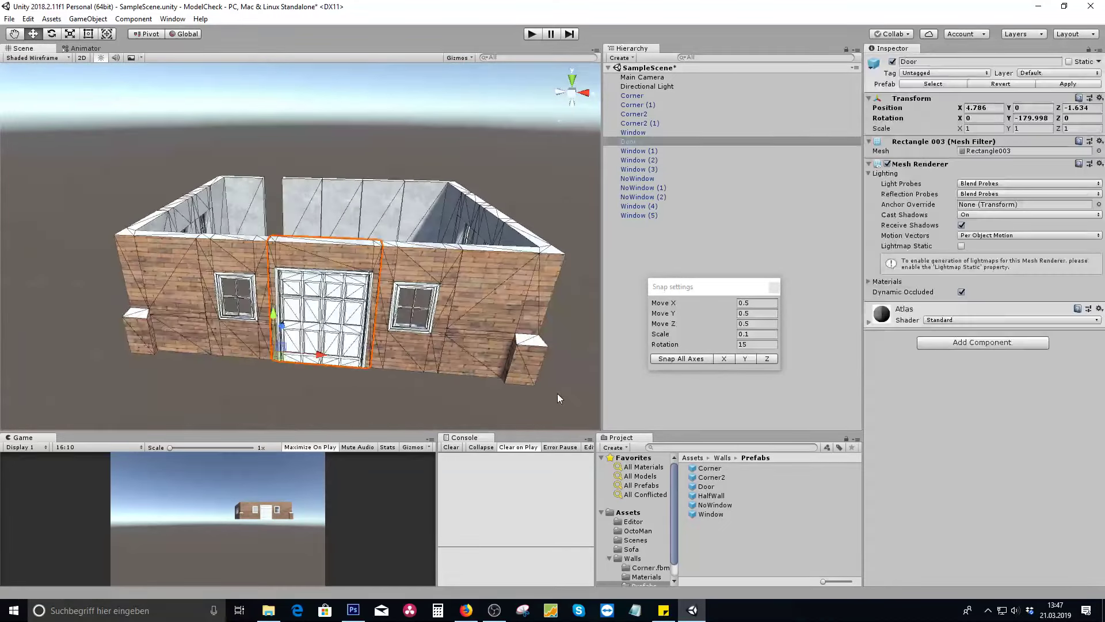
left_click(714, 495)
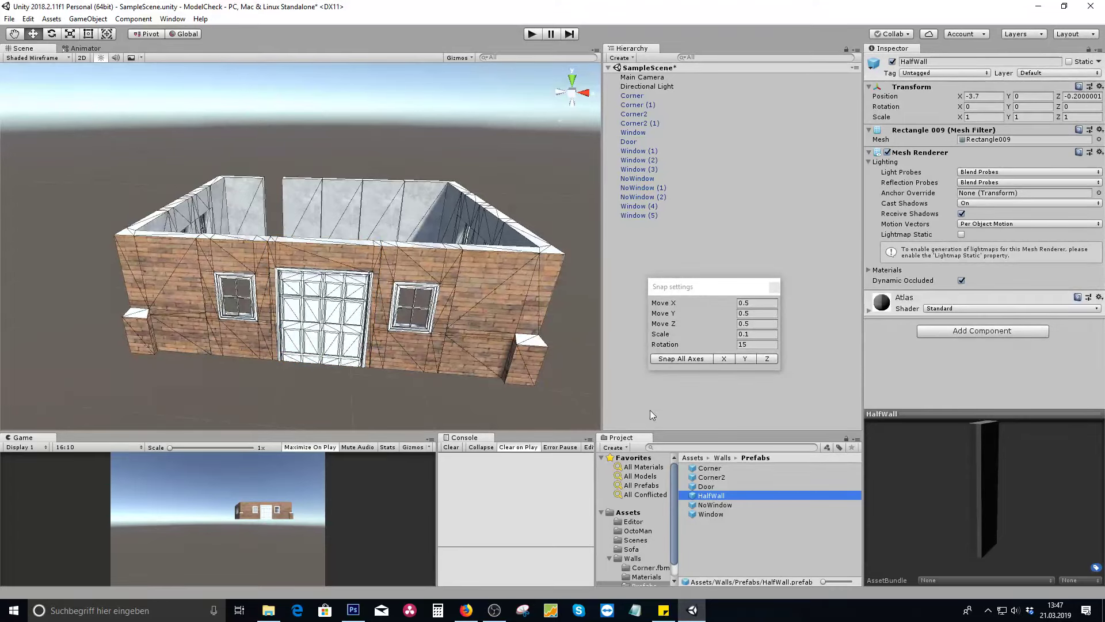
left_click_drag(726, 490, 618, 259)
Step: Vertex-snap the HalfWall into the remaining gap in the rear wall, at X 4.286, Z 2.37
left_click_drag(491, 219, 203, 254, "alt")
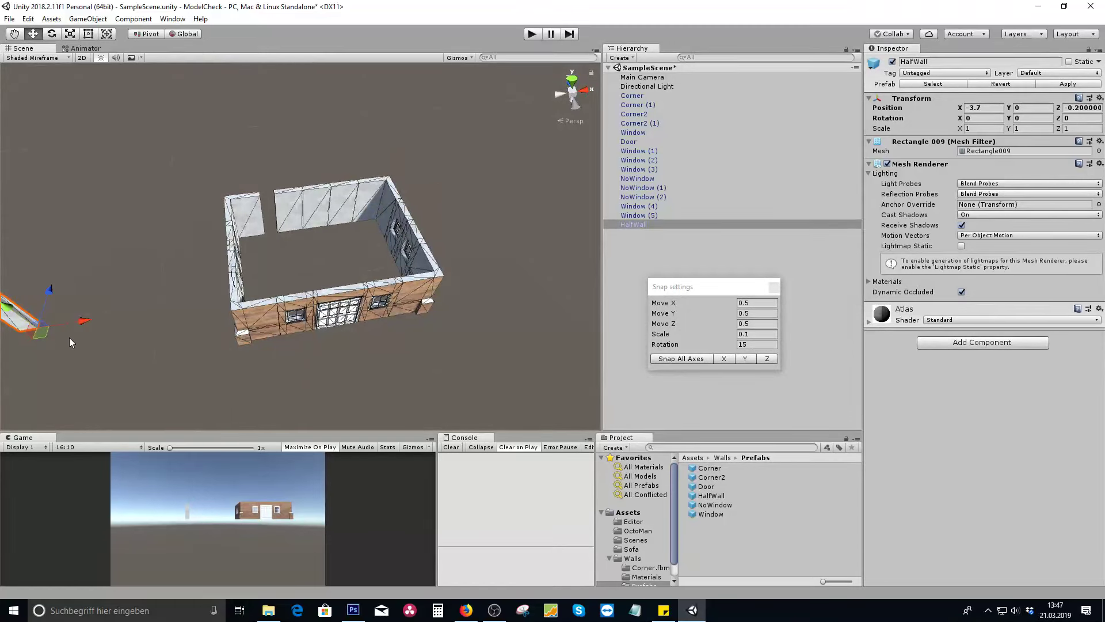
middle_click_drag(66, 280, 128, 282)
key("v")
left_click_drag(61, 288, 334, 198)
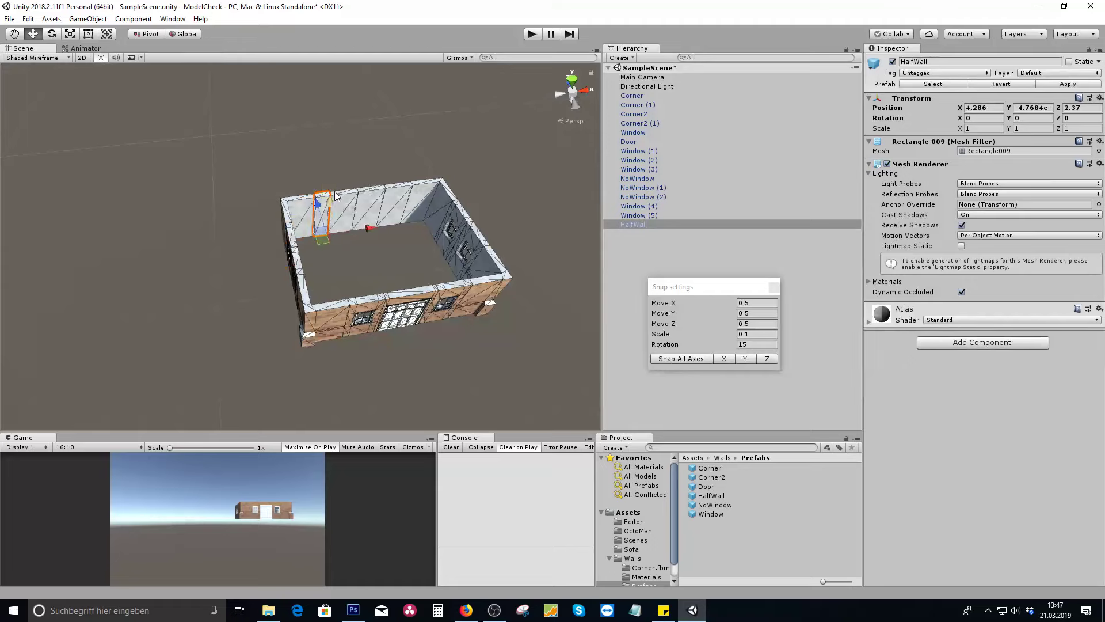
Step: Examine the closed building from inside, above and the front, including the HalfWall in the rear wall and the Door wall
scroll(332, 195, "up", 3)
middle_click_drag(332, 192, 244, 269)
scroll(244, 269, "up", 3)
left_click(190, 222)
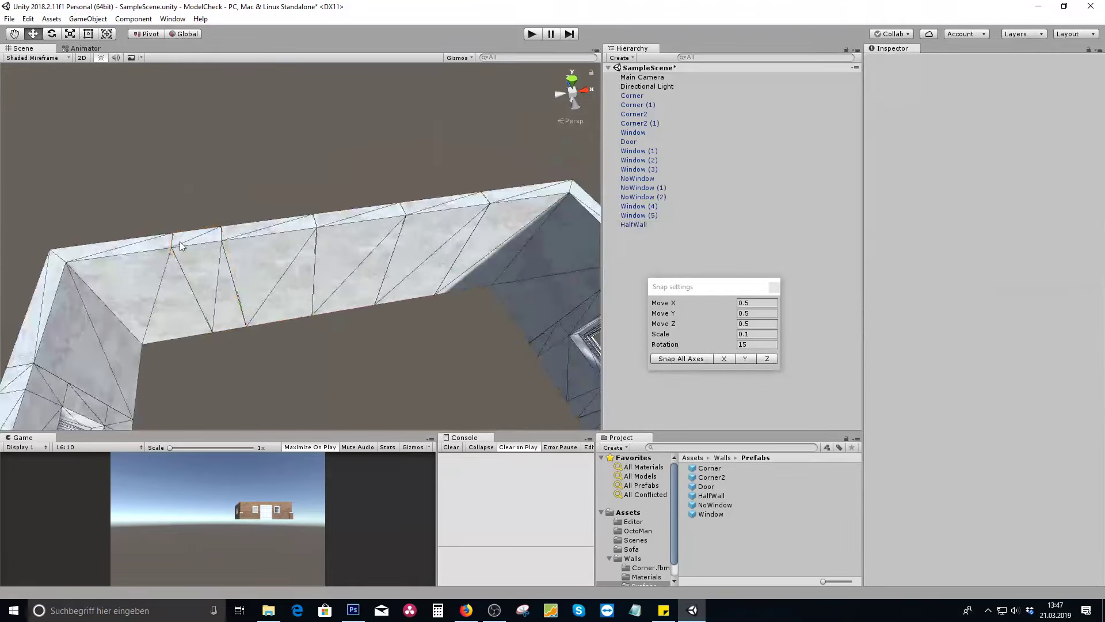
scroll(286, 224, "down", 2)
left_click_drag(286, 223, 241, 272, "alt")
left_click_drag(386, 323, 0, 283, "alt")
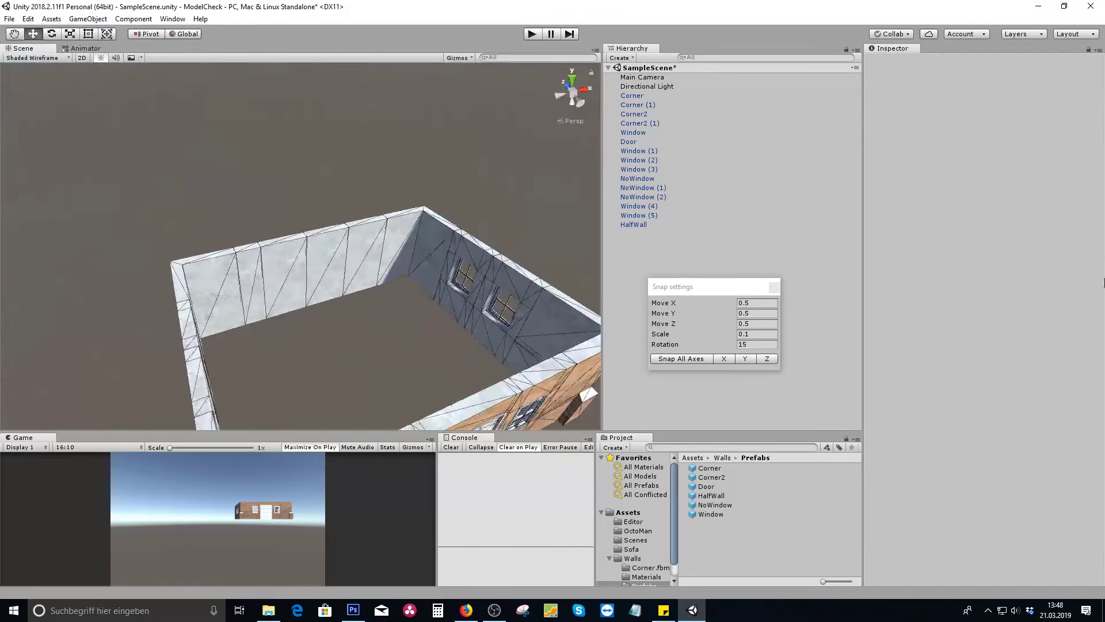
left_click_drag(374, 165, 446, 165, "alt")
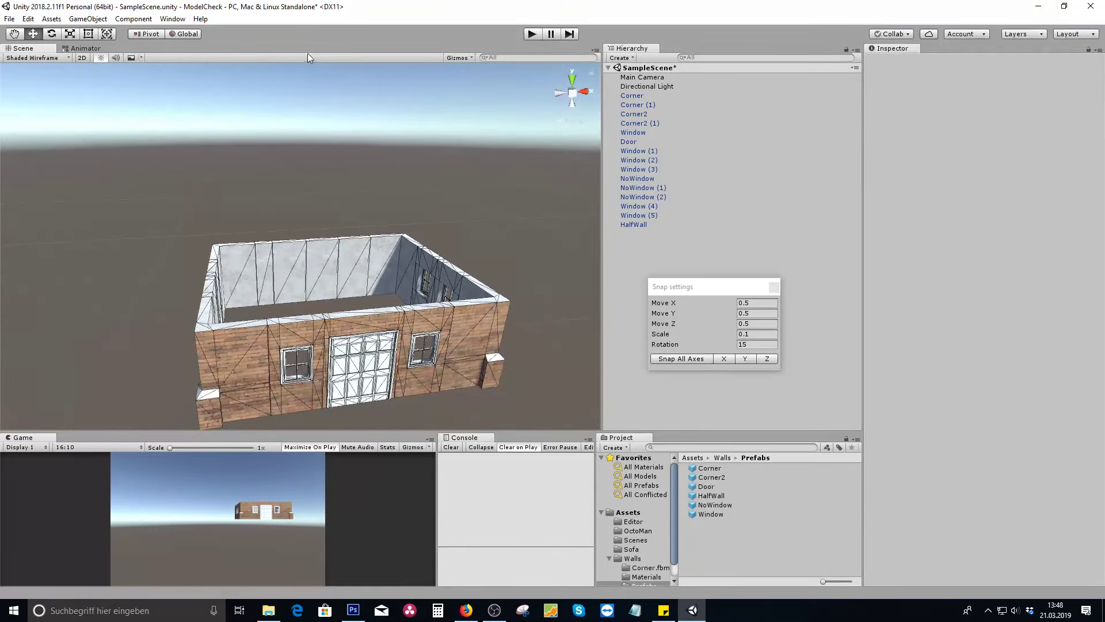
left_click(633, 225)
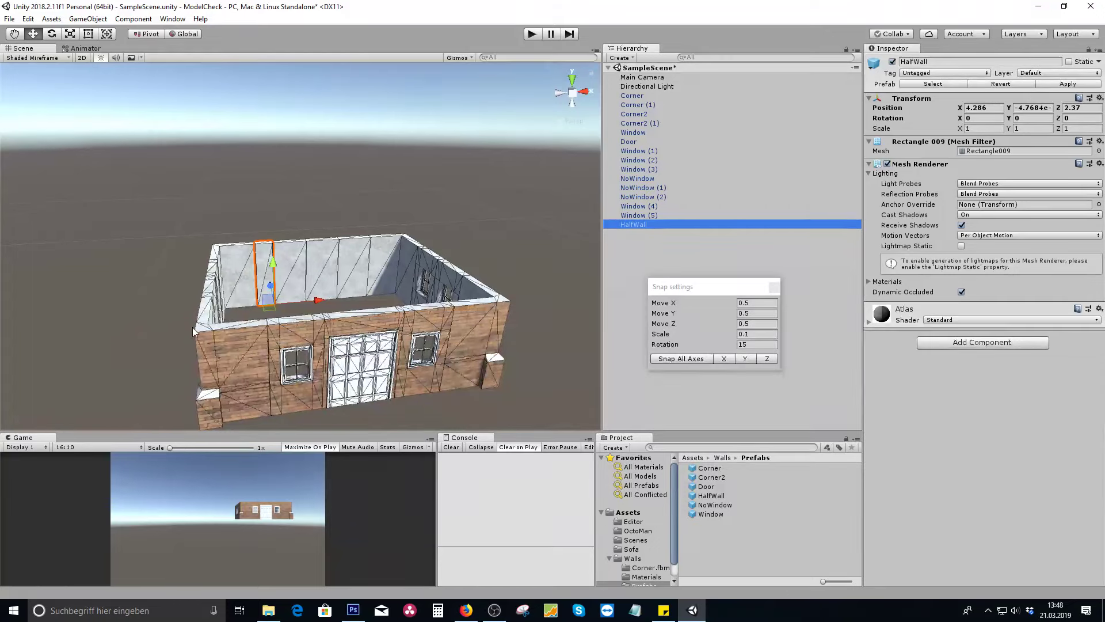
left_click(370, 347)
left_click_drag(375, 349, 296, 282, "alt")
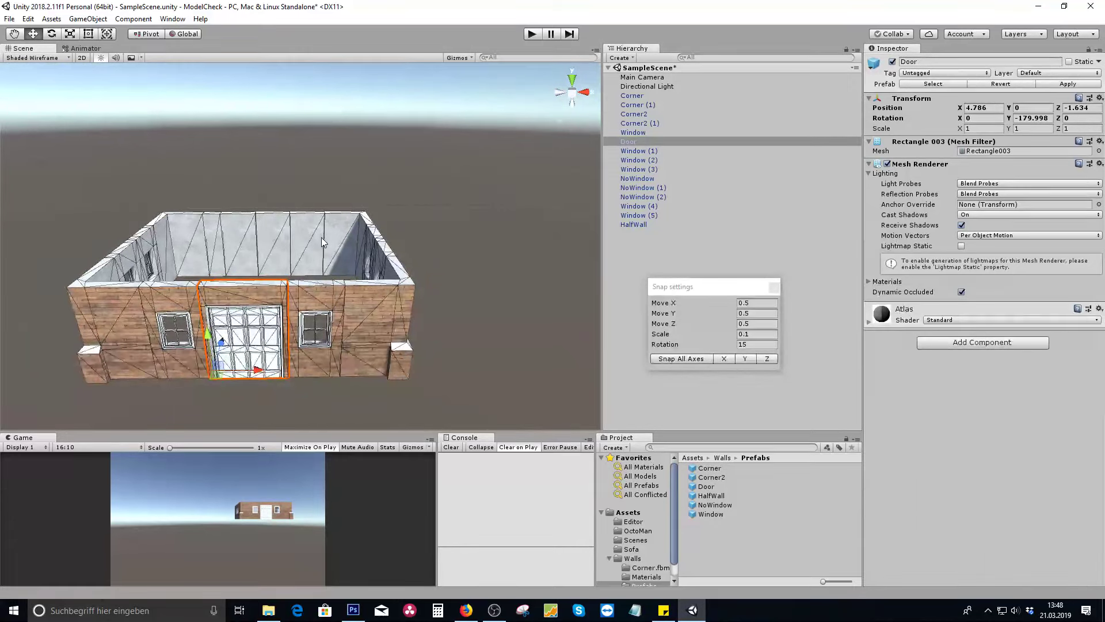
Step: Move the building's right-end section, with both corners, windows Window (1) to (3) and the adjoining NoWindow wall, outward to about X 9.09
left_click(322, 239)
left_click_drag(464, 395, 304, 174)
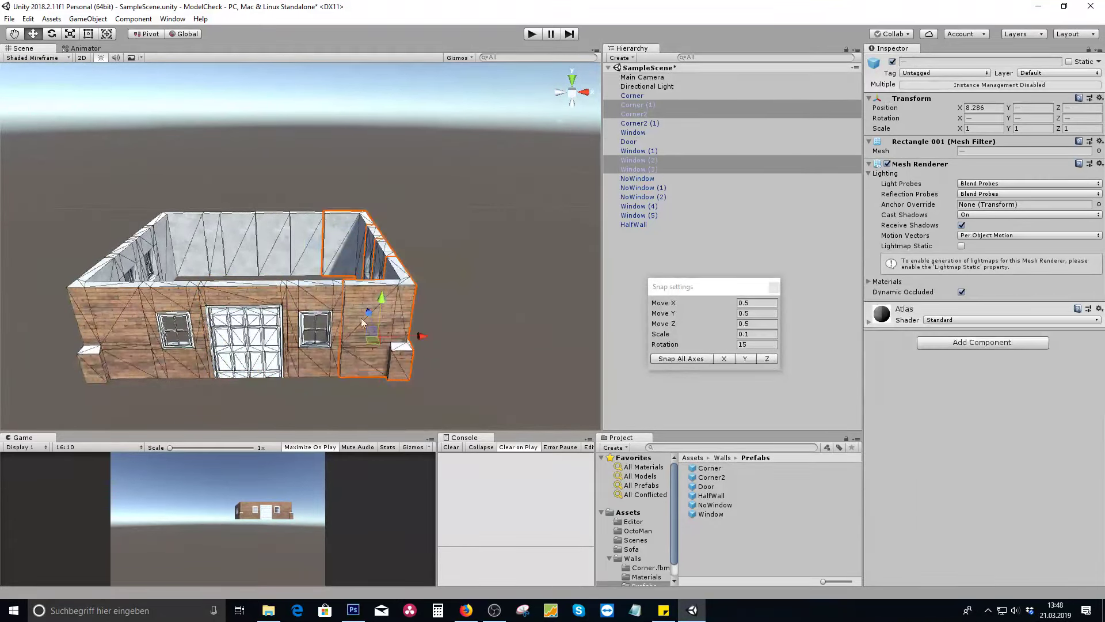
scroll(323, 322, "up", 1)
left_click(314, 351, "shift")
scroll(313, 322, "up", 2)
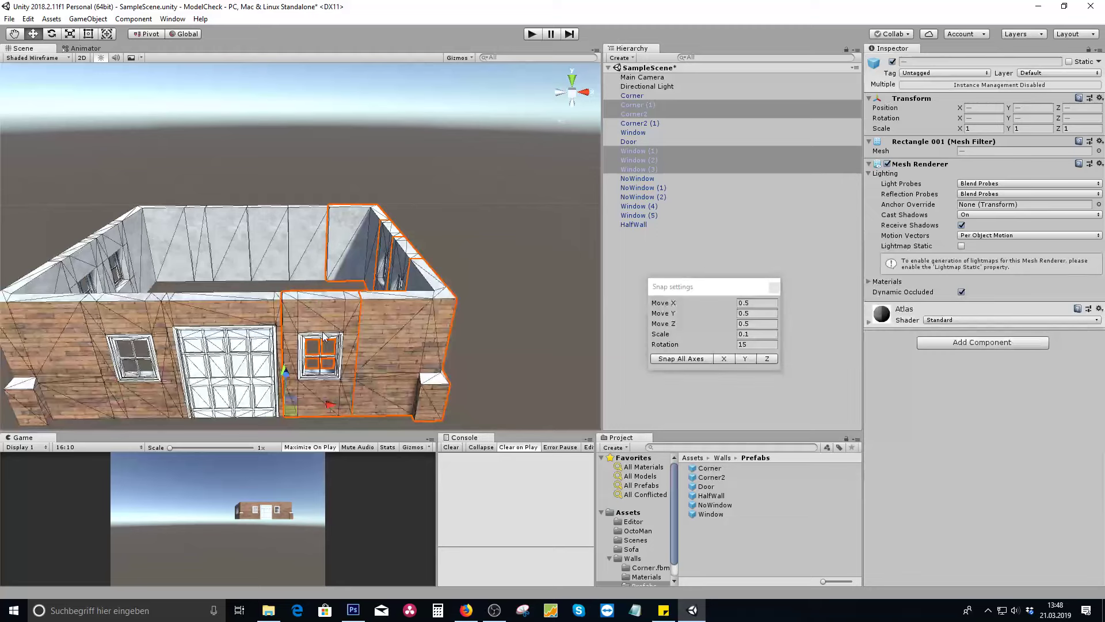
left_click(309, 225, "shift")
left_click_drag(371, 285, 410, 282)
Step: Move the HalfWall from the rear wall to the gap in the front wall, at about X 6.64, Z -1.47
left_click(209, 262)
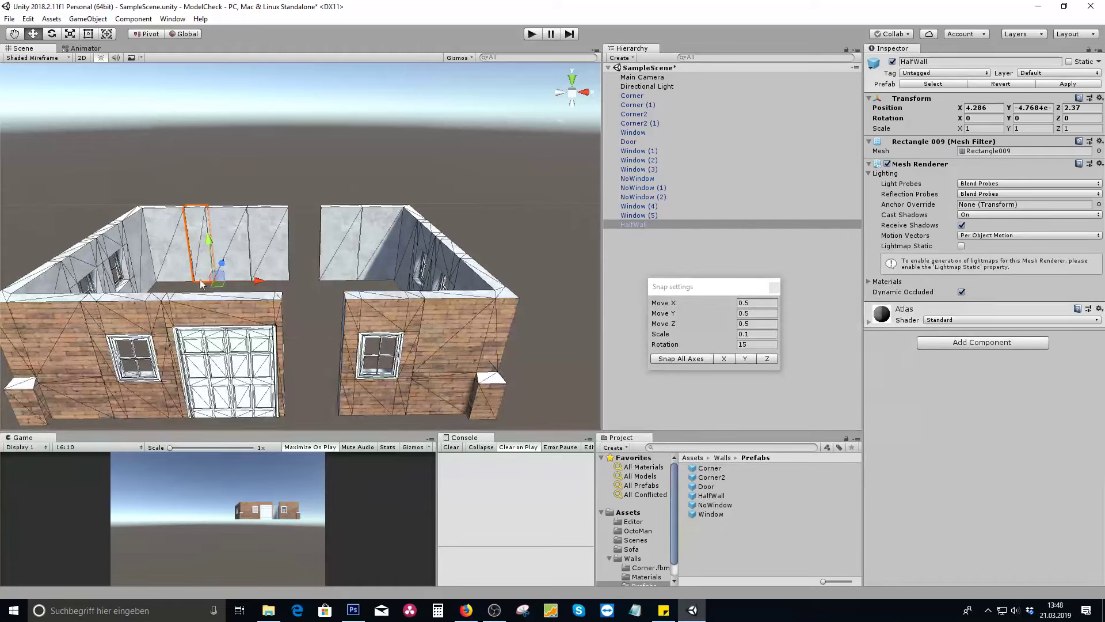
scroll(288, 206, "down", 1)
left_click_drag(288, 206, 300, 297, "alt")
middle_click_drag(301, 296, 276, 275)
left_click_drag(210, 247, 304, 371)
Step: Rotate the HalfWall to Y -180 and vertex-snap its top corner to the free end of the Door wall, at X 6.286
scroll(304, 370, "up", 2)
middle_click_drag(299, 367, 293, 316)
left_click_drag(281, 379, 640, 292)
scroll(287, 306, "up", 3)
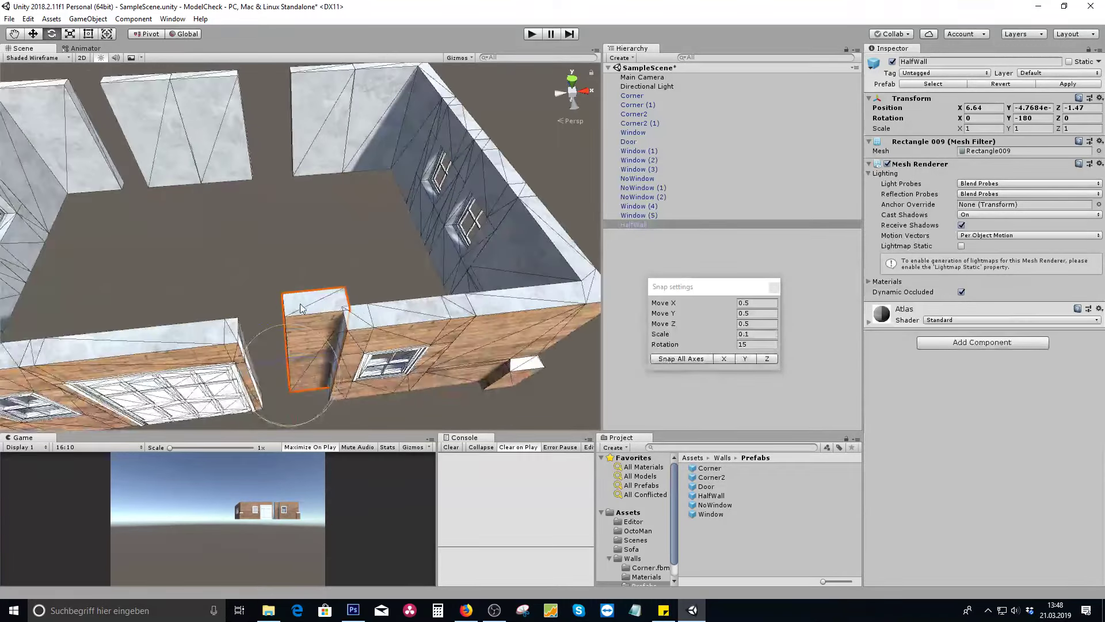
key("w")
left_click_drag(284, 317, 240, 343)
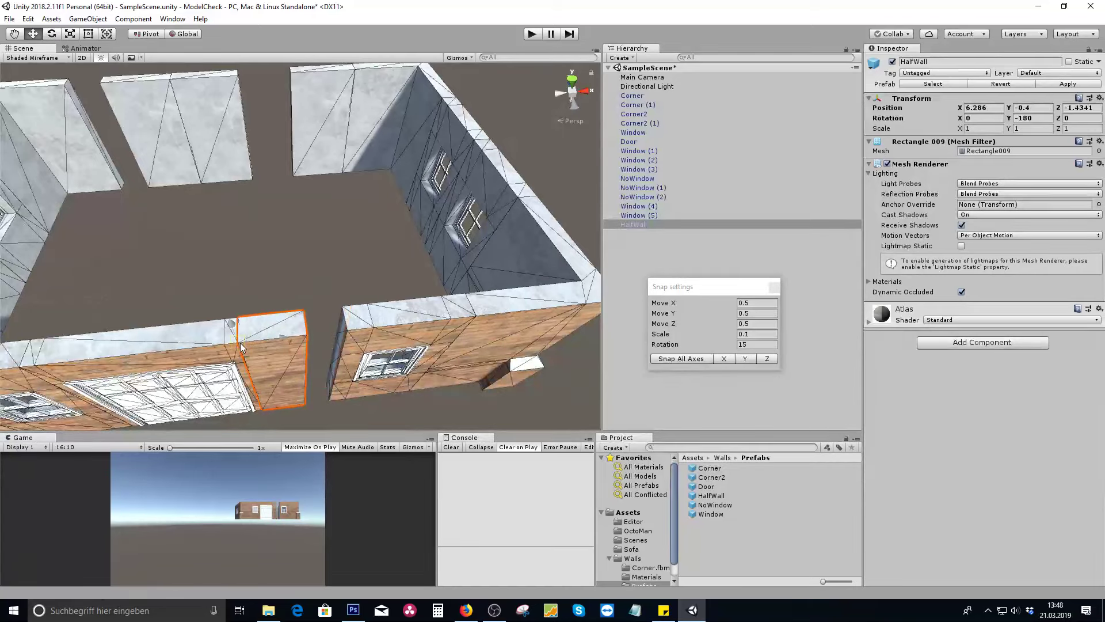
Step: Vertex-snap the whole right-end section, including Window (1) and NoWindow, to the free end of the front HalfWall
scroll(335, 333, "down", 2)
left_click_drag(504, 377, 320, 99)
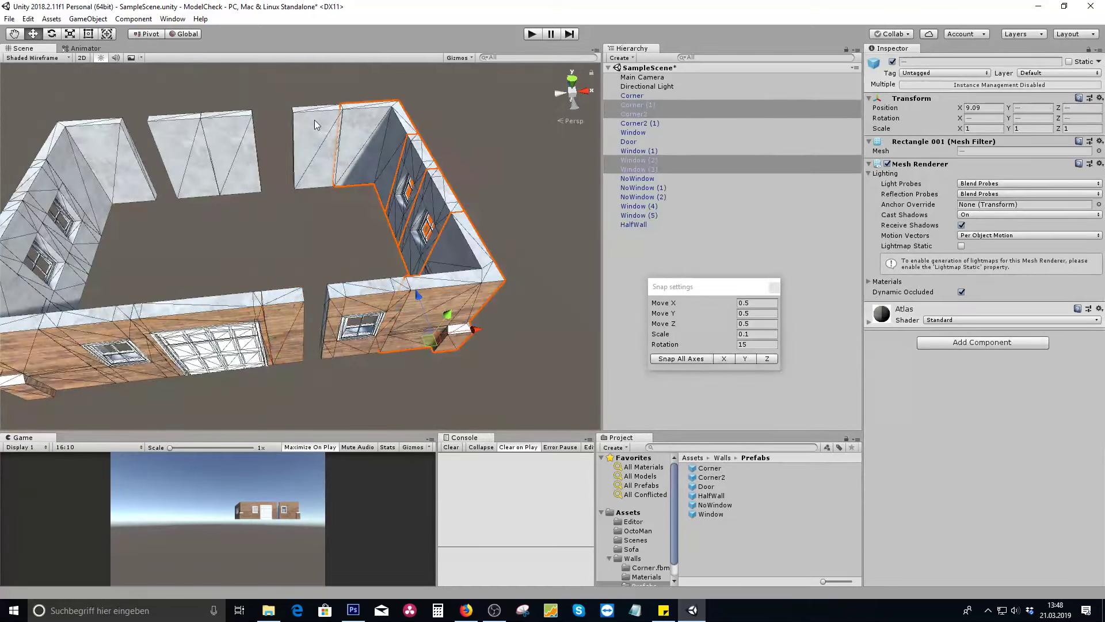
left_click(348, 309, "shift")
scroll(340, 305, "up", 2)
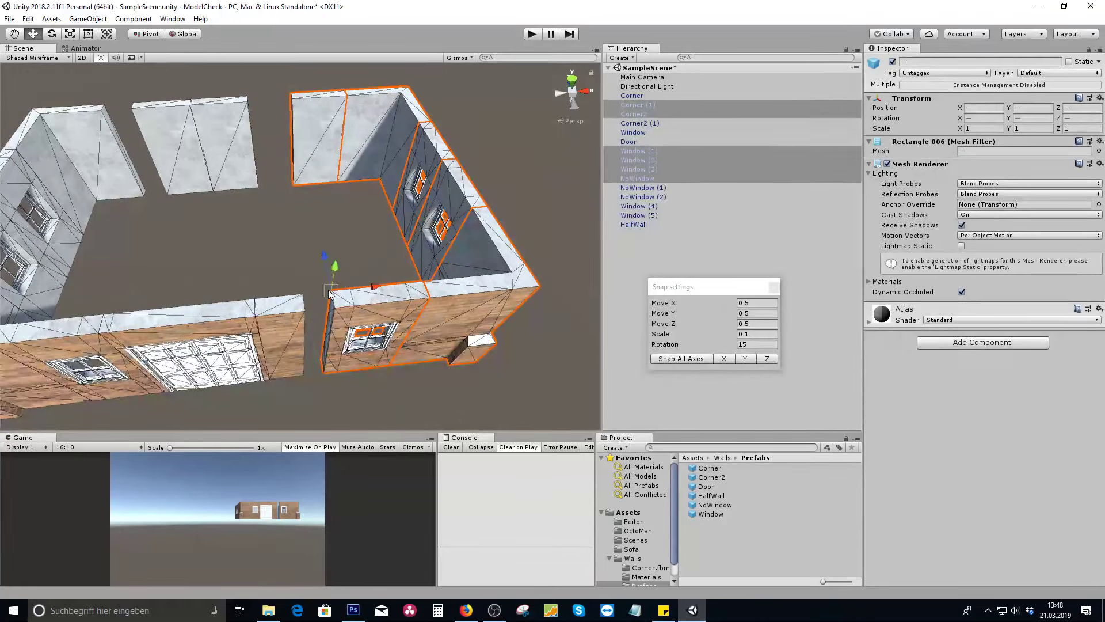
left_click_drag(329, 293, 309, 292)
Step: Vertex-snap NoWindow (2) to the left rear corner wall at X 4.786 and NoWindow (1) beside it at X 5.786
scroll(308, 291, "down", 2)
scroll(210, 150, "down", 3)
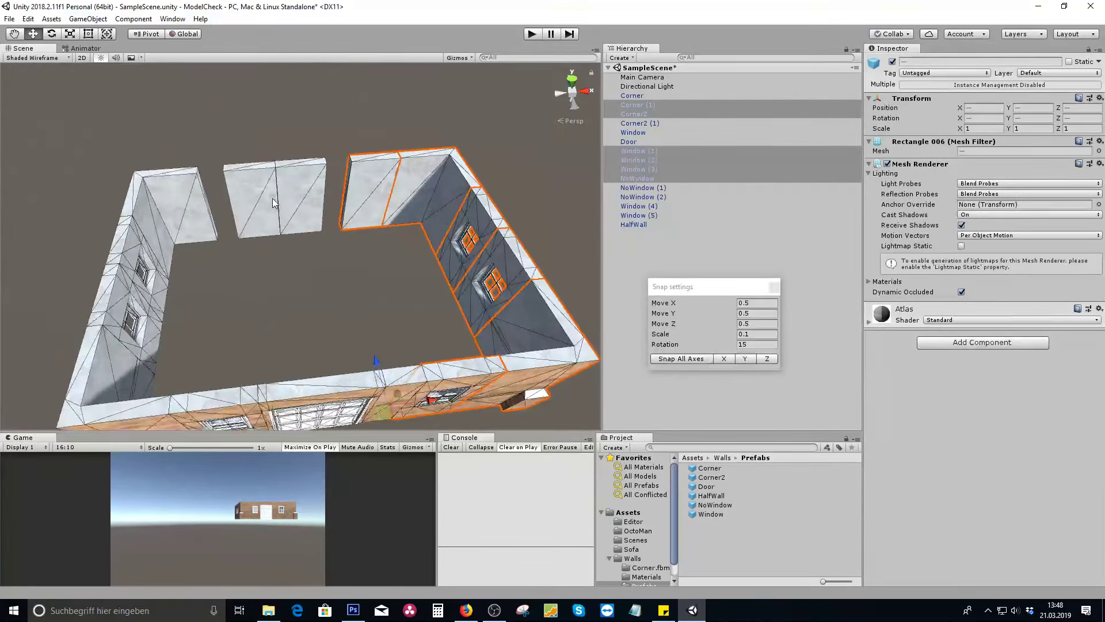
left_click(227, 175)
scroll(228, 175, "up", 5)
scroll(213, 170, "down", 2)
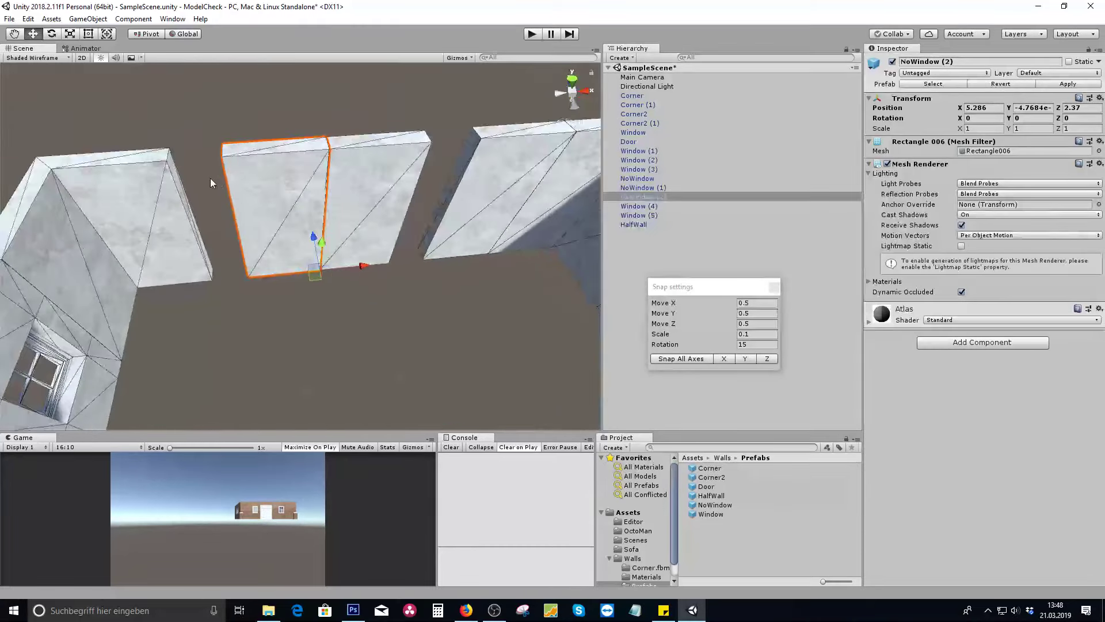
left_click_drag(314, 274, 277, 275)
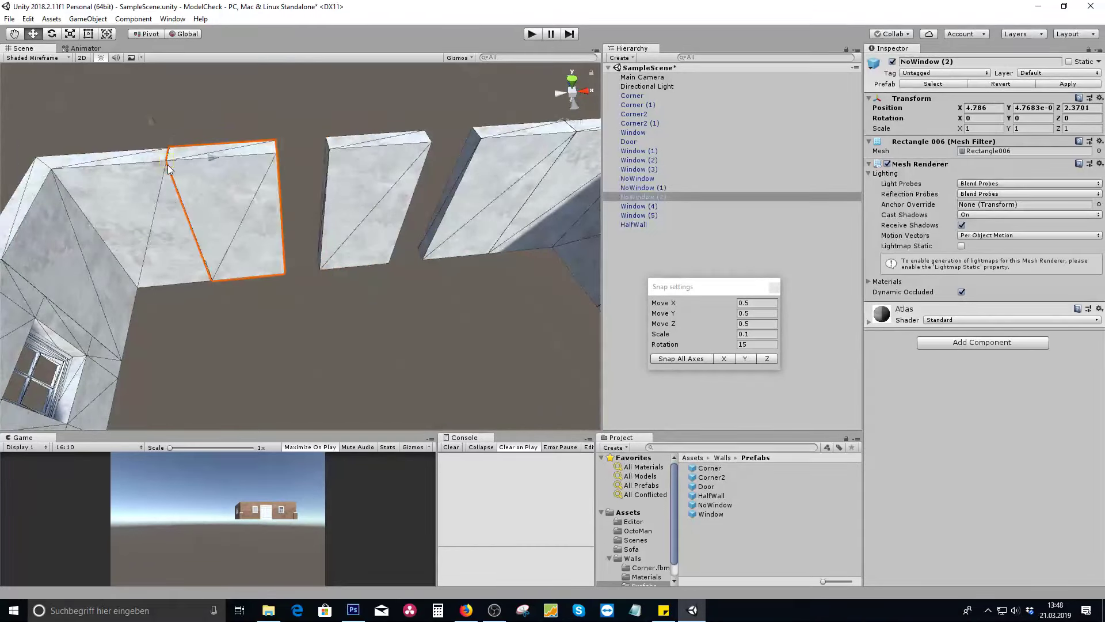
left_click(330, 150)
left_click_drag(329, 150, 308, 153)
Step: Duplicate NoWindow (1) and grid-snap the copy into the remaining rear gap at X 6.786
scroll(299, 160, "down", 1)
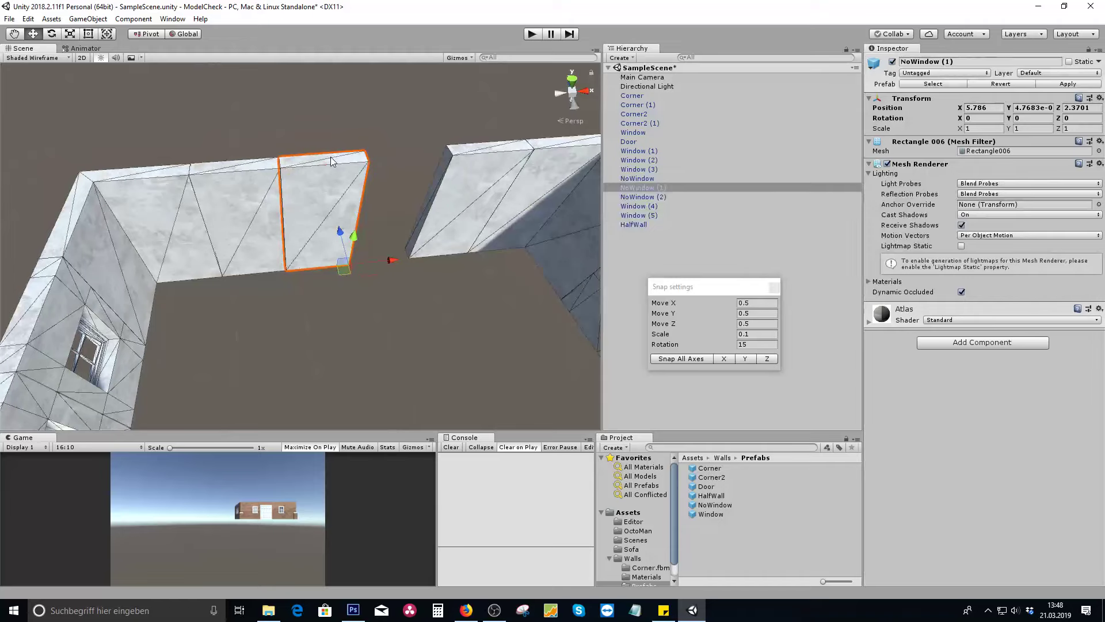
key("ctrl+d")
left_click_drag(372, 258, 447, 259, "ctrl")
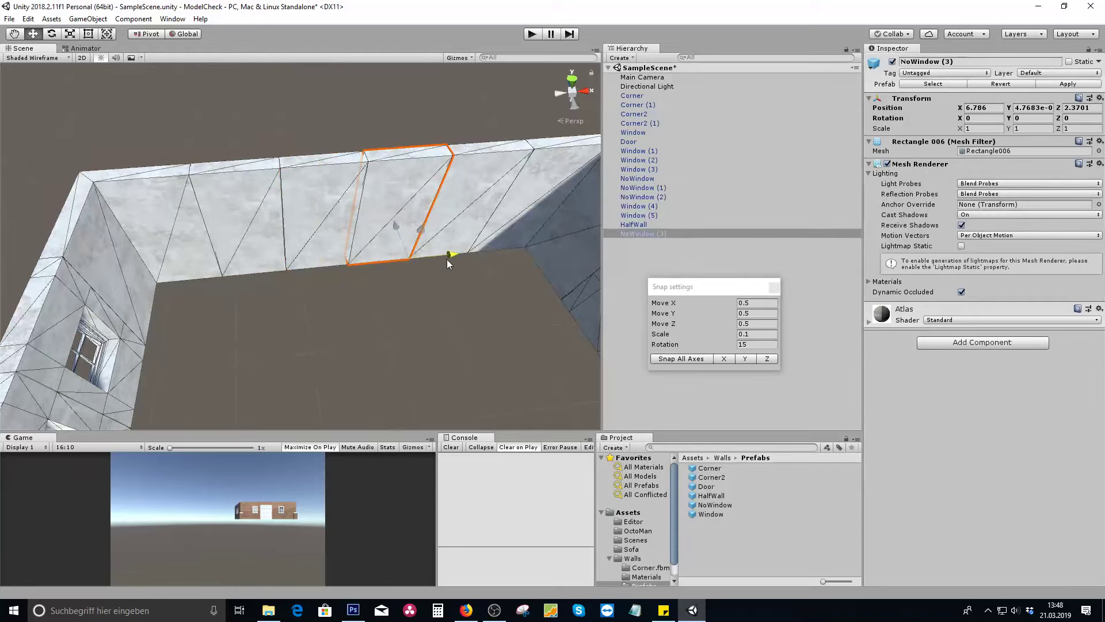
scroll(278, 211, "down", 3)
scroll(294, 236, "down", 3)
left_click(312, 268)
left_click_drag(385, 343, 502, 295, "alt")
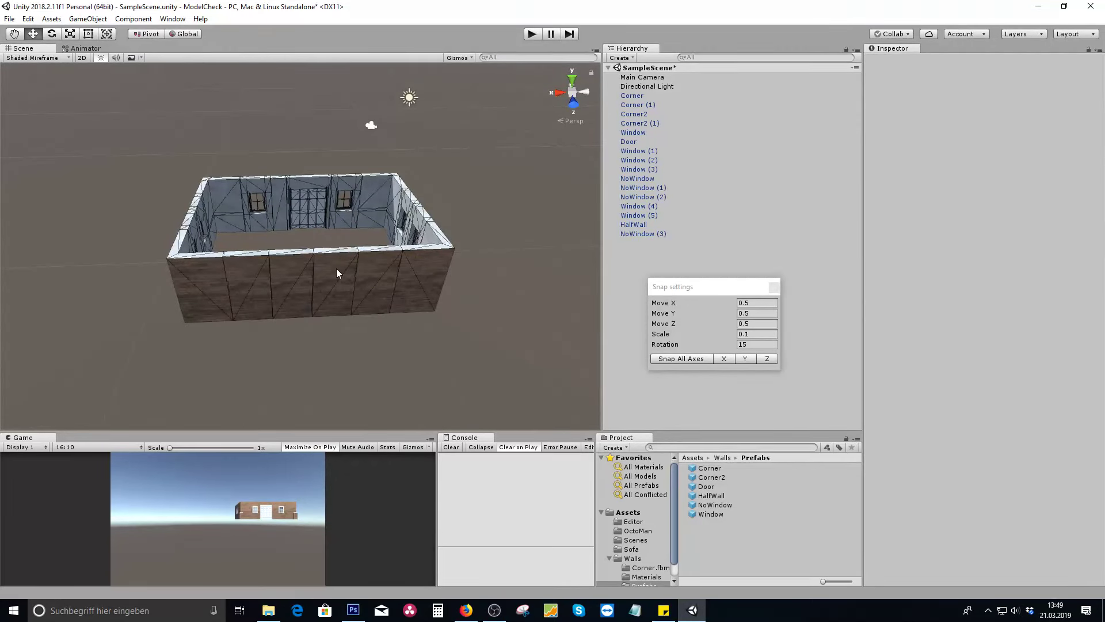
scroll(311, 238, "up", 2)
left_click_drag(281, 219, 445, 284, "alt")
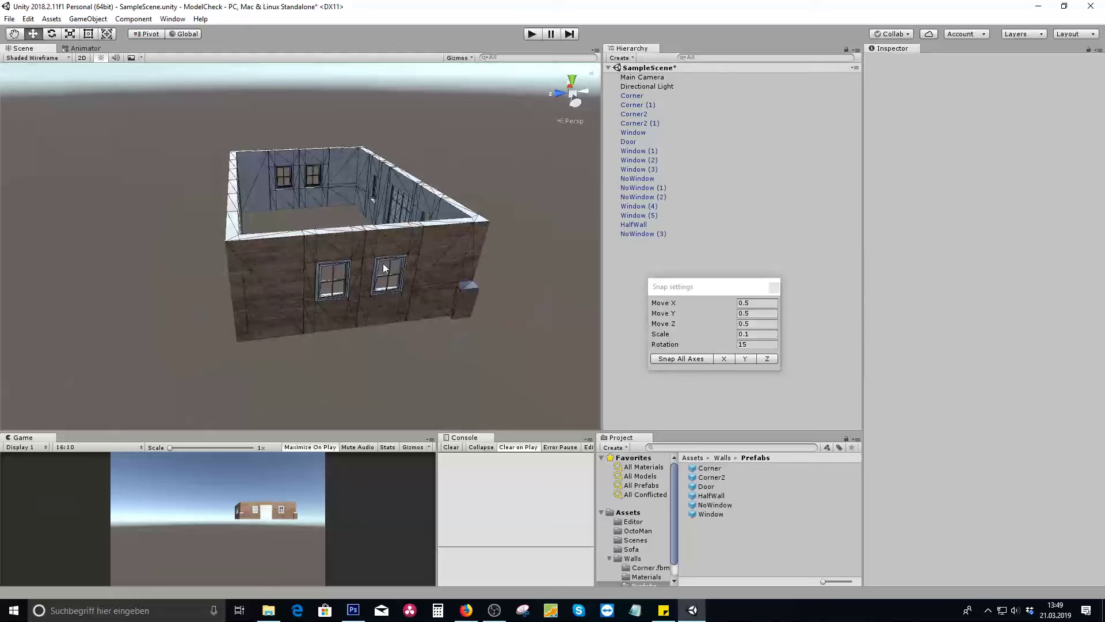
left_click(372, 295)
left_click(328, 288, "ctrl")
left_click_drag(328, 288, 361, 269, "alt")
left_click(349, 259, "ctrl")
left_click(285, 256, "ctrl")
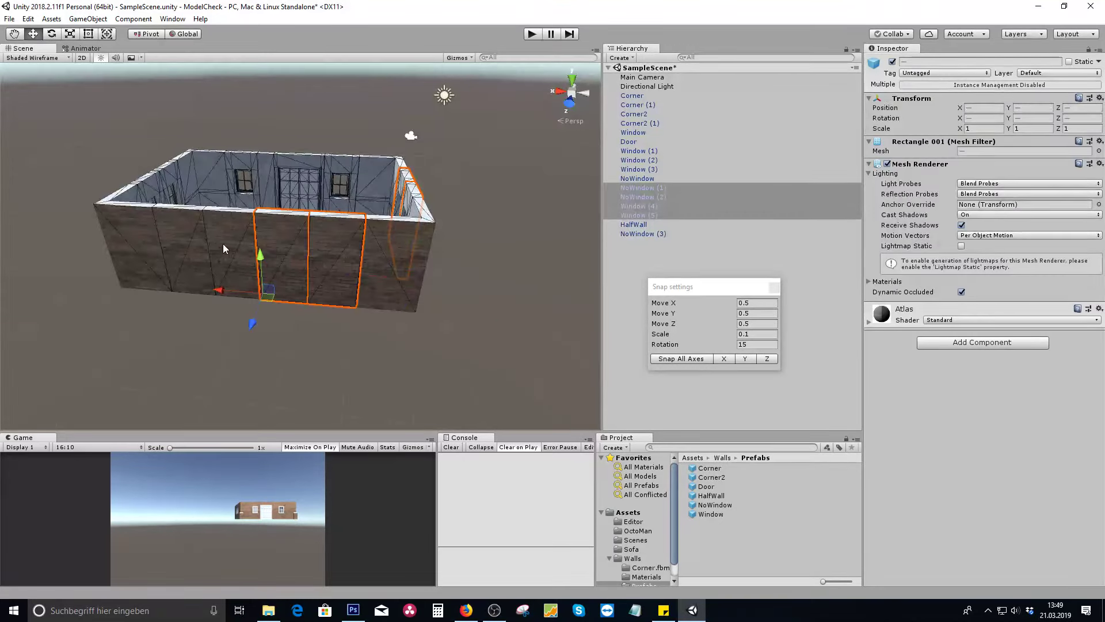
left_click(223, 243, "ctrl")
middle_click_drag(461, 216, 319, 235)
left_click(348, 284)
left_click_drag(384, 251, 173, 271, "alt")
Step: Duplicate the four side windows, the two front windows and both rear Corner2 walls, and raise the copies above the ground floor
left_click(301, 213)
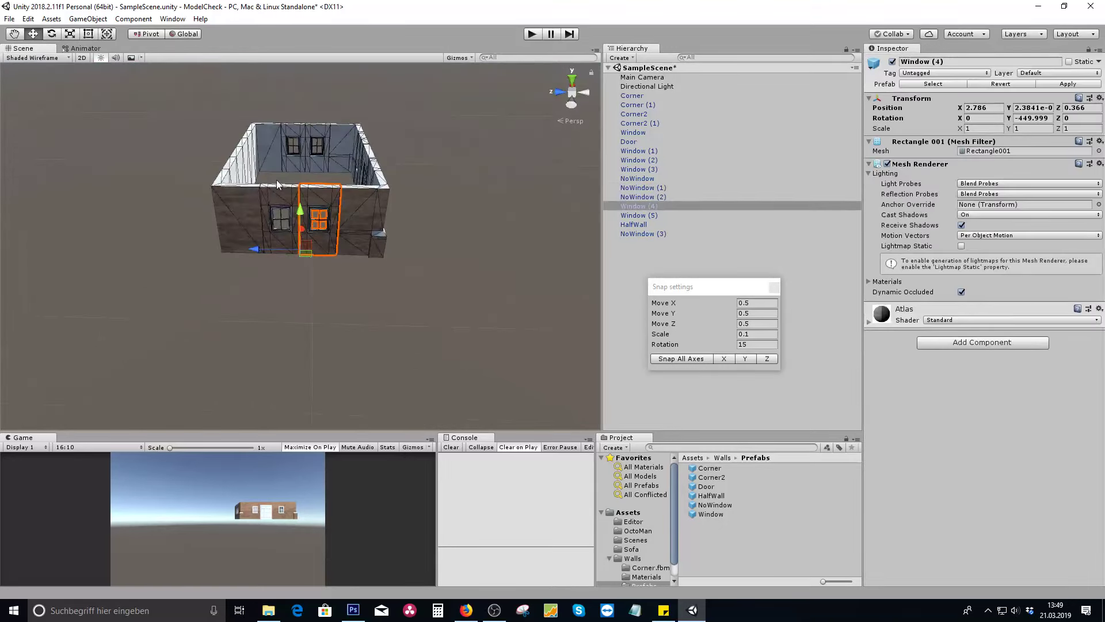
left_click(278, 229, "ctrl")
left_click(226, 241, "ctrl")
middle_click_drag(225, 241, 316, 240)
left_click_drag(316, 241, 512, 242, "alt")
middle_click_drag(224, 259, 287, 299)
left_click(222, 236, "ctrl")
left_click_drag(222, 248, 489, 259, "alt")
middle_click_drag(230, 247, 483, 205)
left_click(431, 282, "ctrl")
left_click(377, 269, "ctrl")
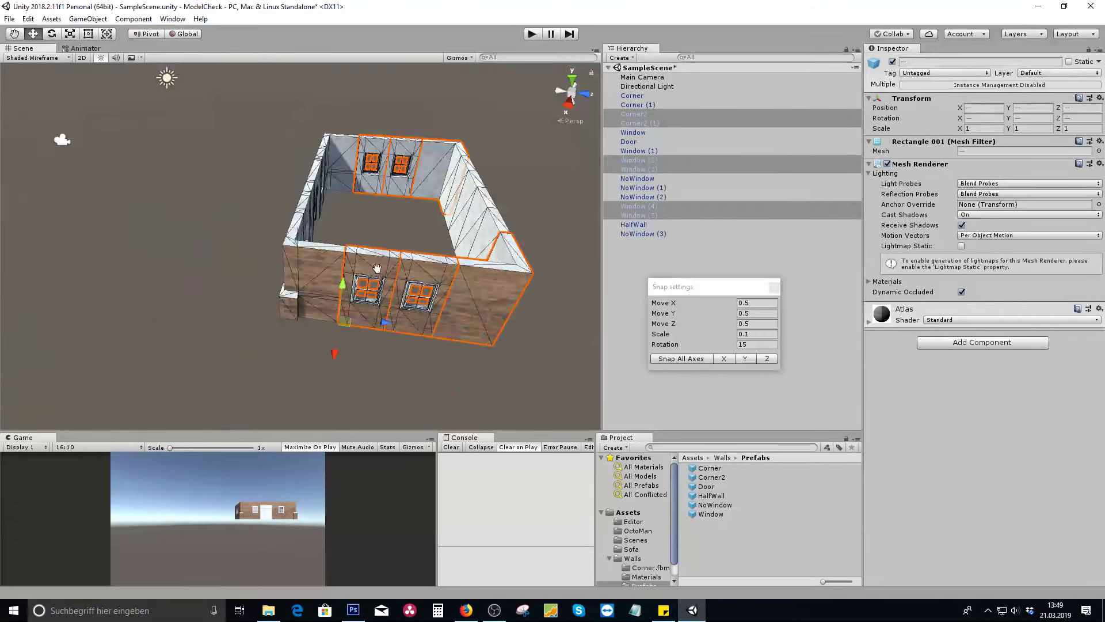
middle_click_drag(377, 268, 245, 288)
left_click_drag(245, 287, 500, 253, "alt")
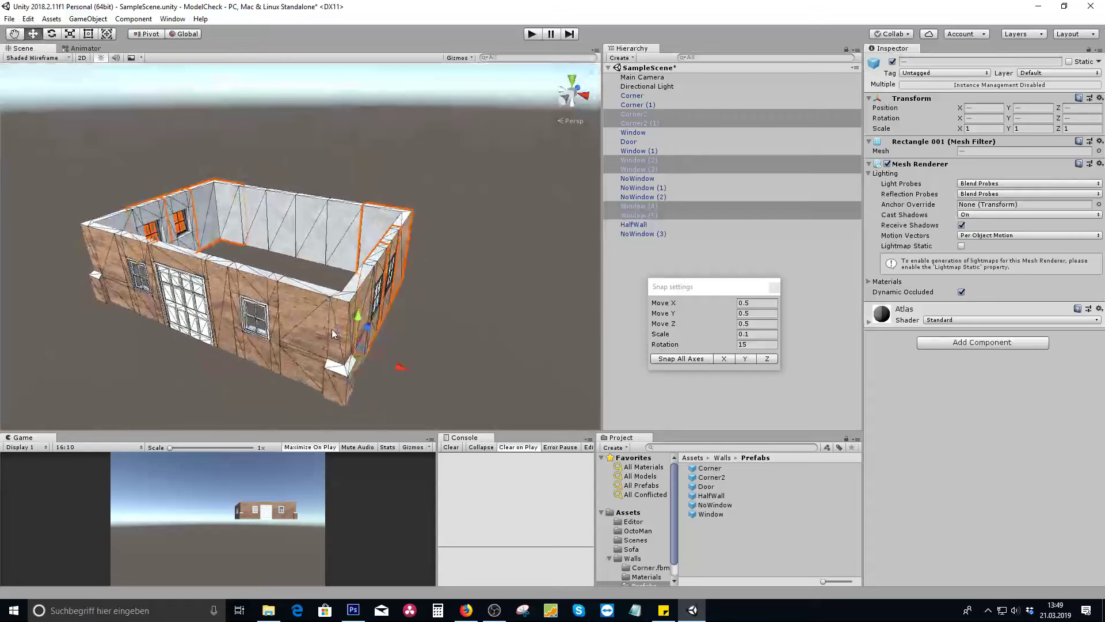
left_click(259, 298, "ctrl")
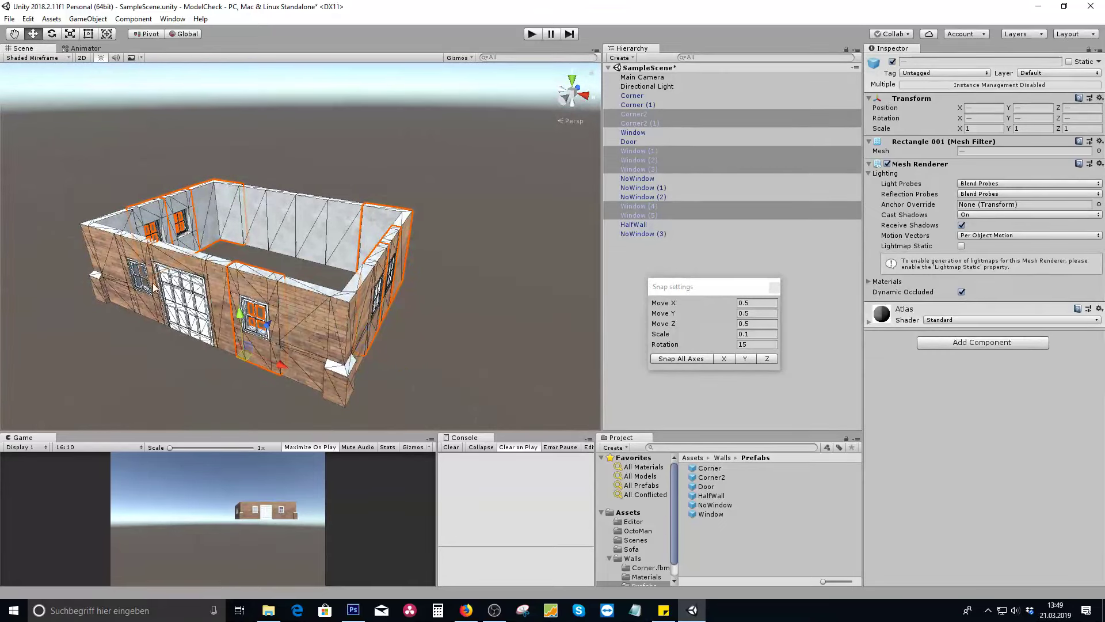
left_click(141, 274, "ctrl")
left_click_drag(141, 274, 295, 278, "alt")
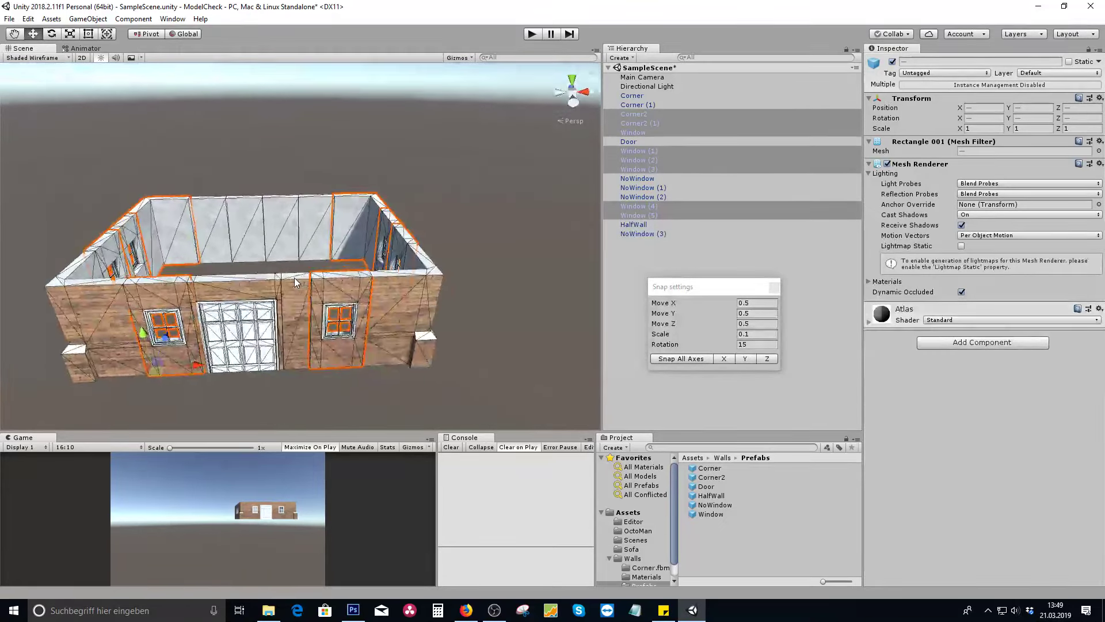
key("ctrl+d")
left_click_drag(145, 333, 135, 222)
Step: Align the raised wall copies with the top of the ground-floor walls, at Y 2
middle_click_drag(136, 222, 347, 291)
scroll(348, 291, "up", 2)
left_click_drag(376, 265, 350, 249)
left_click(409, 190)
Step: Duplicate the upper Corner2 (3) wall, move the copy to the front at Z -1.63 and rotate it to Y -180
left_click(282, 185)
left_click_drag(283, 184, 351, 225, "alt")
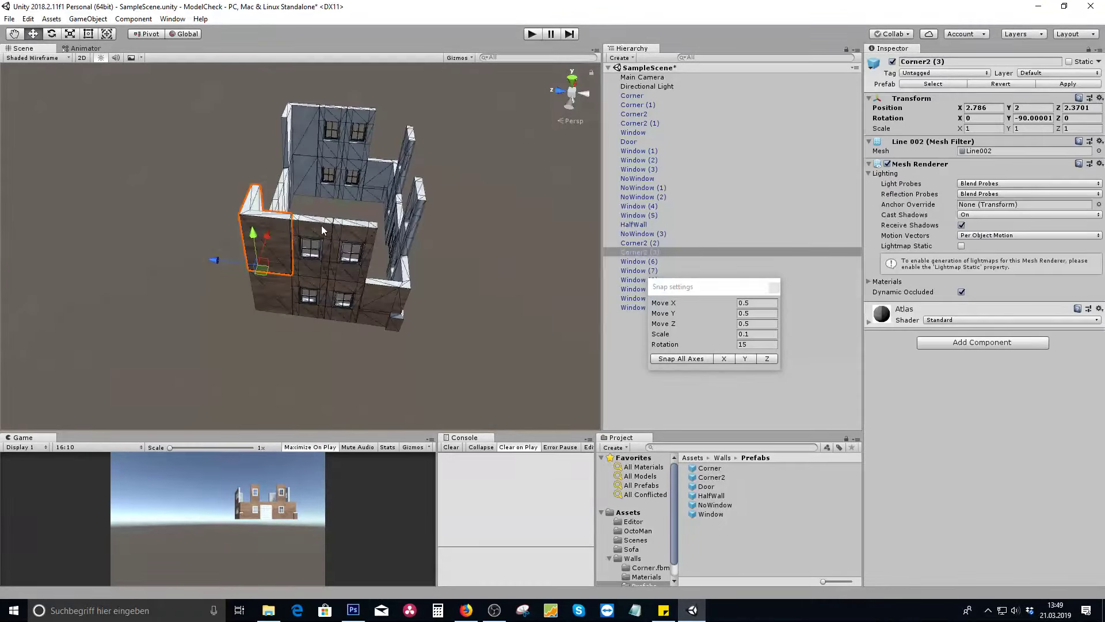
key("ctrl+d")
left_click_drag(246, 272, 466, 254, "ctrl")
scroll(457, 253, "up", 2)
key("e")
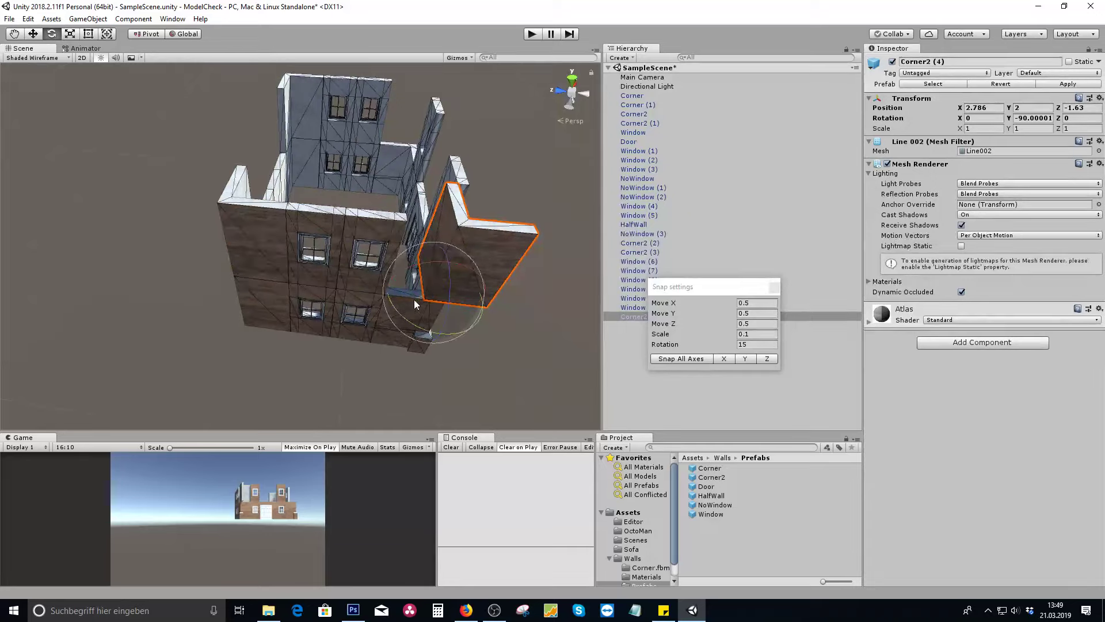
left_click_drag(398, 307, 240, 247, "ctrl")
Step: Duplicate the upper front corner, place the copy at the opposite front corner at X 8.79 and rotate it to Y -269.999
key("ctrl+d")
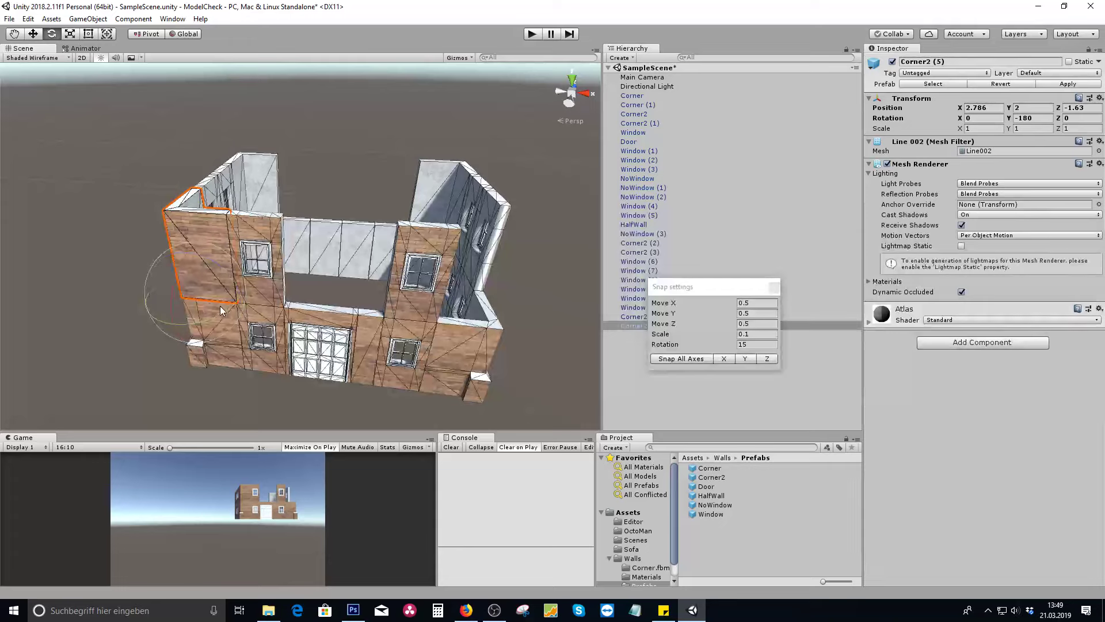
key("w")
left_click_drag(236, 303, 400, 333)
key("e")
left_click_drag(366, 391, 520, 371, "ctrl")
key("w")
left_click_drag(401, 364, 423, 365, "ctrl")
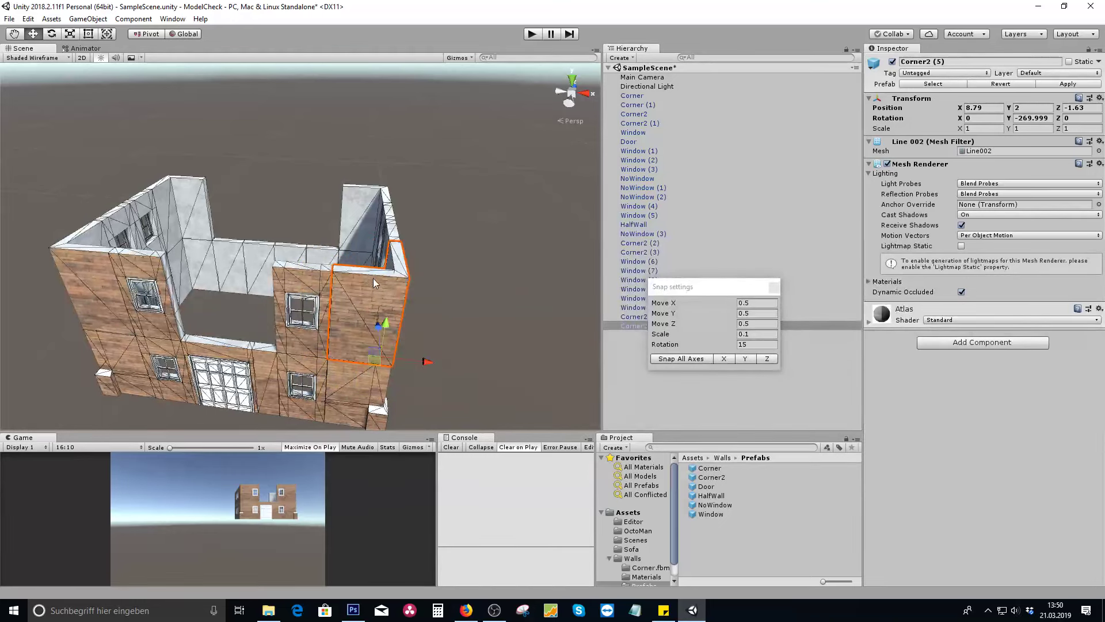
left_click(295, 295)
left_click(232, 312)
left_click_drag(251, 300, 283, 306, "alt")
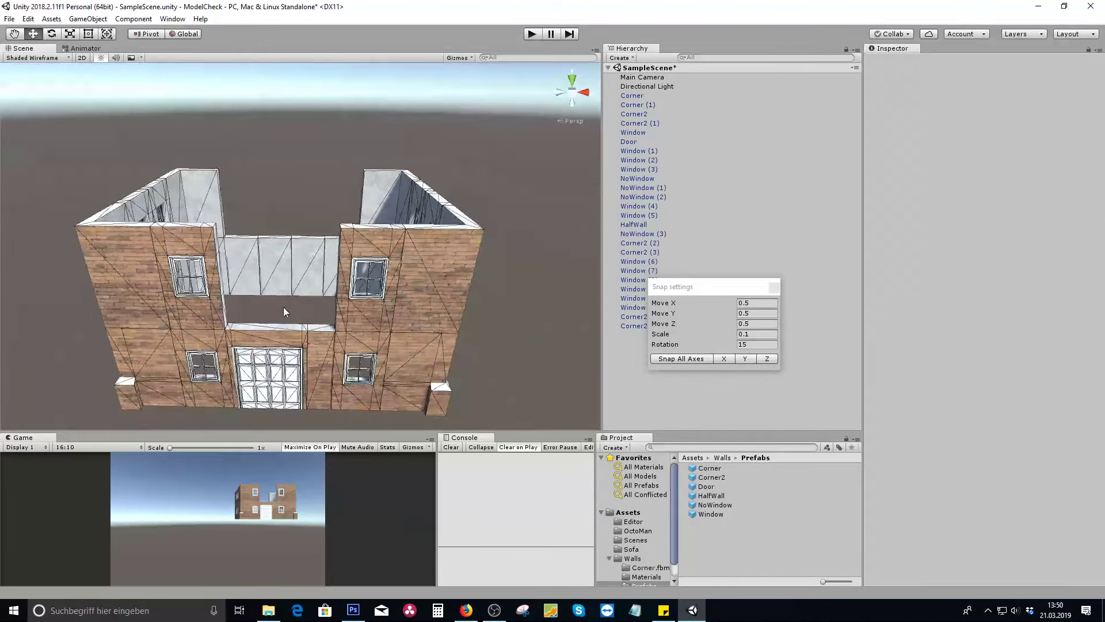
scroll(237, 308, "up", 1)
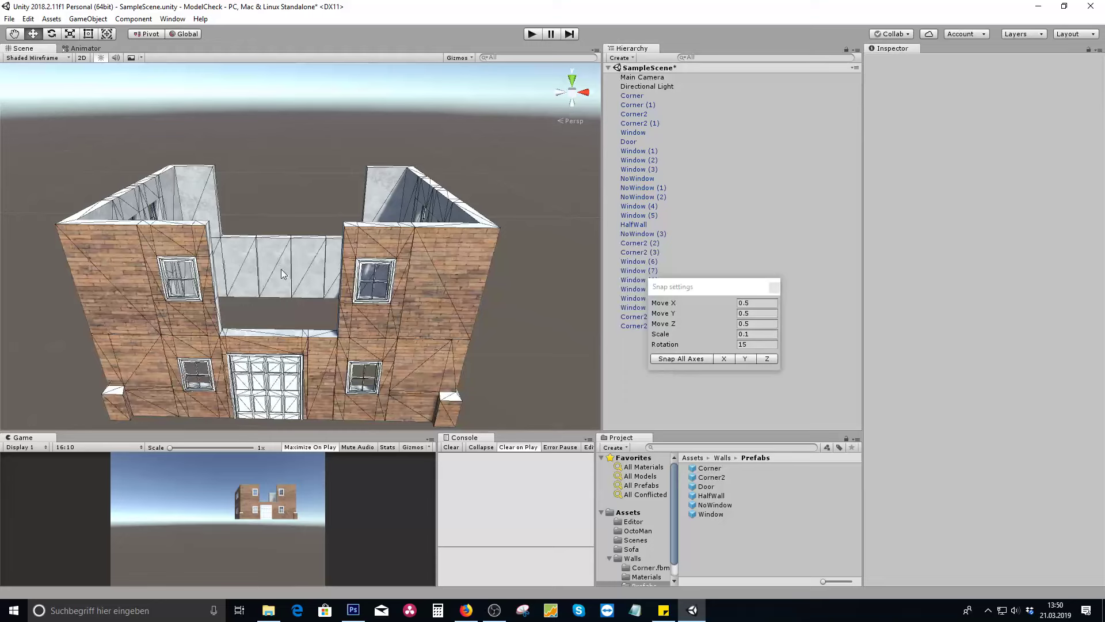
left_click_drag(275, 209, 295, 233, "alt")
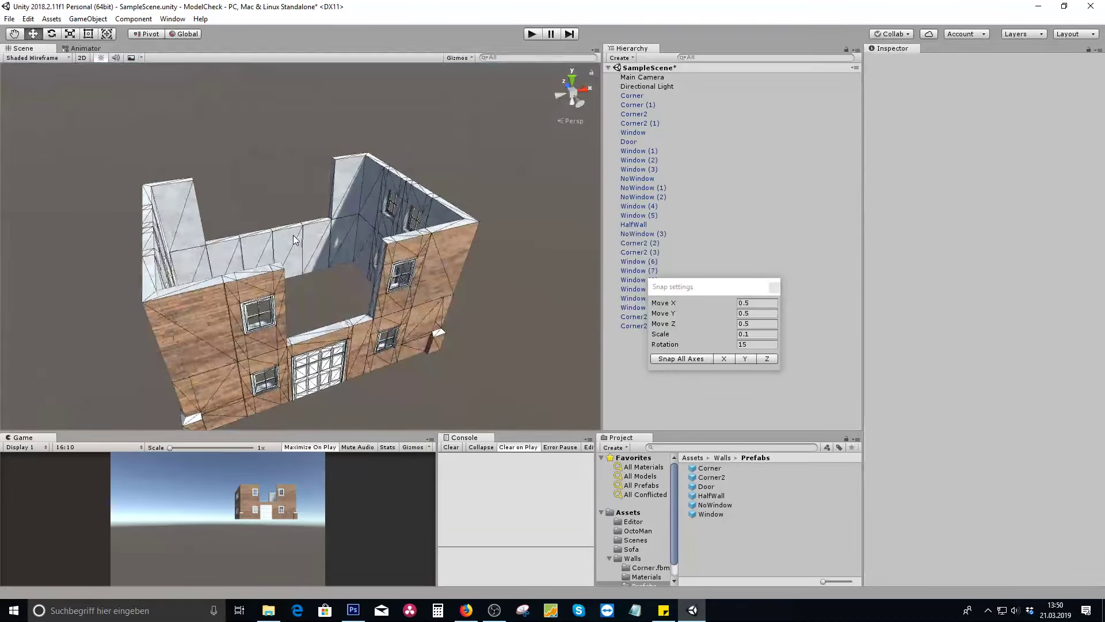
Step: Duplicate a plain rear NoWindow wall, move the copy in front of the building and rotate it to Y -180
left_click(291, 237)
key("ctrl+d")
left_click_drag(303, 271, 313, 294)
scroll(313, 294, "up", 3)
key("e")
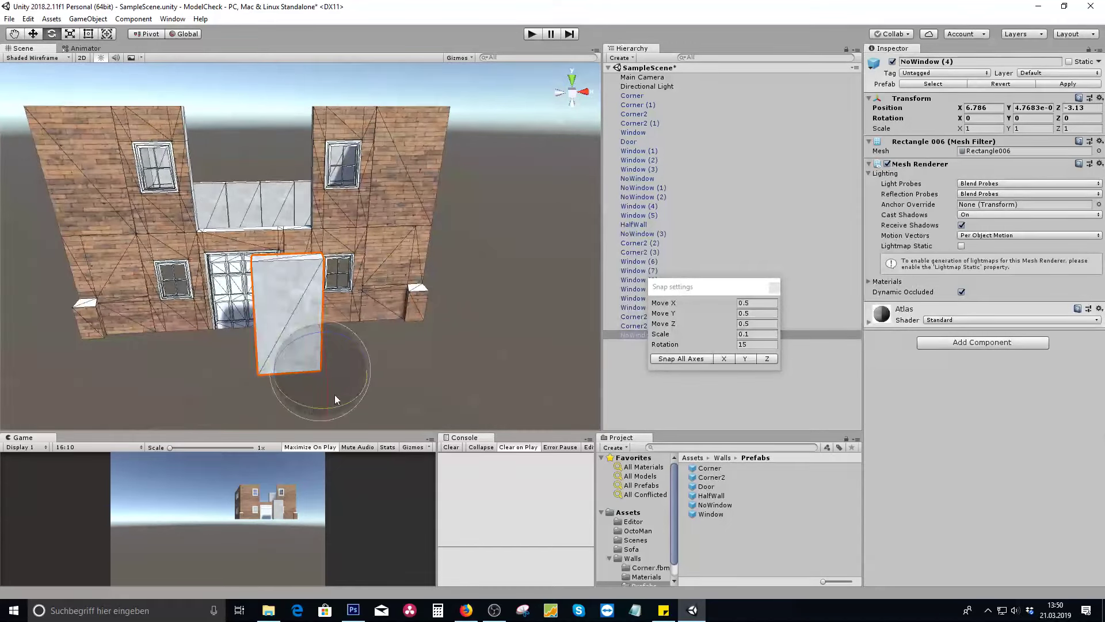
left_click_drag(331, 410, 627, 372, "ctrl")
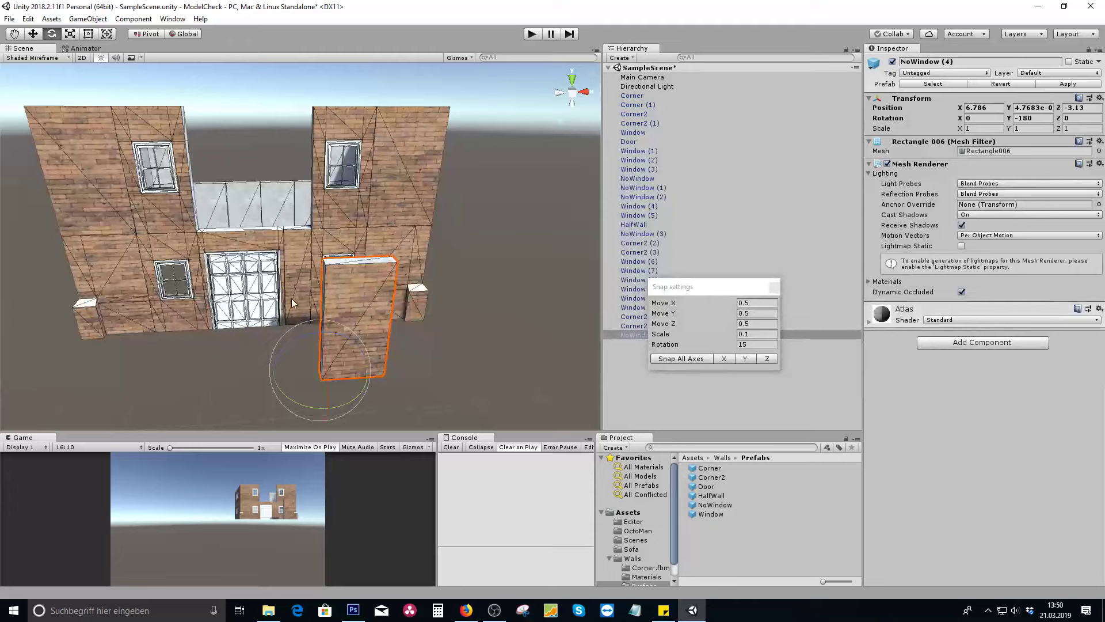
Step: Place the rotated plain wall above the door, against the upper front window, at X 5.786, Y 2, Z -1.6341
left_click_drag(321, 248, 446, 306, "alt")
key("w")
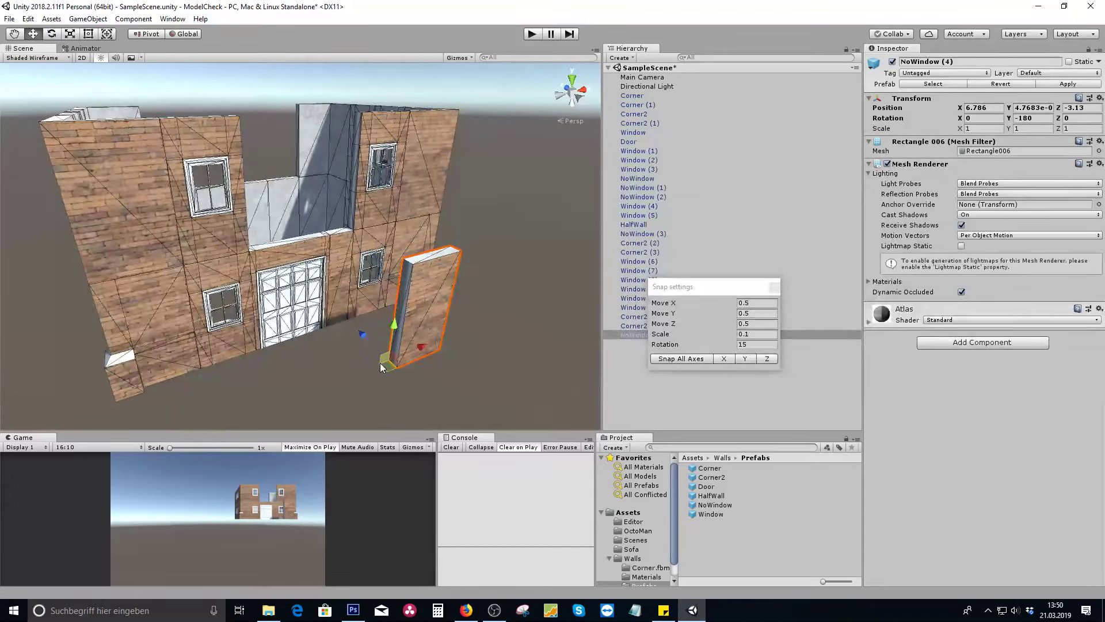
left_click_drag(362, 329, 429, 318, "ctrl")
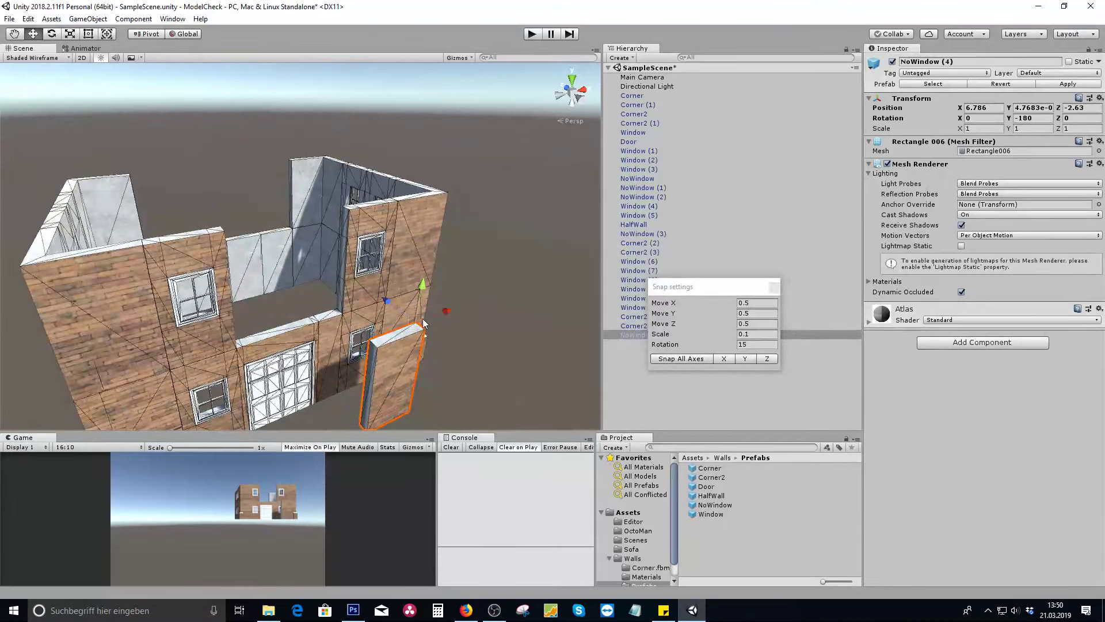
left_click_drag(424, 320, 344, 310)
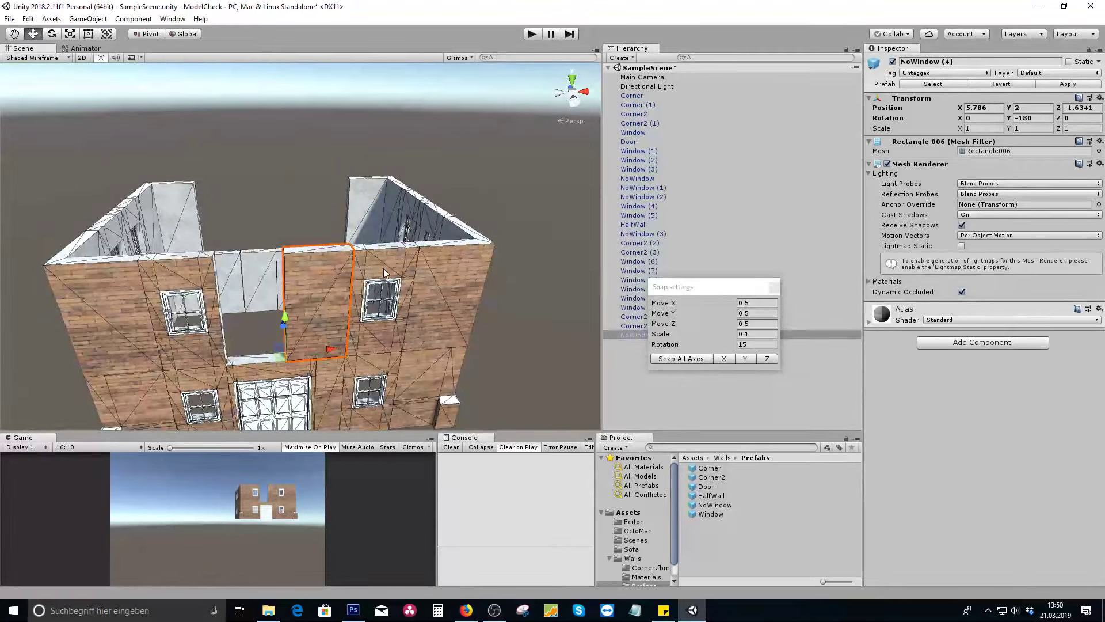
Step: Duplicate the plain wall above the door and place the copy at X 4.786 to close the upper front gap
scroll(280, 301, "up", 1)
middle_click_drag(280, 301, 316, 268)
scroll(317, 269, "up", 1)
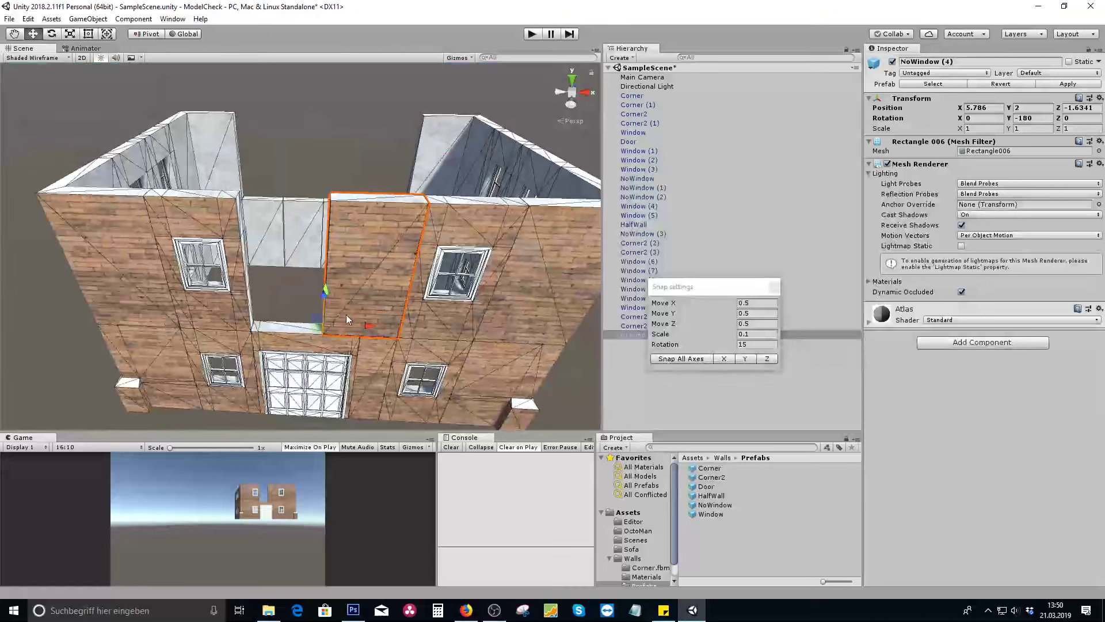
scroll(346, 315, "up", 1)
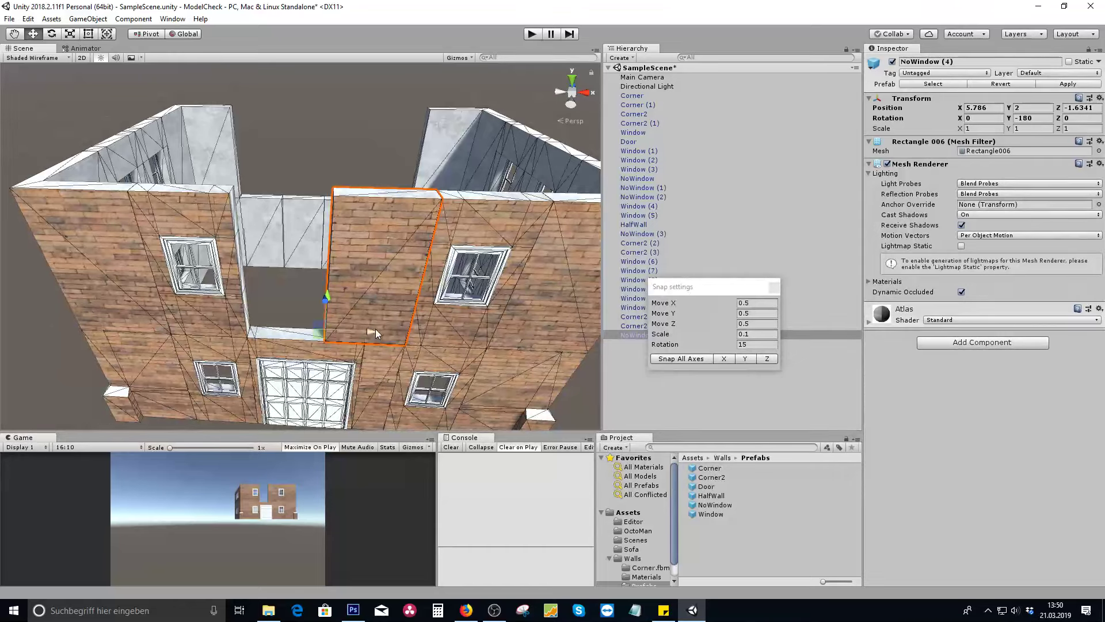
key("ctrl+d")
left_click_drag(372, 330, 299, 326, "ctrl")
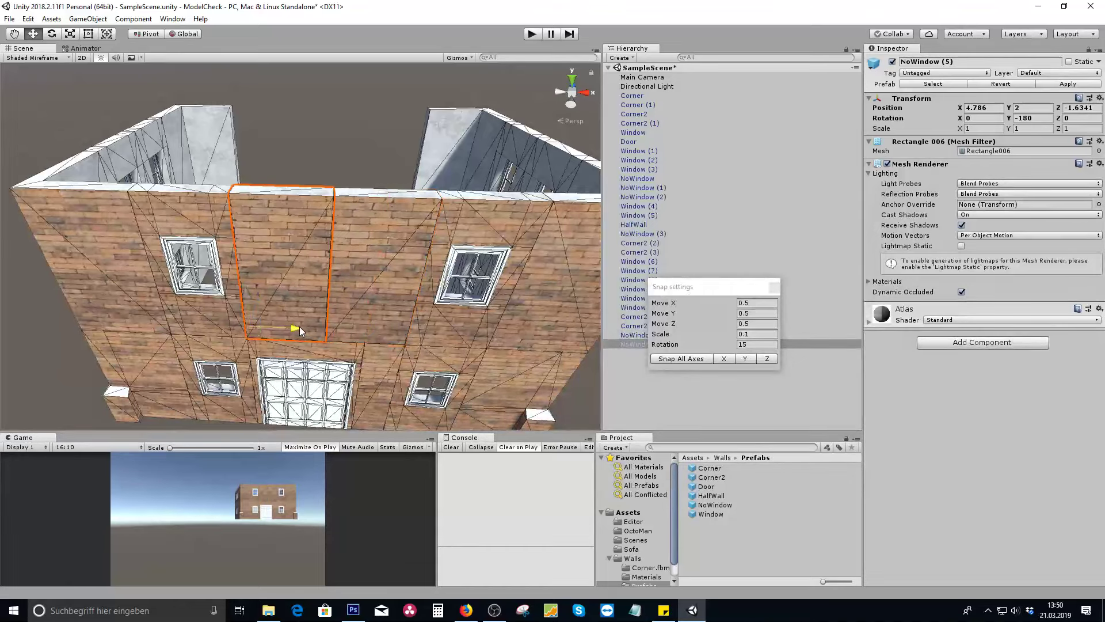
key("f")
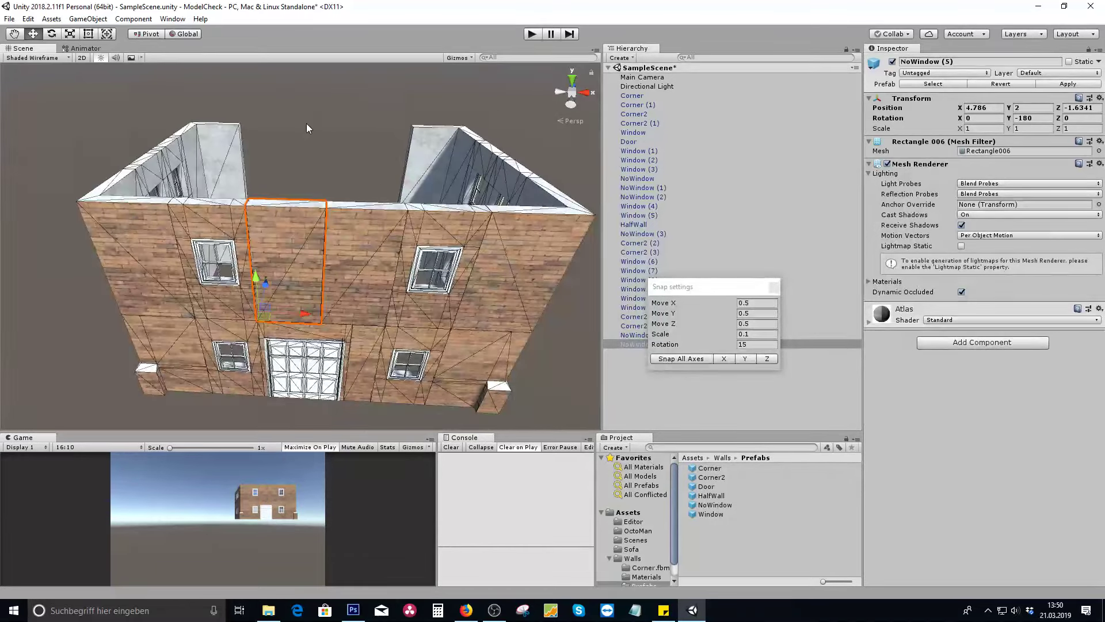
Step: Move both upper side windows at X 8.786 to the rear of the building and rotate them to Y -359.999
left_click_drag(307, 123, 459, 212, "alt")
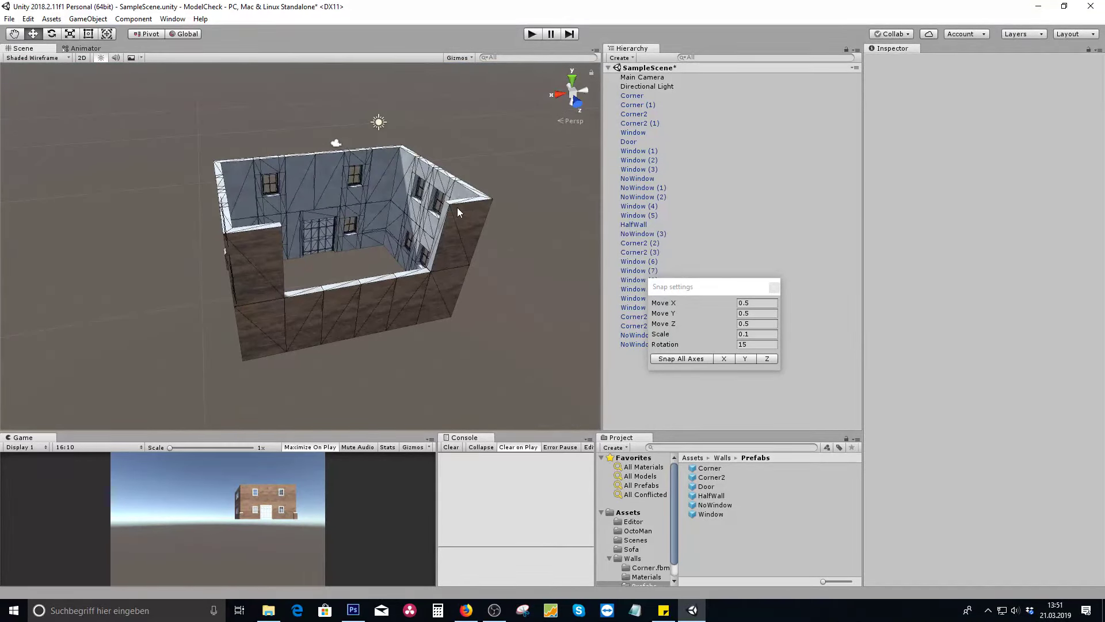
left_click(368, 183)
left_click_drag(368, 183, 381, 265, "alt")
middle_click_drag(382, 265, 334, 221)
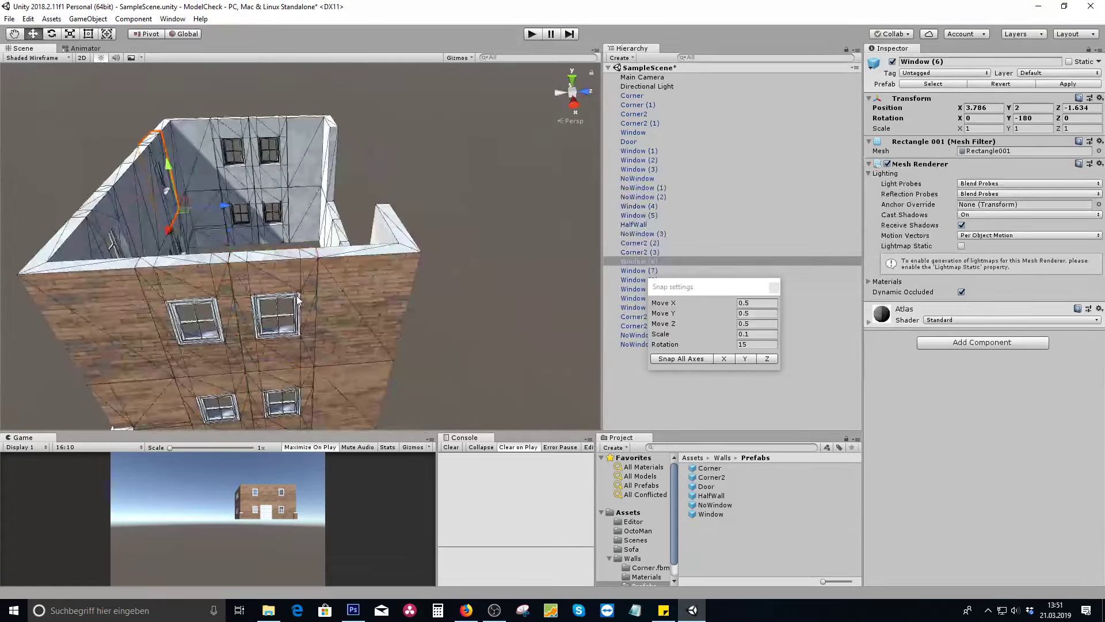
left_click(295, 297)
left_click(235, 284, "shift")
scroll(236, 283, "down", 1)
left_click_drag(236, 283, 208, 246, "alt")
scroll(209, 246, "up", 4)
left_click_drag(263, 272, 221, 283, "alt")
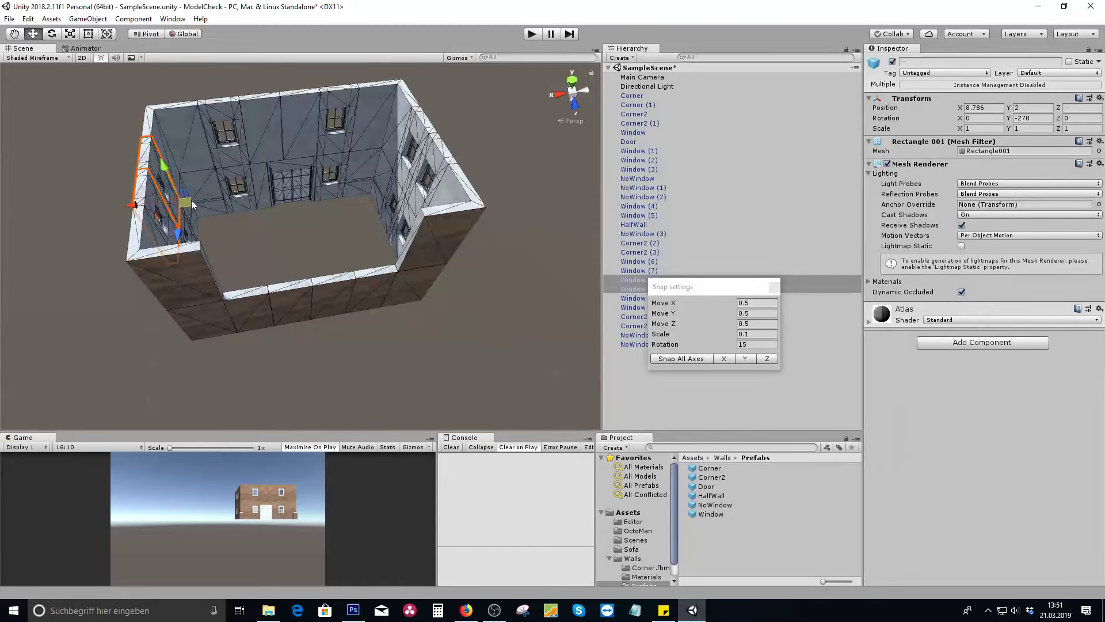
left_click_drag(285, 239, 149, 185, "alt")
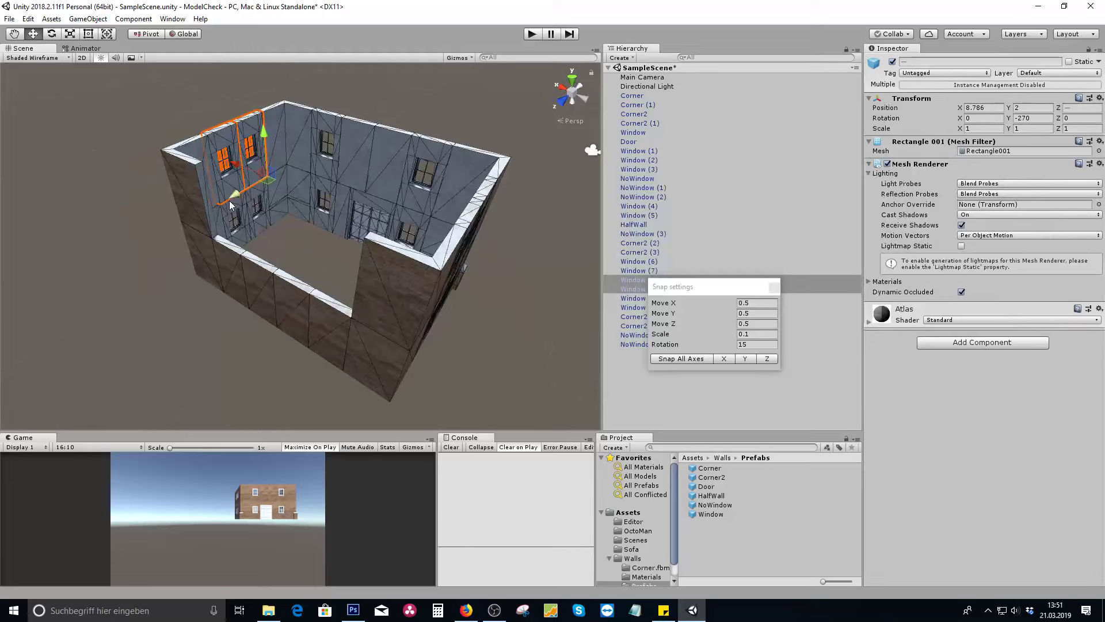
left_click_drag(337, 253, 323, 267, "alt")
left_click_drag(267, 172, 313, 274)
key("e")
left_click_drag(311, 316, 441, 312)
Step: Line up the rotated windows in the upper rear wall and fill the remaining opening with duplicates beside them
left_click_drag(438, 195, 461, 304, "alt")
left_click(460, 304)
left_click(347, 281)
left_click_drag(321, 304, 314, 275, "alt")
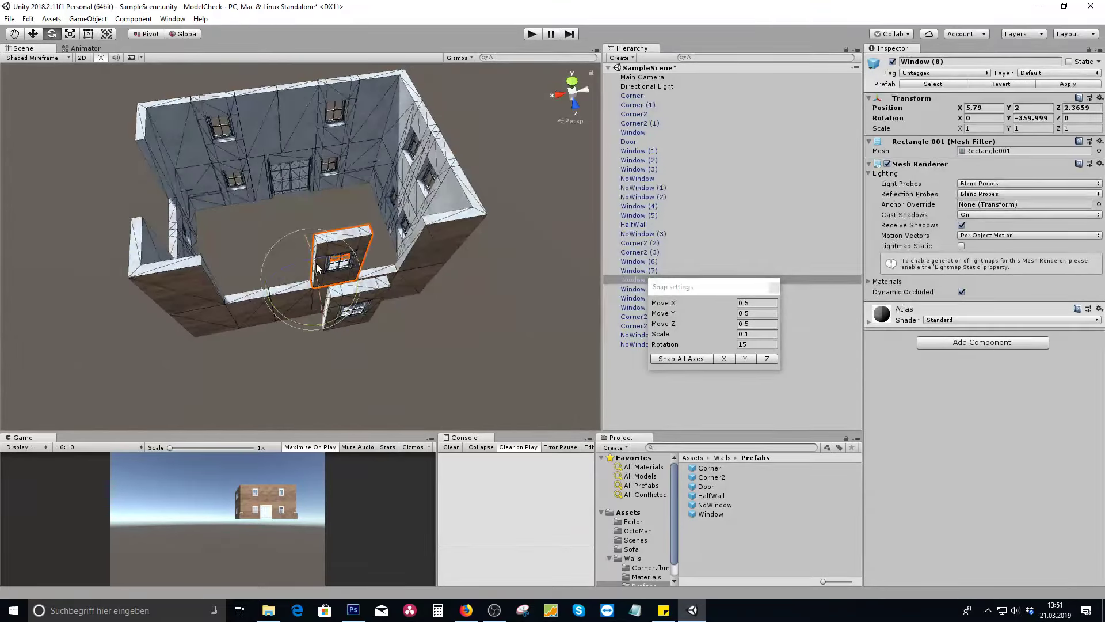
scroll(288, 281, "up", 5)
scroll(291, 282, "up", 3)
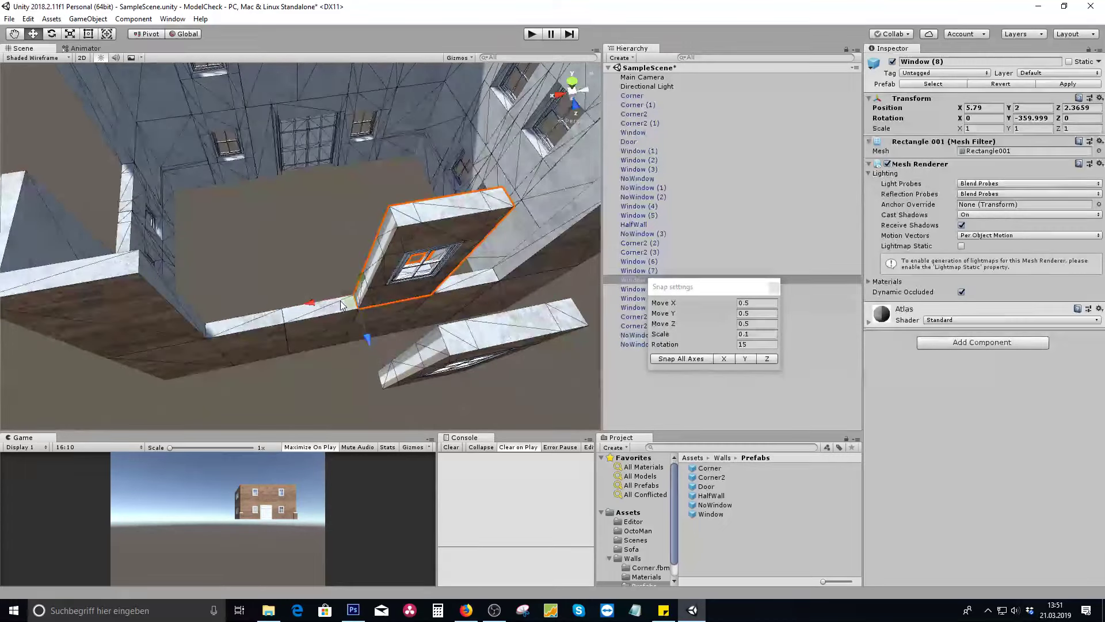
left_click_drag(287, 304, 152, 326, "ctrl")
left_click(477, 345)
middle_click_drag(478, 346, 416, 305)
left_click_drag(324, 360, 259, 322, "ctrl")
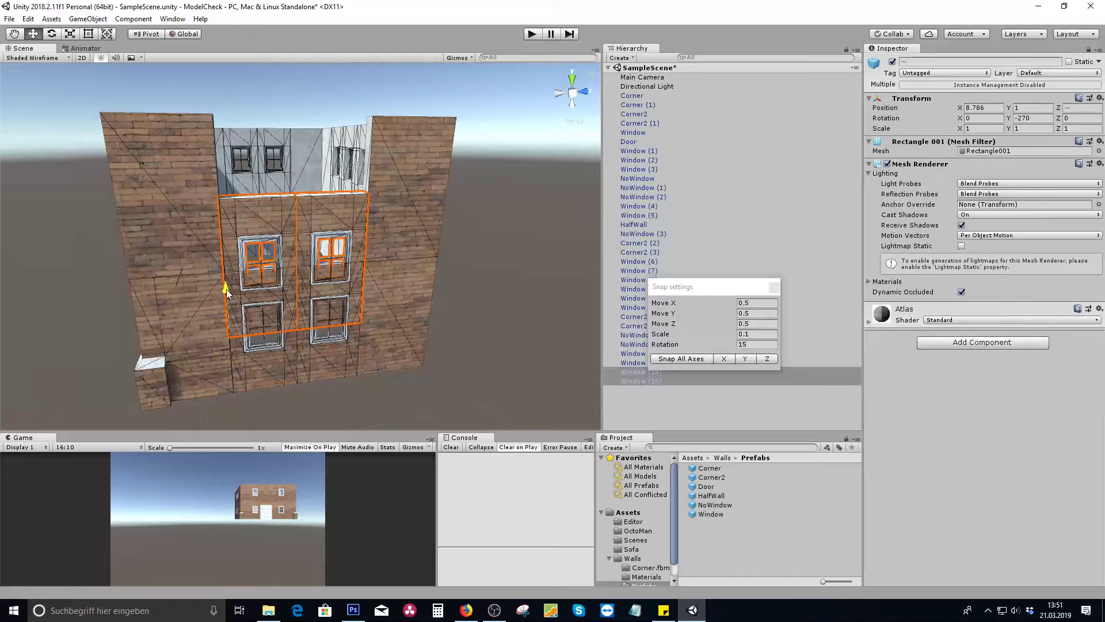
Step: Raise the copies of the two side windows at X 8.786 to Y 2, closing the upper side wall
left_click_drag(229, 294, 221, 219, "ctrl")
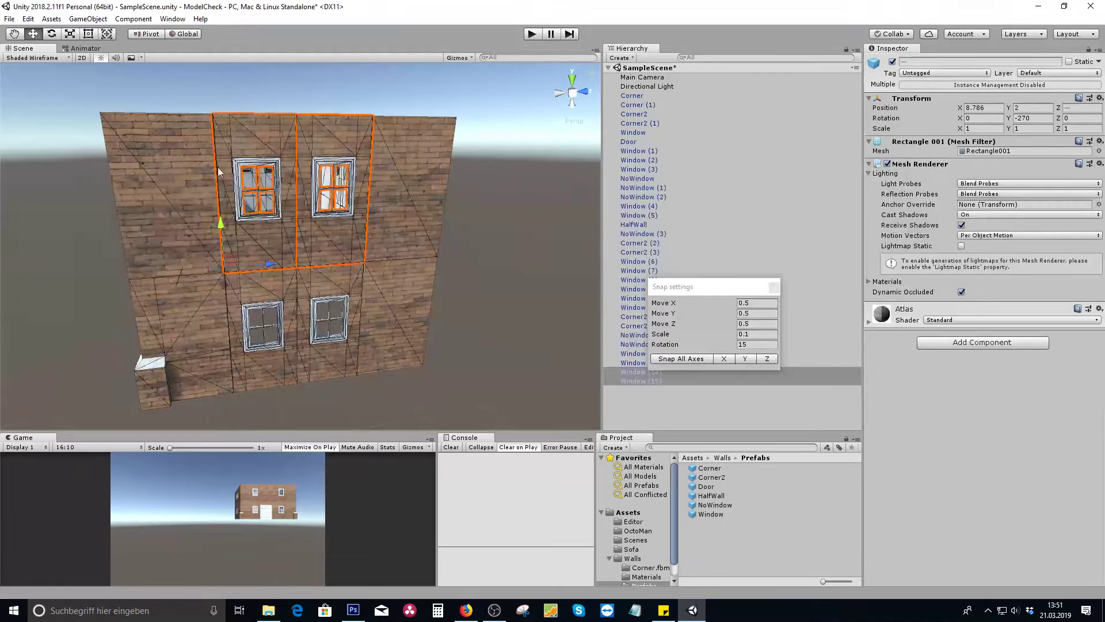
scroll(206, 169, "down", 1)
scroll(208, 164, "down", 3)
left_click_drag(209, 164, 468, 177, "alt")
left_click(549, 182)
middle_click_drag(550, 182, 521, 184)
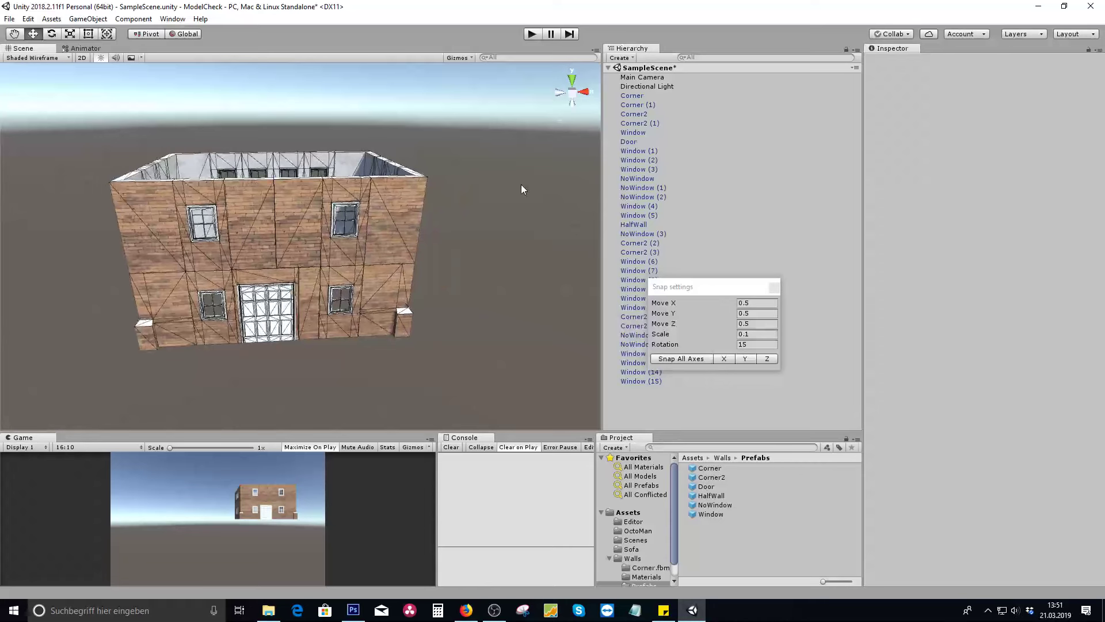
Step: Switch the scene view's shading mode to Shaded
left_click(44, 58)
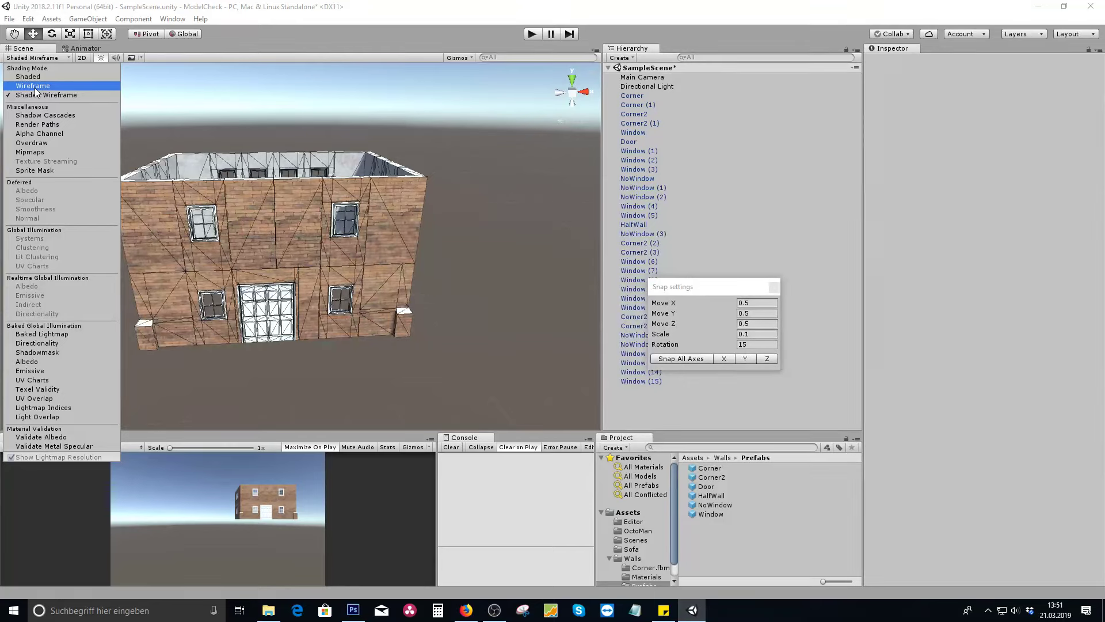
left_click(34, 87)
left_click(39, 77)
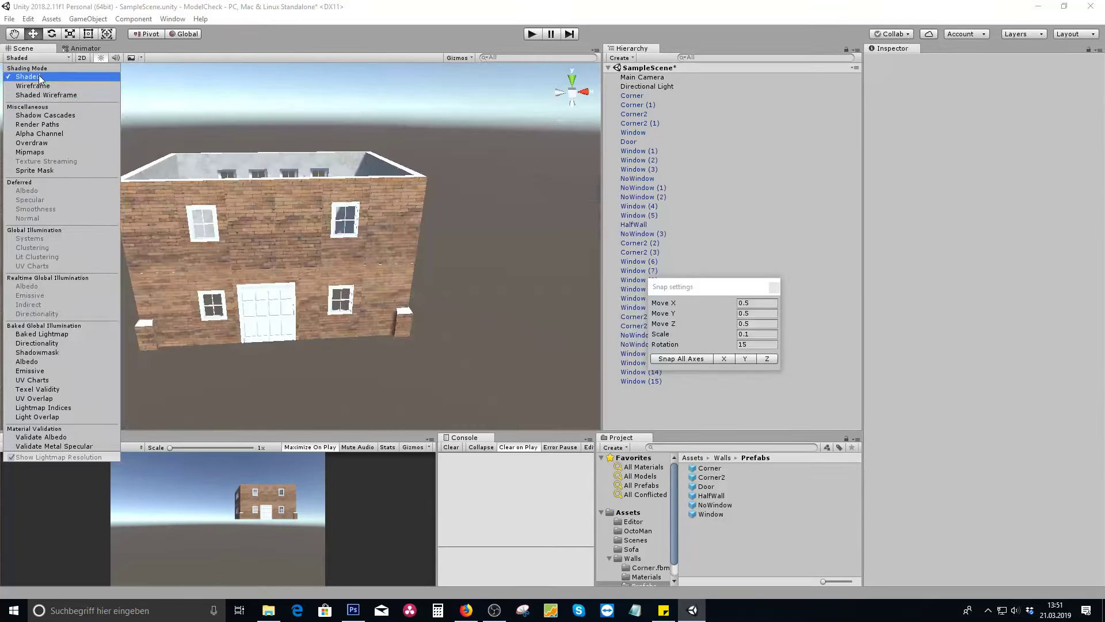
left_click_drag(170, 125, 287, 124, "alt")
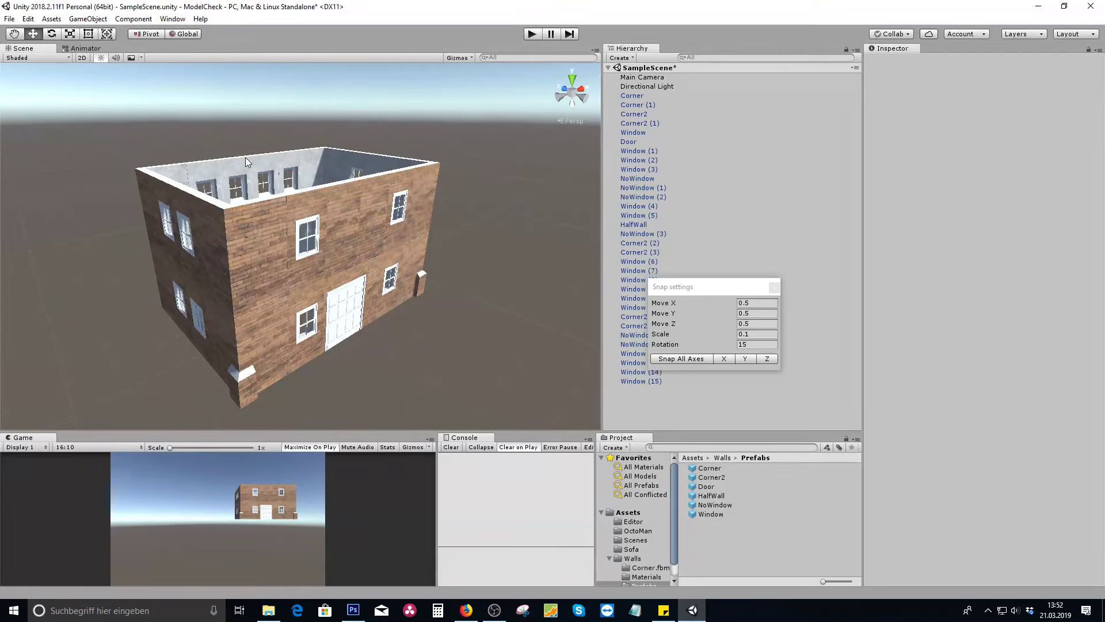
mouse_move(245, 157)
right_mouse_down("alt")
mouse_move(230, 154)
mouse_move(248, 172)
right_mouse_up("alt")
left_click_drag(247, 172, 483, 215, "alt")
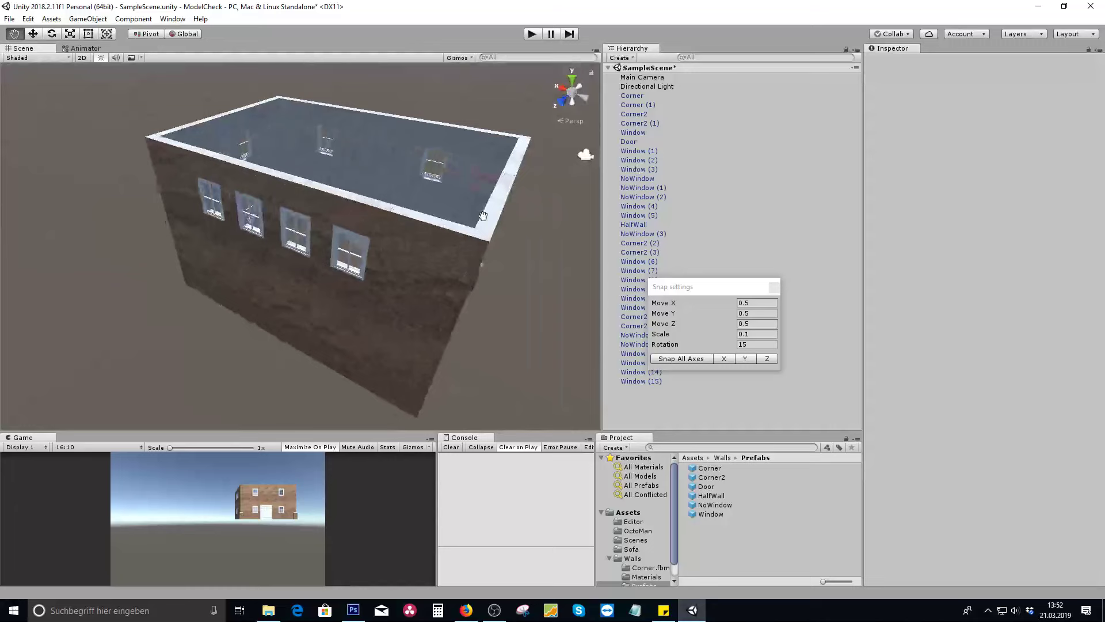
Step: Vertex-snap the upper rear corner Corner2 (3) to the edge of the adjoining rear window wall
scroll(482, 216, "up", 10)
left_click(336, 191)
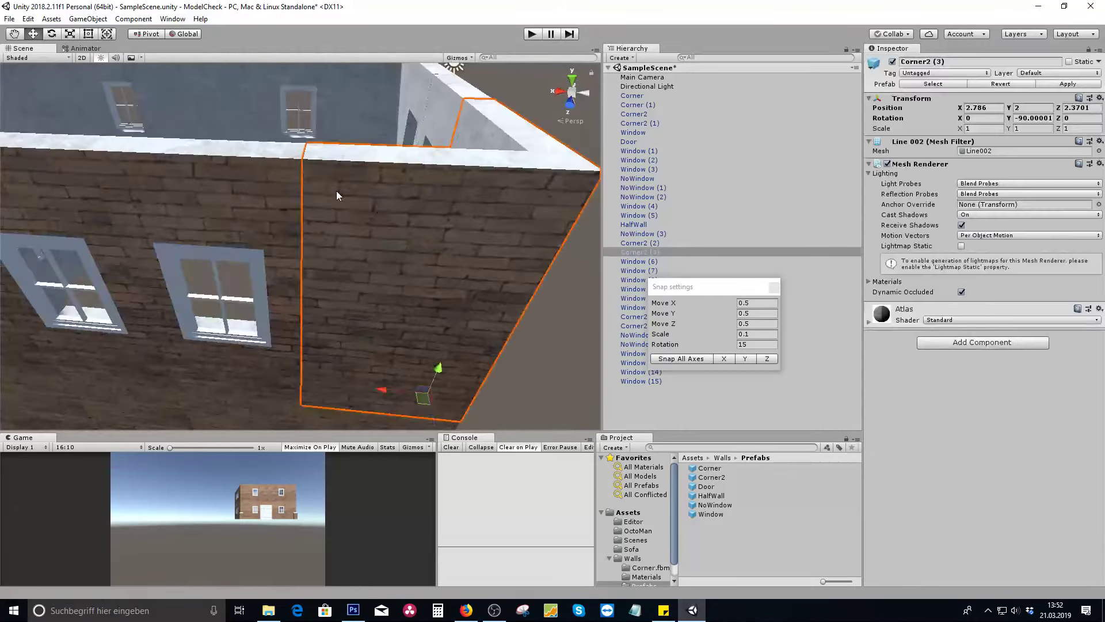
scroll(328, 186, "down", 3)
left_click_drag(328, 186, 367, 278, "alt")
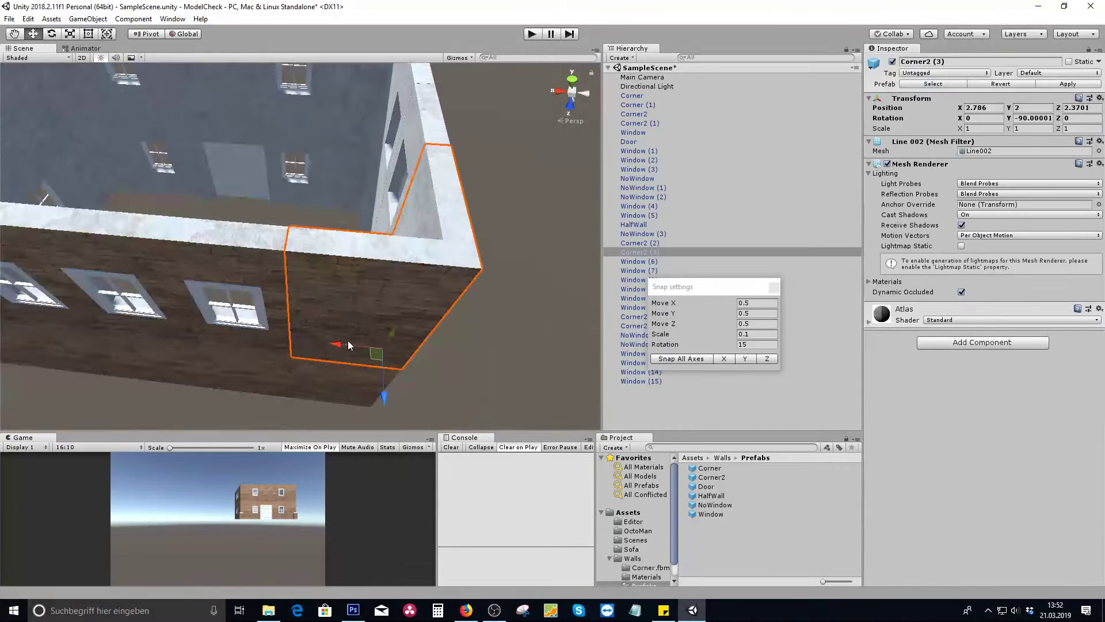
left_click_drag(348, 341, 377, 344)
key("v")
left_click_drag(345, 234, 296, 233)
left_click(497, 288)
Step: Vertex-snap the opposite upper rear corner, Corner2 (2), to the edge of its neighbouring window wall
scroll(488, 292, "down", 2)
left_click_drag(488, 292, 253, 287, "alt")
middle_click_drag(253, 288, 248, 351)
left_click_drag(397, 340, 164, 302, "alt")
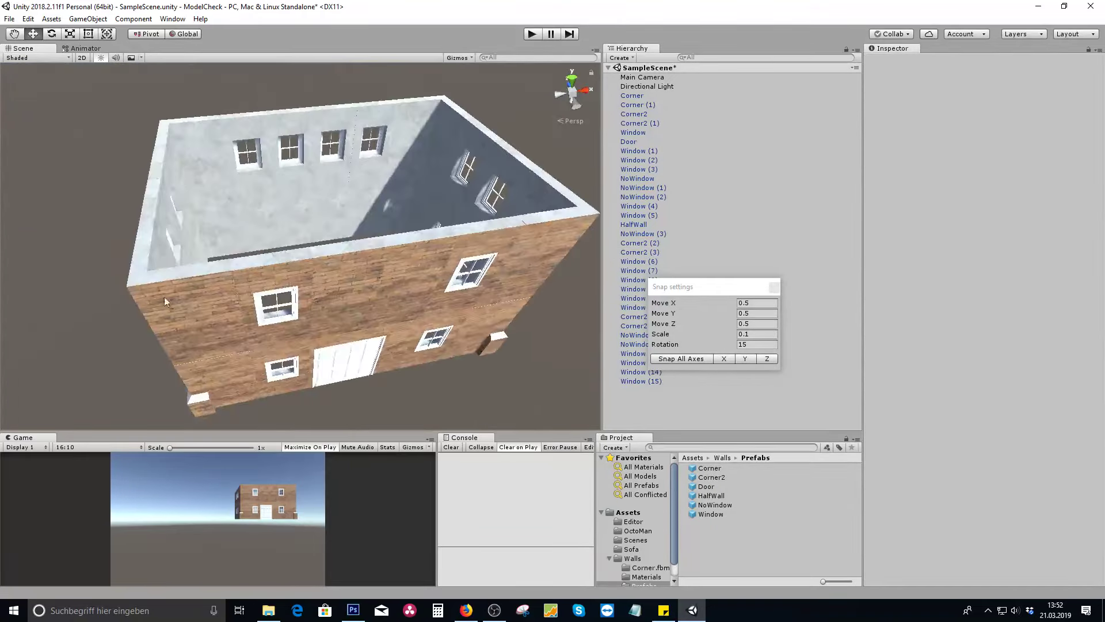
left_click_drag(158, 88, 307, 184, "alt")
scroll(307, 184, "up", 8)
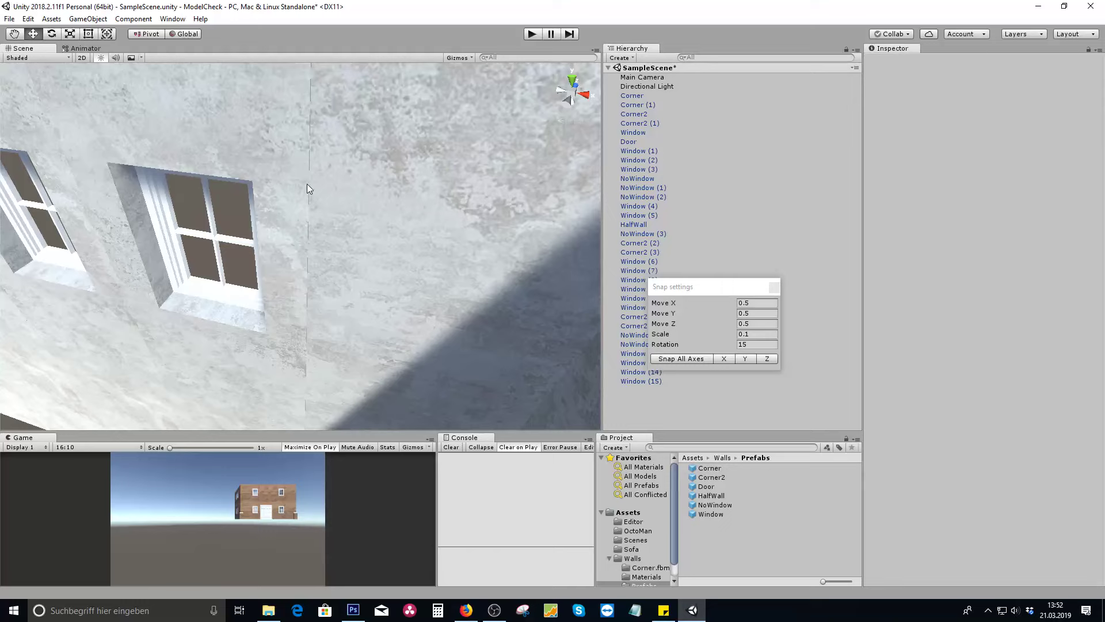
left_click(361, 150)
scroll(360, 150, "down", 5)
scroll(336, 173, "up", 2)
middle_click_drag(358, 355, 362, 344)
left_click_drag(398, 419, 405, 420)
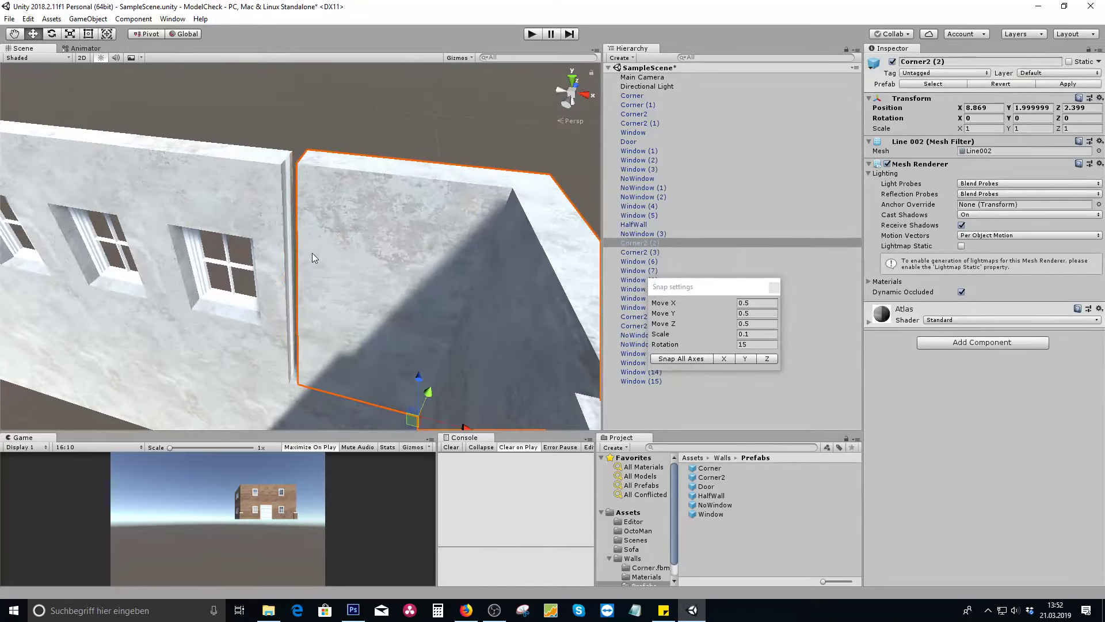
key("v")
left_click_drag(306, 150, 392, 168)
left_click(360, 109)
Step: Align Window (13) in the upper rear wall with its neighbouring window using vertex snapping
left_click_drag(52, 265, 113, 279, "alt")
scroll(113, 278, "up", 4)
middle_click_drag(113, 279, 236, 245)
left_click(195, 288)
left_click_drag(101, 273, 216, 273, "alt")
key("v")
scroll(217, 273, "down", 3)
left_click(195, 261)
middle_click_drag(230, 305, 242, 246)
left_click(184, 262)
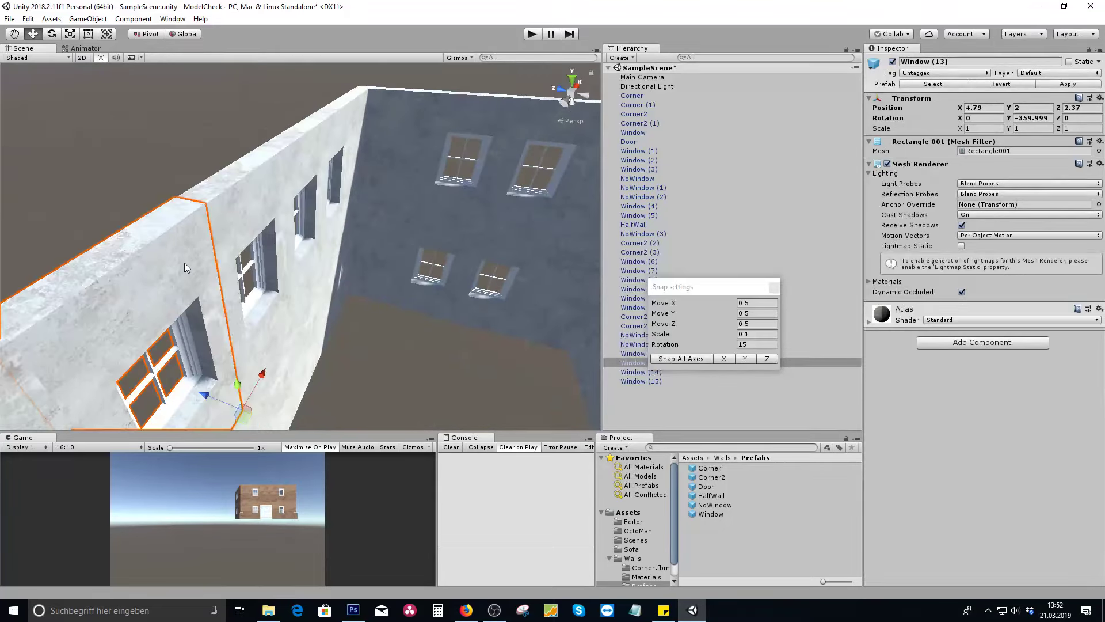
key("v")
Step: Vertex-snap further upper wall pieces to the edges of their neighbours
left_click_drag(207, 203, 403, 207, "alt")
left_click(322, 230)
key("v")
left_click_drag(271, 186, 263, 188)
left_click(451, 126)
key("v")
left_click_drag(439, 125, 384, 192)
Step: Examine the joints between the upper front corner Corner2 (5) and the walls beside and below it
left_click(385, 192)
scroll(202, 247, "up", 2)
middle_click_drag(202, 247, 237, 222)
left_click(226, 257)
scroll(242, 223, "down", 2)
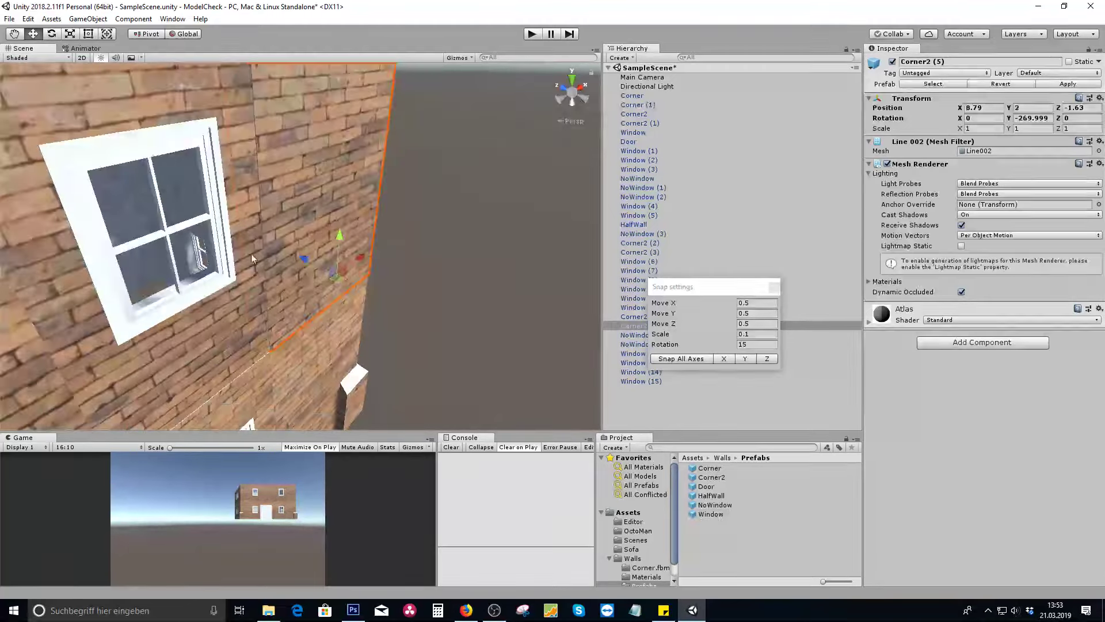
left_click(389, 251)
scroll(374, 242, "up", 5)
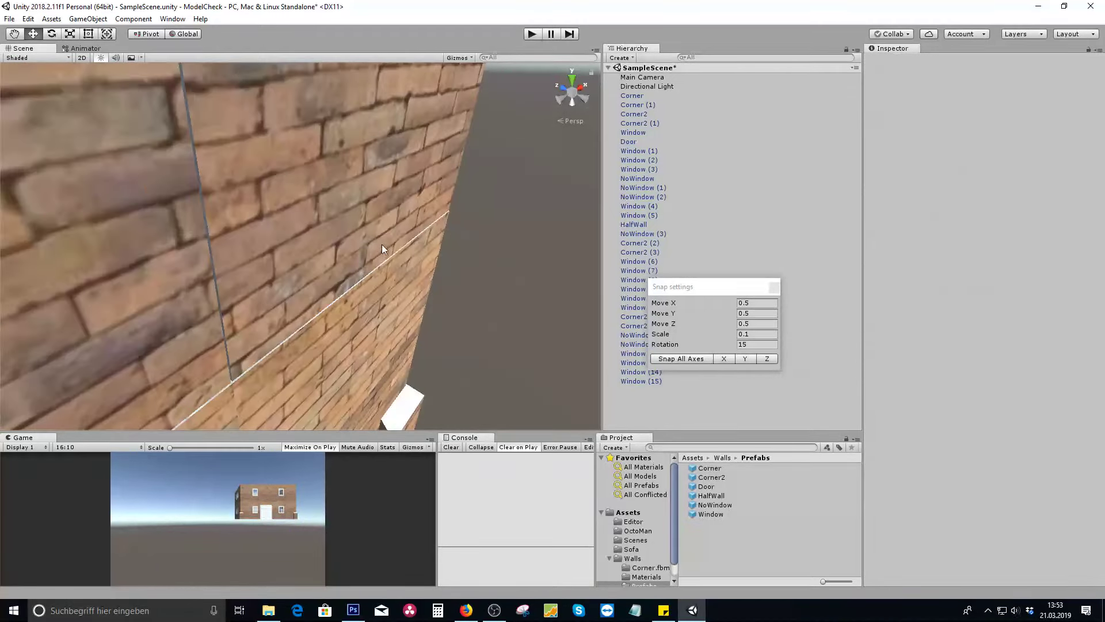
left_click(382, 246)
left_click(492, 203)
left_click(447, 193)
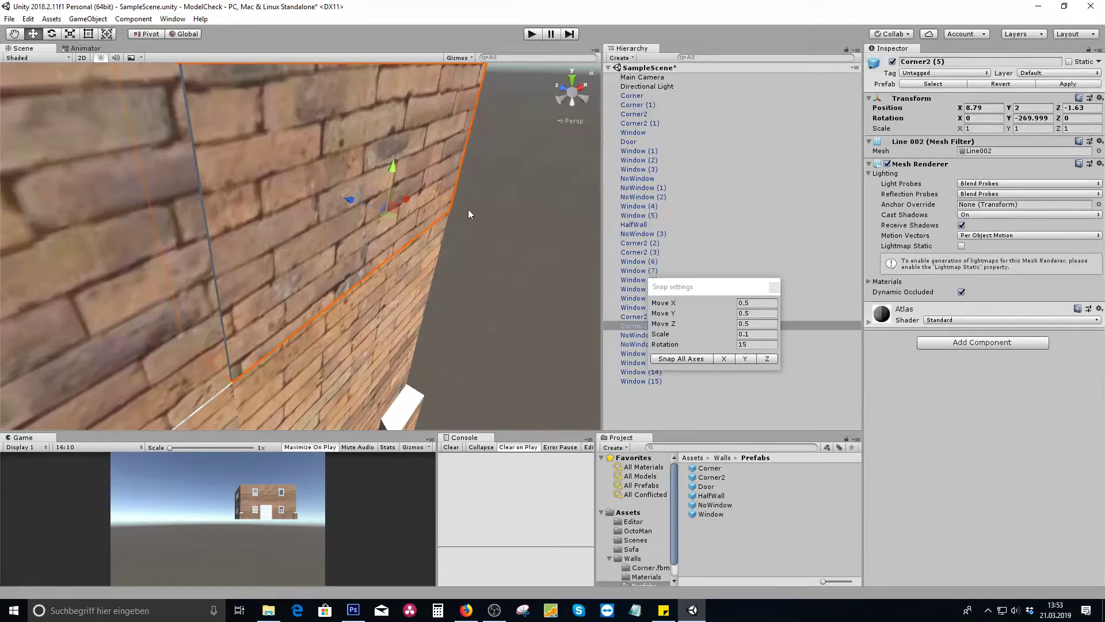
Step: Vertex-snap the lower outer corner of Corner2 (5) onto the ground-floor corner beneath it
left_click_drag(452, 210, 123, 236, "alt")
scroll(472, 224, "up", 2)
scroll(472, 223, "down", 2)
middle_click_drag(124, 236, 186, 269)
scroll(179, 334, "up", 2)
middle_click_drag(178, 333, 267, 246)
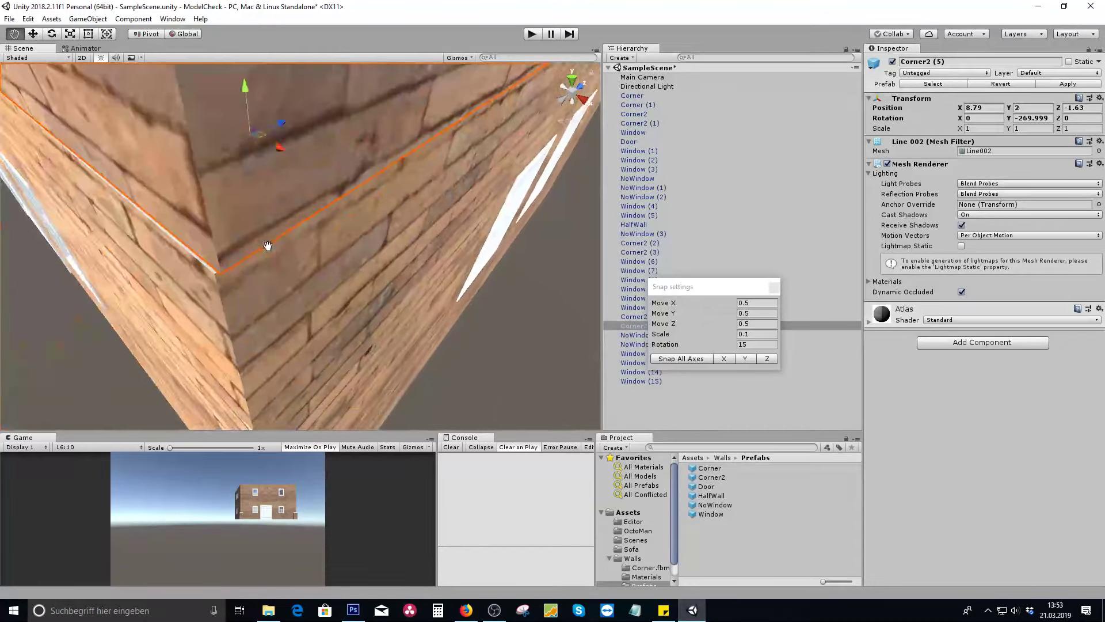
key("v")
left_click_drag(224, 272, 216, 271)
Step: Select the upper side window Window (14) and examine its joints with the ground-floor wall below
scroll(216, 271, "down", 4)
left_click_drag(451, 203, 388, 225, "alt")
left_click(444, 182)
middle_click_drag(467, 172, 401, 198)
scroll(367, 350, "up", 4)
middle_click_drag(368, 350, 285, 325)
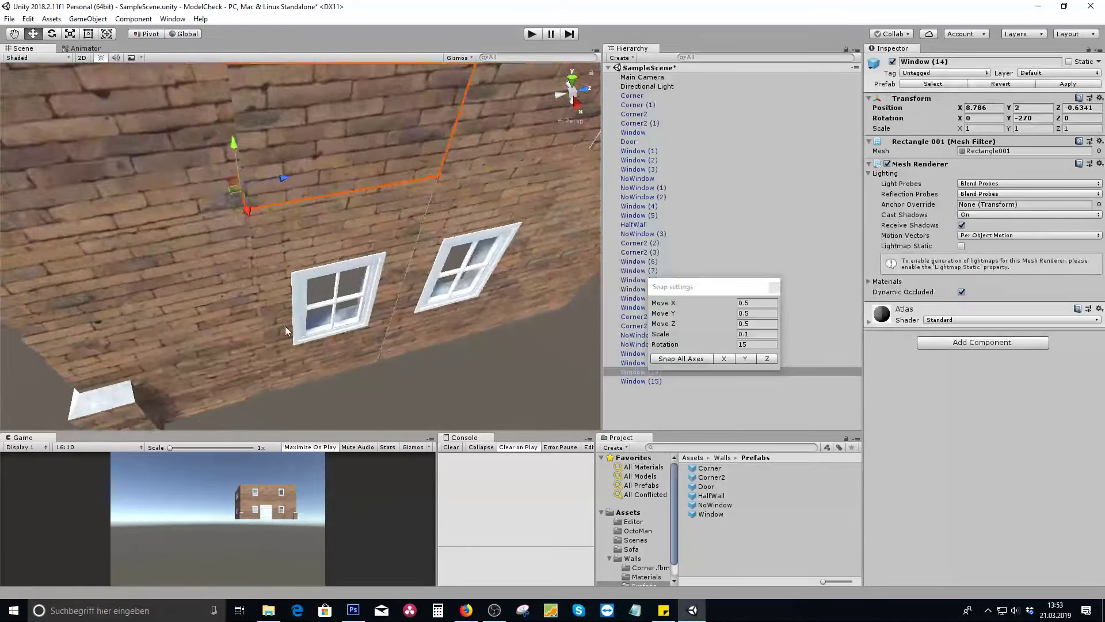
scroll(360, 343, "up", 4)
middle_click_drag(360, 343, 353, 285)
Step: Vertex-snap the lower corners of the ground-floor side wall Window (2) and the window wall beside it to their neighbours
left_click(299, 371)
middle_click_drag(300, 372, 339, 311)
scroll(348, 358, "up", 5)
scroll(347, 358, "down", 5)
scroll(332, 351, "up", 4)
left_click(332, 352)
middle_click_drag(331, 352, 360, 311)
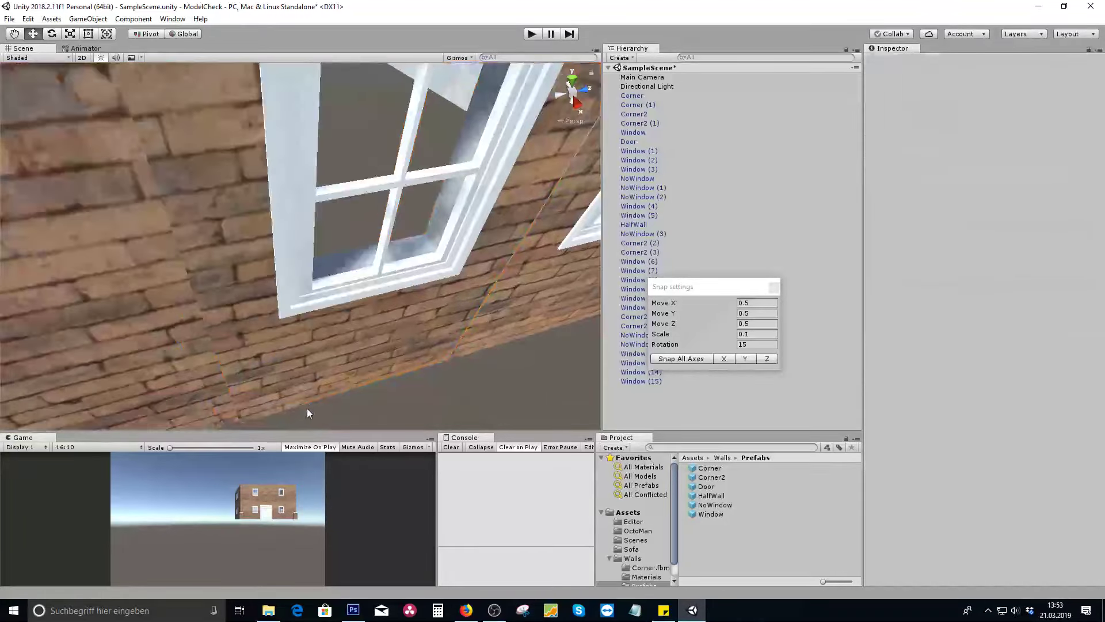
middle_click_drag(306, 409, 327, 320)
left_click(327, 321)
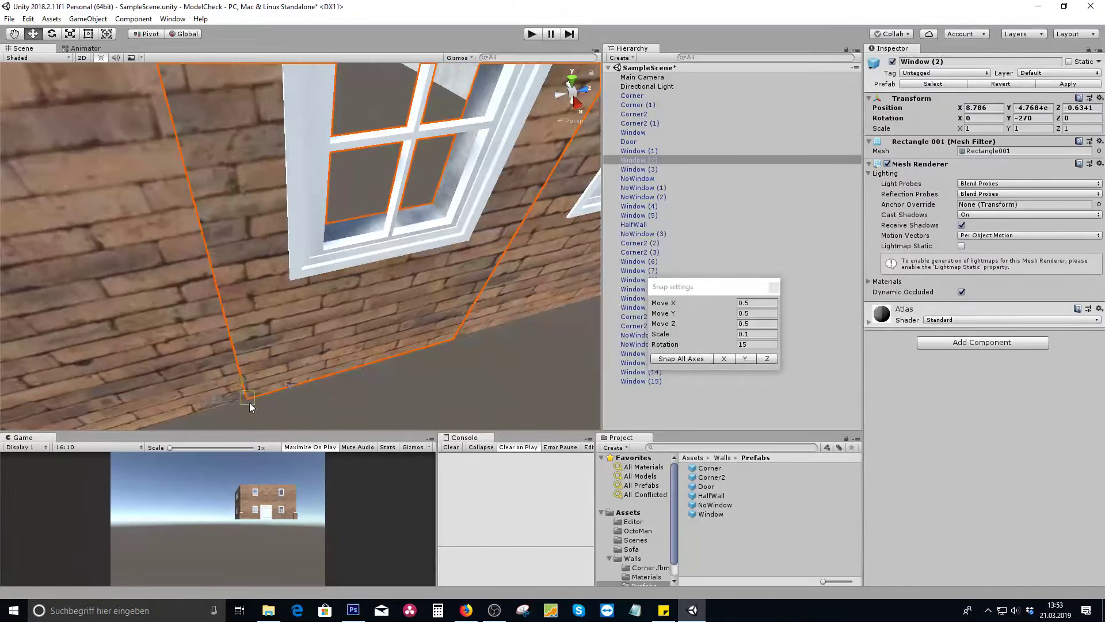
left_click(479, 311)
key("v")
left_click_drag(450, 340, 454, 342)
Step: Vertex-snap the ground-floor corner piece Corner2 onto the lower corner of the adjoining window wall
scroll(454, 342, "down", 5)
middle_click_drag(502, 305, 302, 341)
scroll(301, 340, "up", 3)
left_click(437, 298)
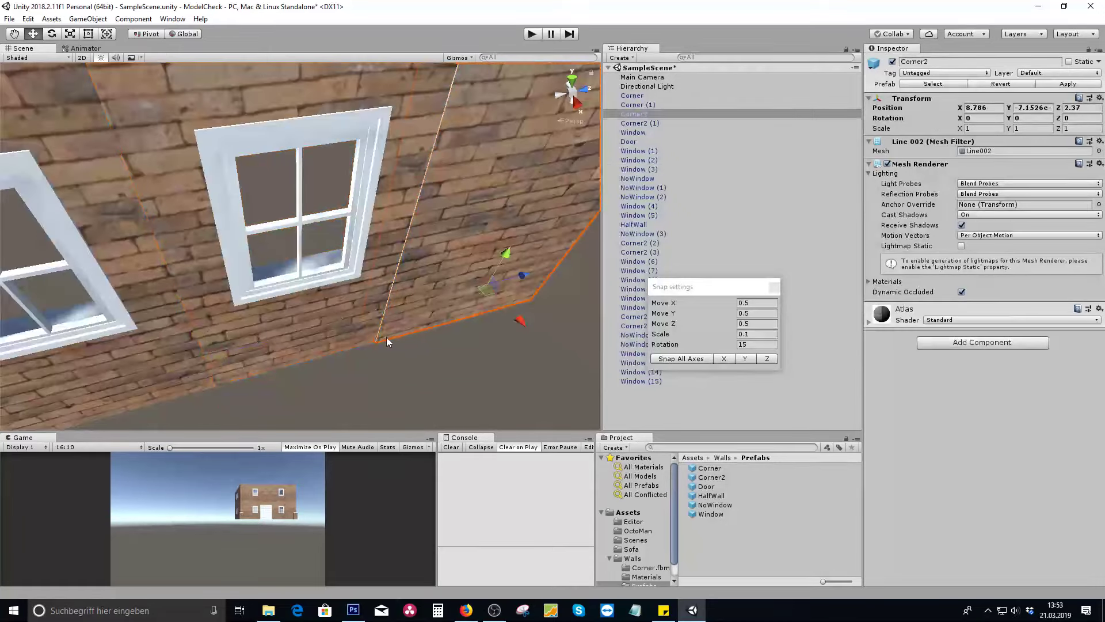
key("v")
scroll(377, 341, "down", 4)
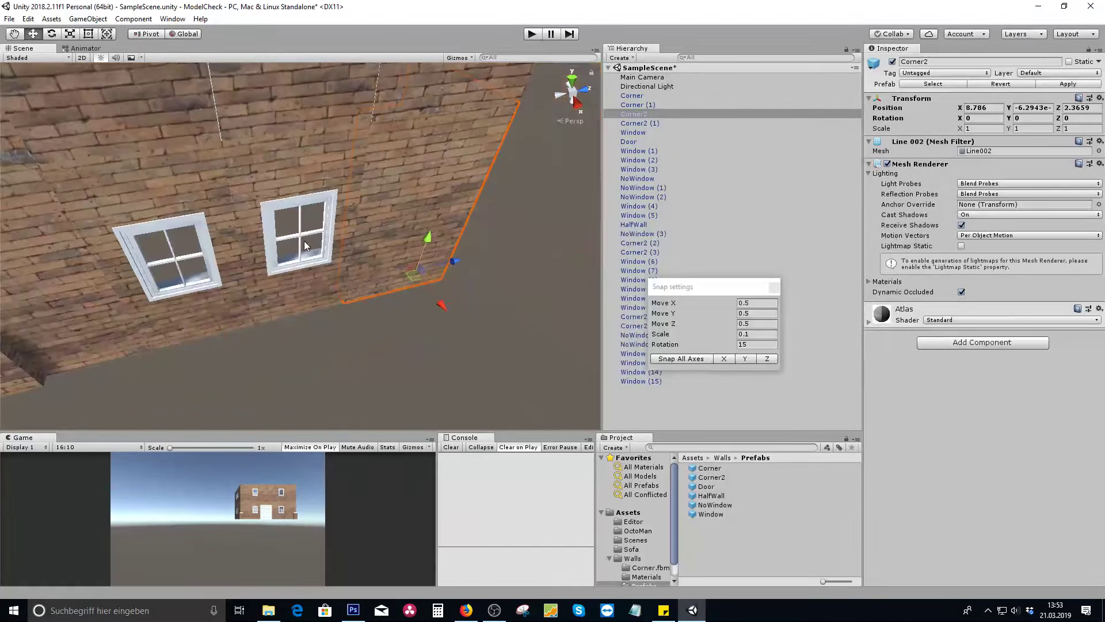
Step: Vertex-snap the upper side wall Window (15) onto the lower corner of its window neighbour
middle_click_drag(304, 241, 425, 297)
left_click(287, 214)
middle_click_drag(287, 217, 300, 268)
left_click(442, 253)
key("v")
left_click_drag(397, 272, 396, 271)
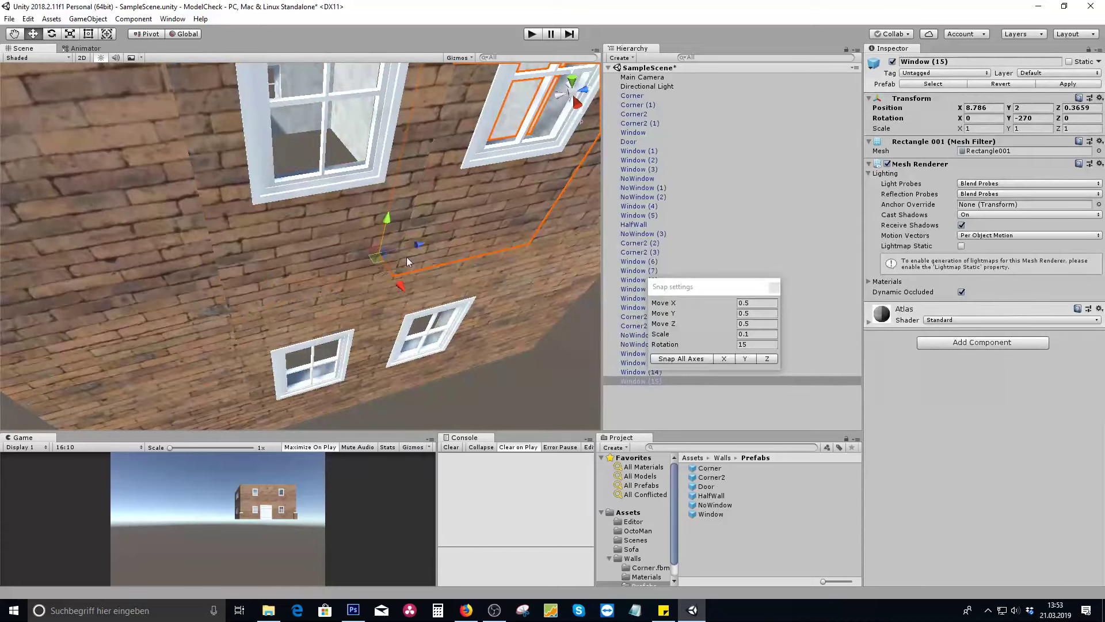
Step: Vertex-snap the upper corner piece Corner2 (2) onto the lower corner of Window (15)
middle_click_drag(406, 256, 239, 292)
left_click(381, 260)
key("v")
left_click_drag(347, 294, 343, 292)
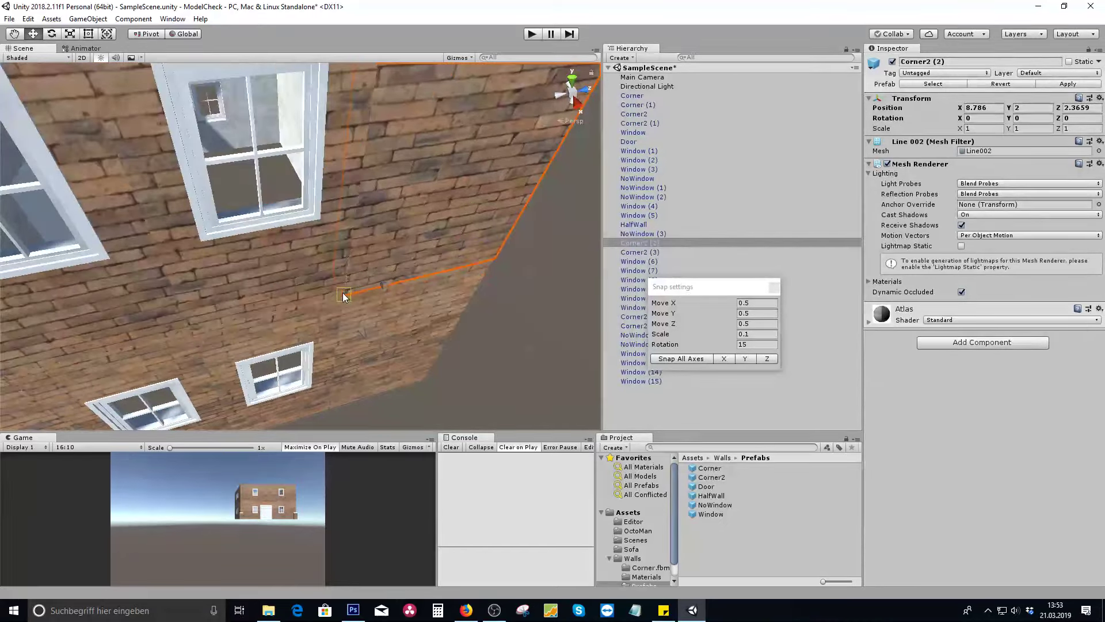
Step: Vertex-snap the ground-floor rear wall NoWindow onto the lower corner of the adjoining corner piece
scroll(344, 293, "down", 3)
middle_click_drag(341, 205, 347, 273)
left_click_drag(415, 276, 197, 318, "alt")
left_click_drag(460, 271, 276, 271, "alt")
middle_click_drag(461, 314, 305, 265)
scroll(296, 361, "up", 3)
middle_click_drag(303, 354, 346, 230)
scroll(343, 349, "up", 3)
left_click(316, 363)
middle_click_drag(317, 364, 318, 323)
scroll(316, 331, "up", 3)
middle_click_drag(309, 410, 329, 394)
left_click(329, 422)
left_click(300, 385)
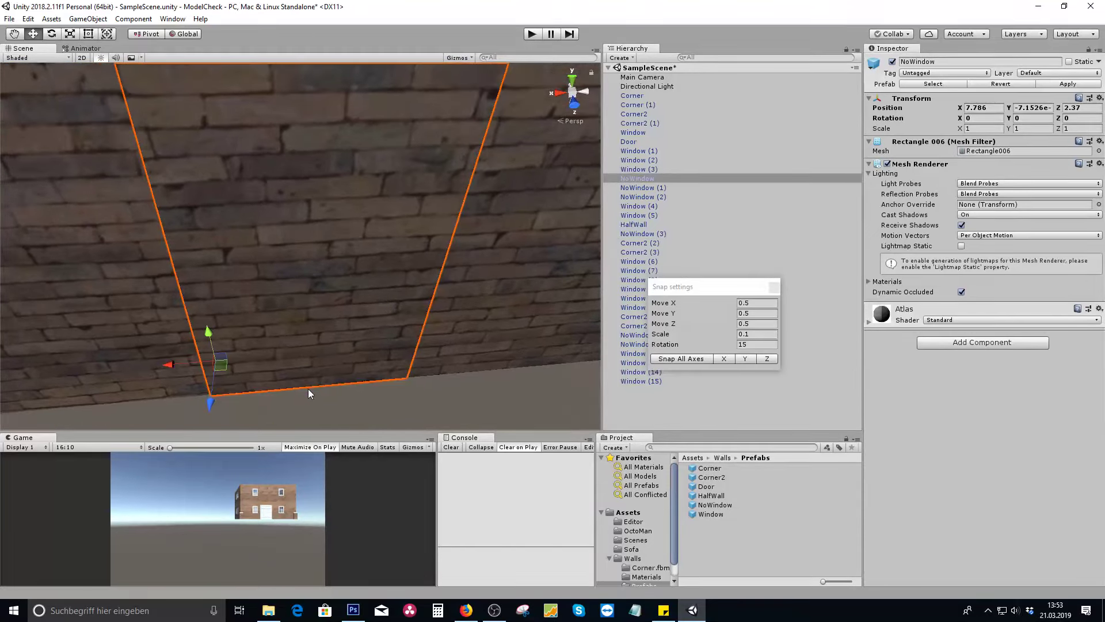
key("v")
middle_click_drag(209, 393, 280, 368)
Step: Vertex-snap the ground-floor rear walls NoWindow (3), NoWindow (1) and NoWindow (2) edge to edge along the row
left_click(403, 356)
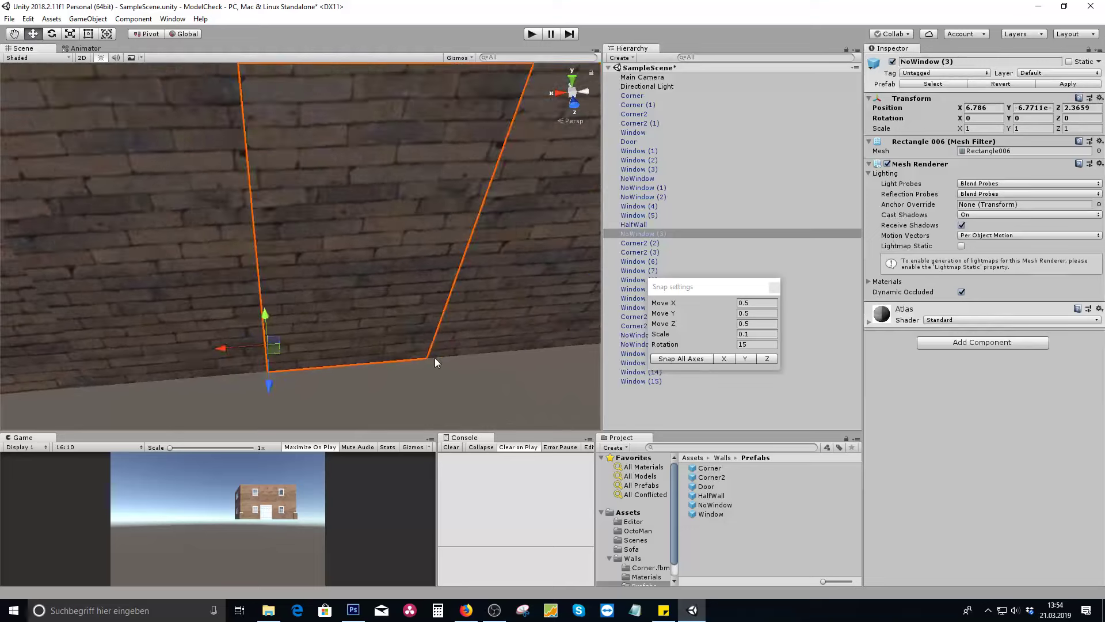
left_click(439, 355)
key("v")
middle_click_drag(464, 348, 322, 370)
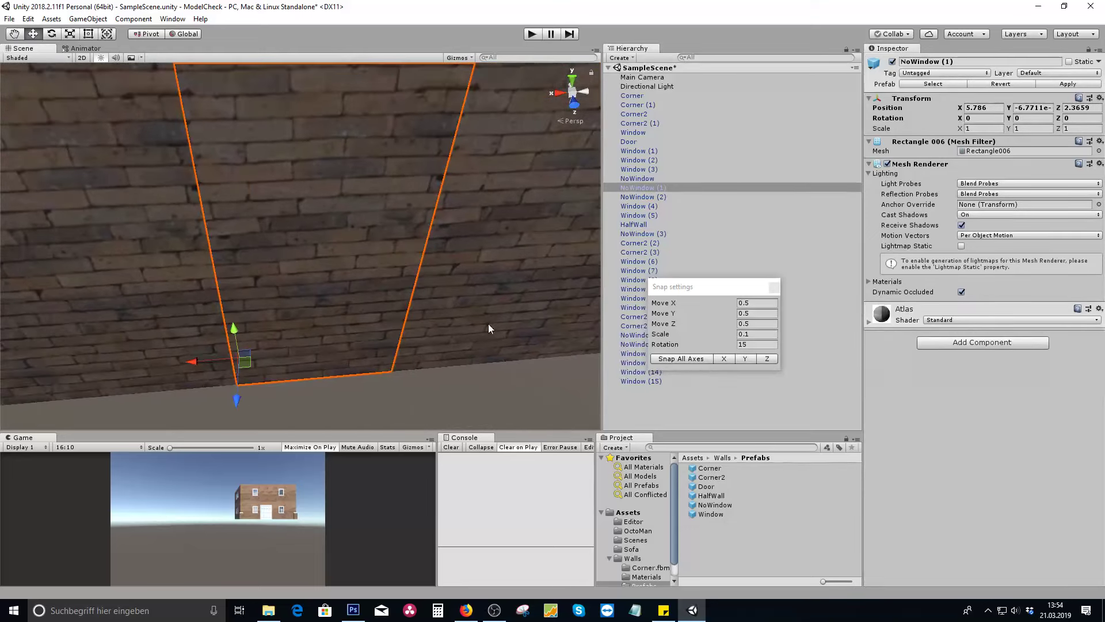
left_click(442, 343)
key("v")
middle_click_drag(447, 334, 283, 356)
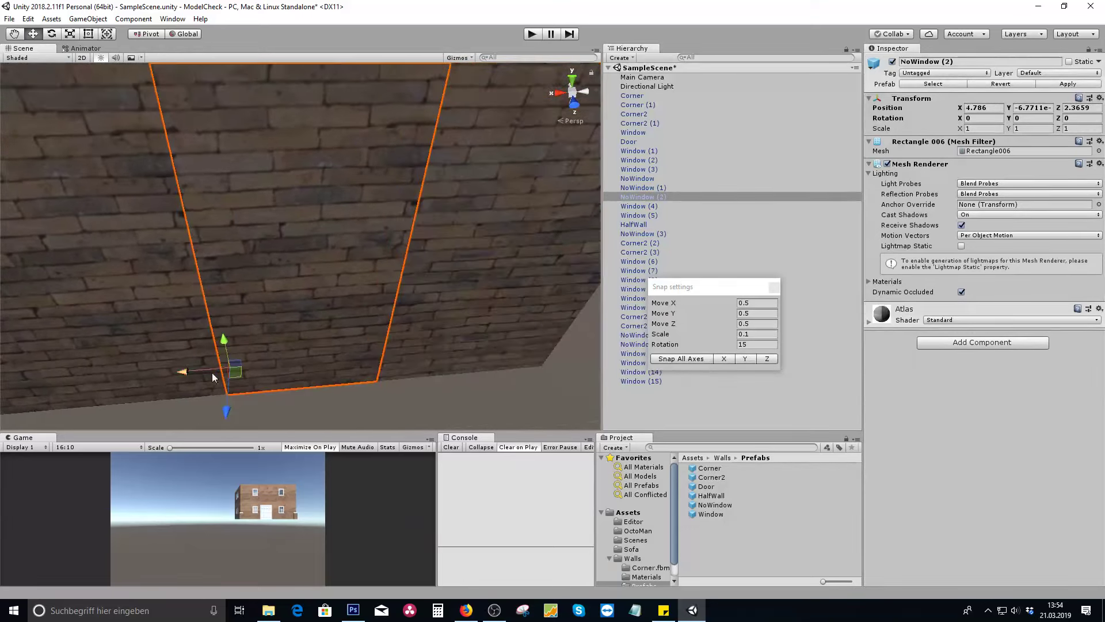
left_click(410, 357)
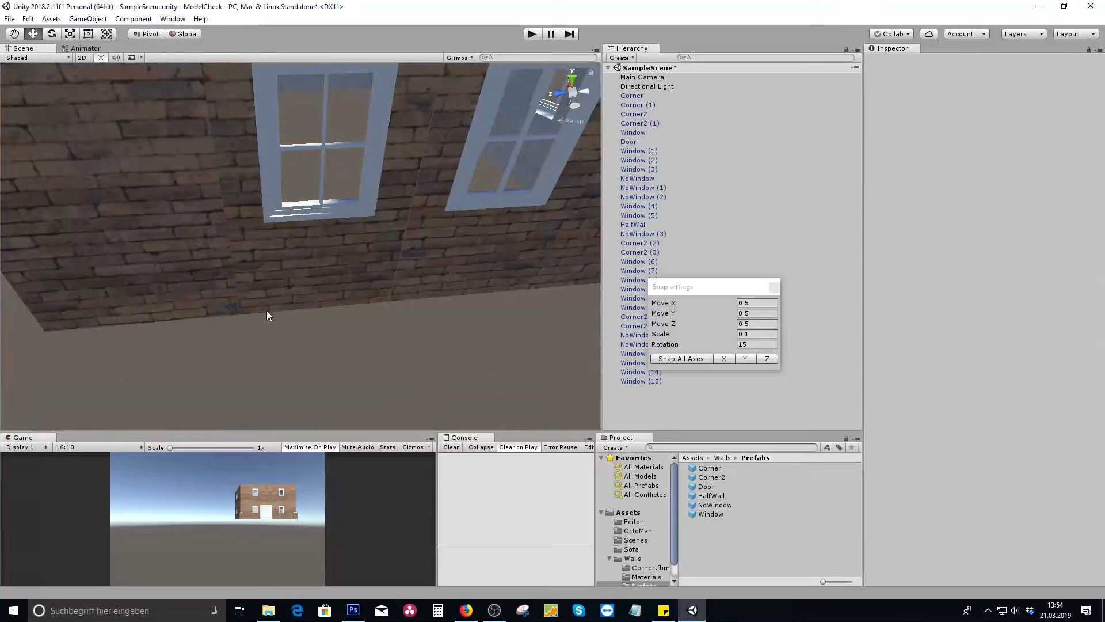
Step: Vertex-snap the ground-floor side walls Window (5) and Window (4) and the adjoining corner piece at their lower corners
left_click(265, 310)
key("v")
left_click_drag(239, 315, 240, 315)
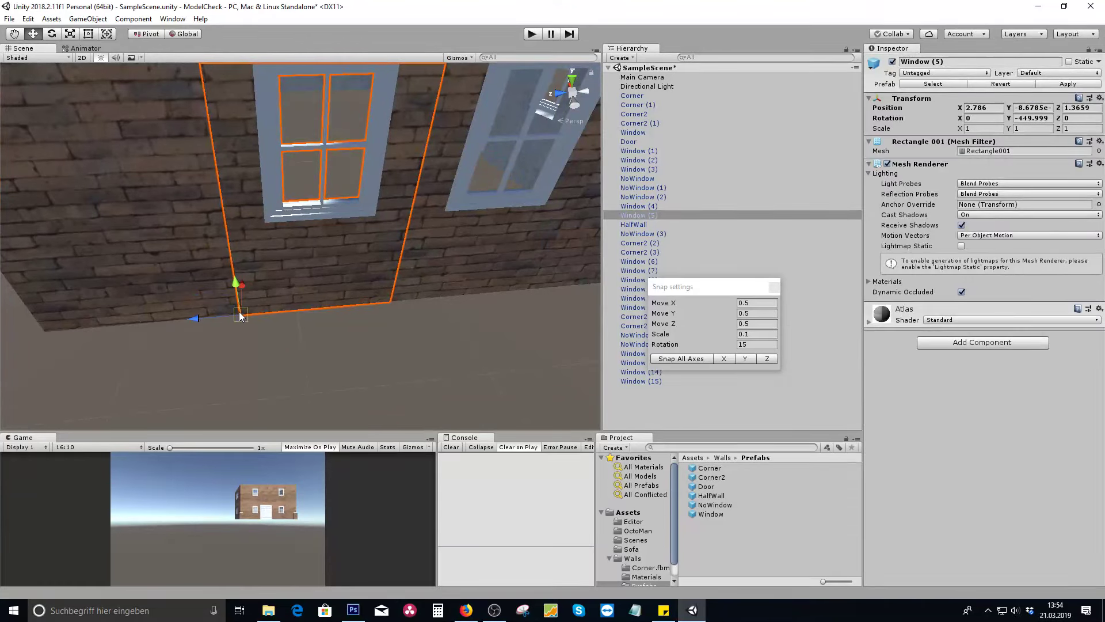
left_click(390, 303)
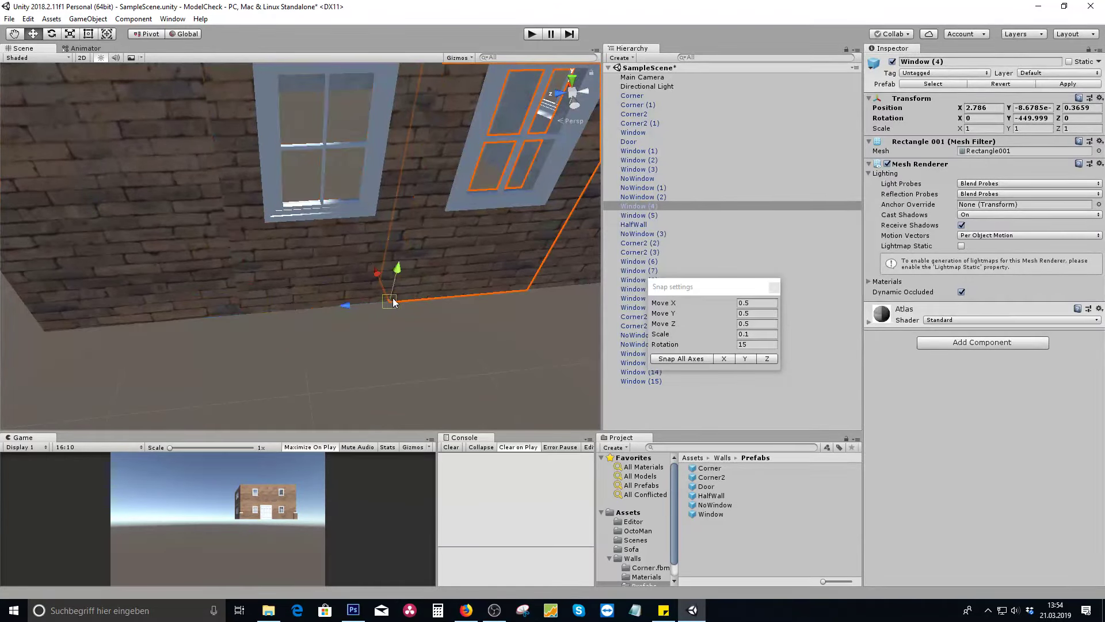
middle_click_drag(397, 290, 242, 316)
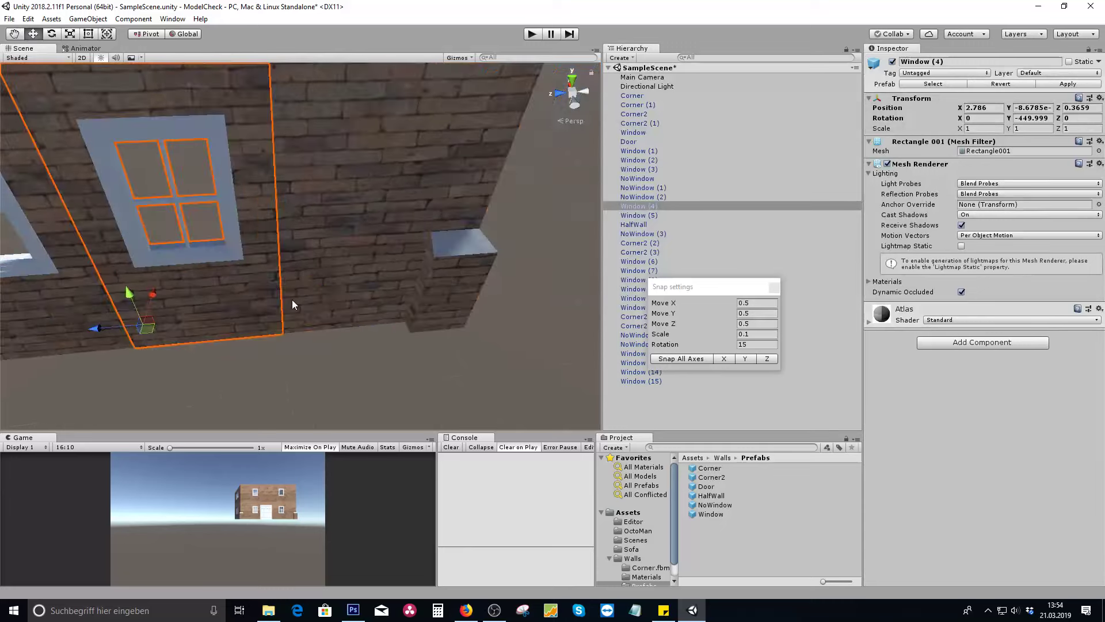
left_click(292, 300)
key("v")
left_click_drag(288, 330, 378, 239)
Step: Vertex-snap the upper-floor pieces along the side wall beside Corner2 (4) to their neighbours' lower corners
left_click(331, 237)
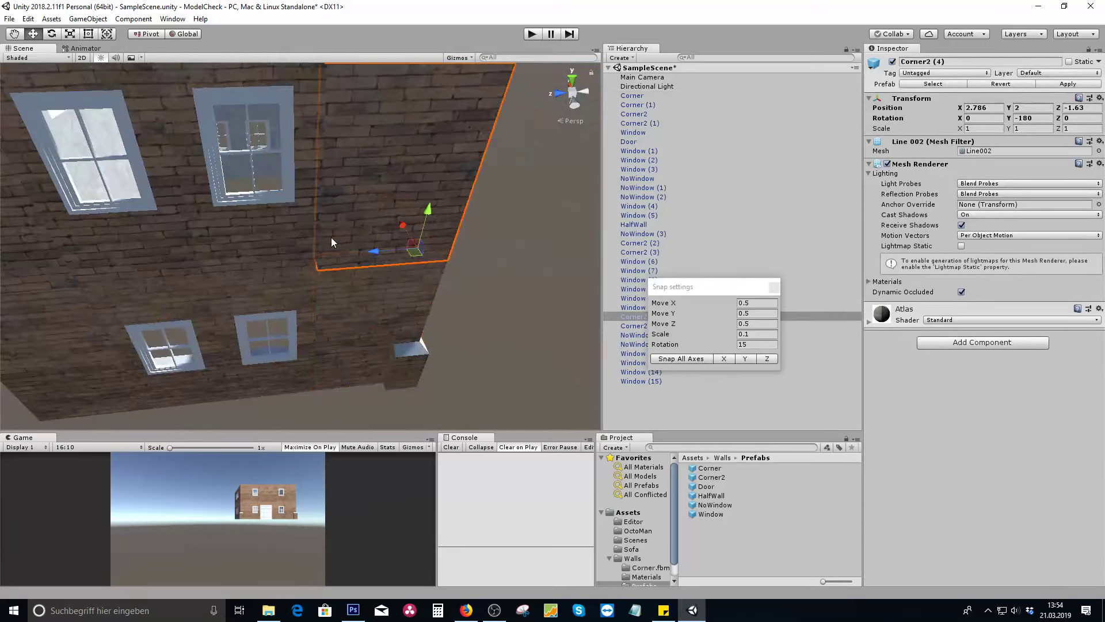
scroll(341, 273, "up", 2)
left_click_drag(331, 280, 299, 282, "alt")
left_click(298, 283)
key("v")
left_click_drag(206, 303, 345, 277)
left_click(345, 277)
key("v")
left_click_drag(233, 288, 240, 288)
middle_click_drag(240, 288, 373, 292)
left_click(277, 312)
key("v")
left_click_drag(250, 329, 445, 285)
Step: Vertex-snap the upper rear wall Window (13) to its neighbour's lower corner, undoing the misplaced first attempt
scroll(255, 329, "down", 5)
scroll(274, 172, "up", 3)
middle_click_drag(281, 190, 326, 271)
scroll(363, 275, "up", 3)
left_click(389, 258)
left_click_drag(426, 282, 489, 299, "alt")
key("v")
left_click_drag(441, 265, 443, 267)
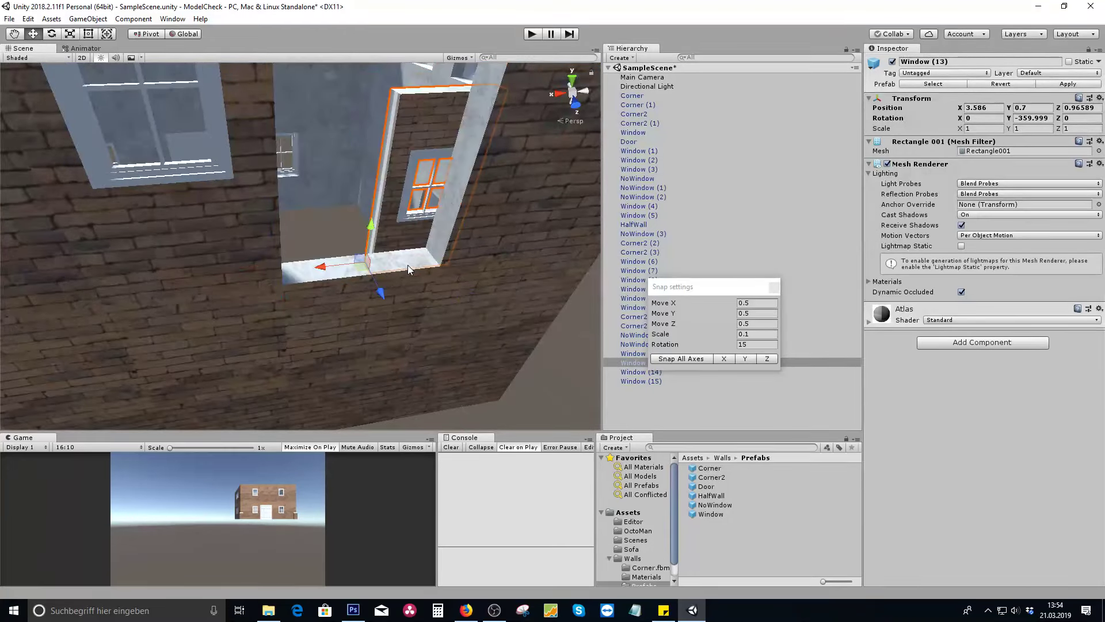
key("ctrl+z")
key("v")
left_click_drag(282, 287, 284, 288)
key("v")
mouse_move(440, 266)
left_mouse_down()
mouse_move(430, 268)
mouse_move(440, 269)
left_mouse_up()
Step: Vertex-snap the next upper rear wall pieces along the row to the lower corners of their neighbours
middle_click_drag(336, 269, 420, 270)
left_click(339, 267)
key("v")
left_click_drag(352, 281, 354, 282)
middle_click_drag(187, 283, 285, 292)
left_click(254, 300)
key("v")
left_click_drag(293, 305, 296, 313)
Step: Vertex-snap the upper rear wall Window (8) and the adjoining corner piece Corner2 (2) at their lower corners
middle_click_drag(296, 313, 363, 273)
left_click(272, 296)
key("v")
left_click_drag(272, 296, 310, 312)
middle_click_drag(309, 312, 235, 310)
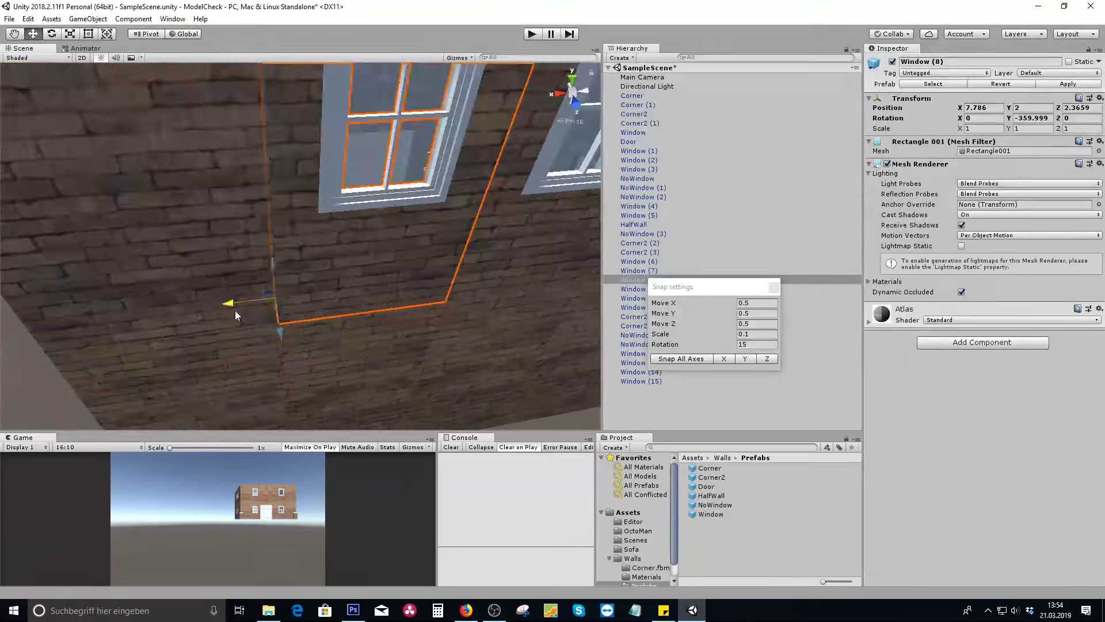
left_click(215, 307)
key("v")
left_click_drag(271, 329, 273, 325)
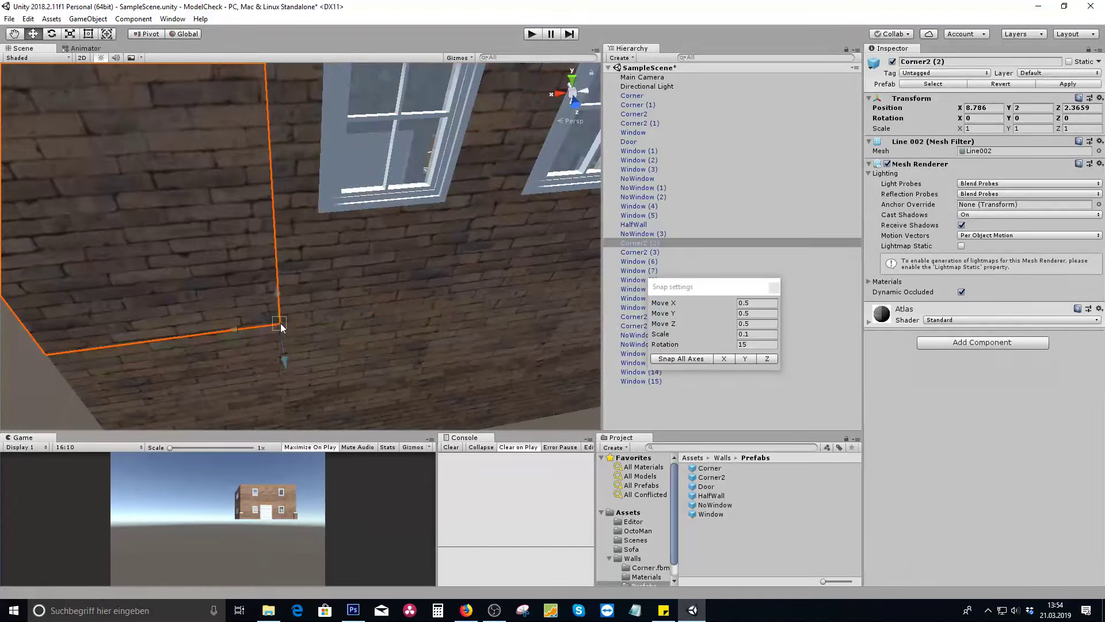
Step: Vertex-snap the upper side walls Window (15) and Window (14) to the lower corners of the pieces beside them
scroll(258, 311, "down", 4)
left_click_drag(179, 293, 297, 279, "alt")
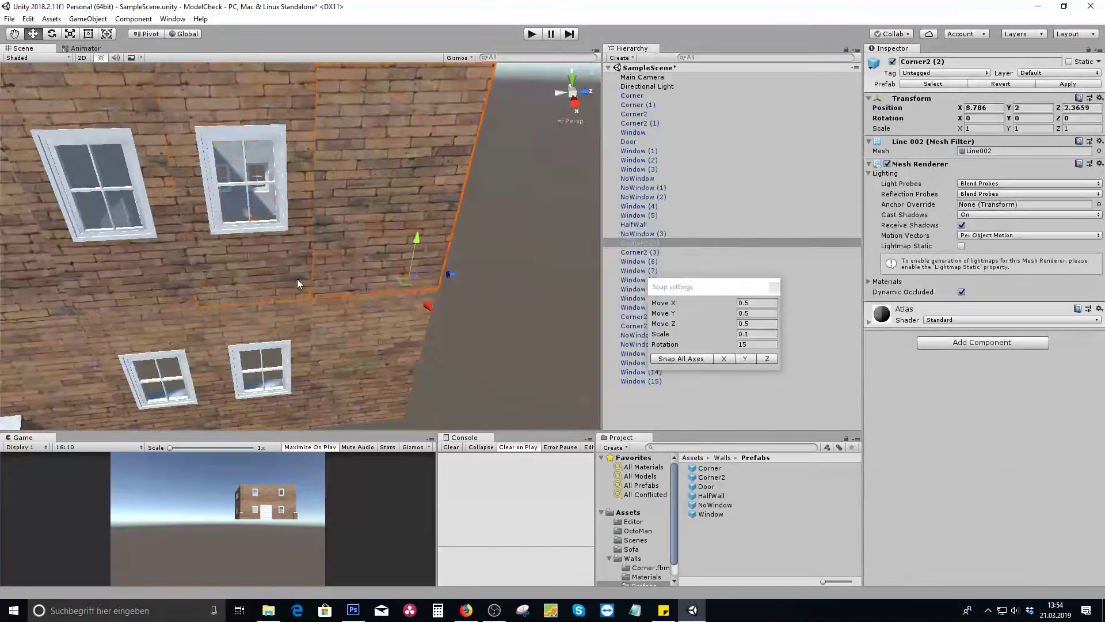
left_click(297, 279)
scroll(500, 316, "up", 3)
key("v")
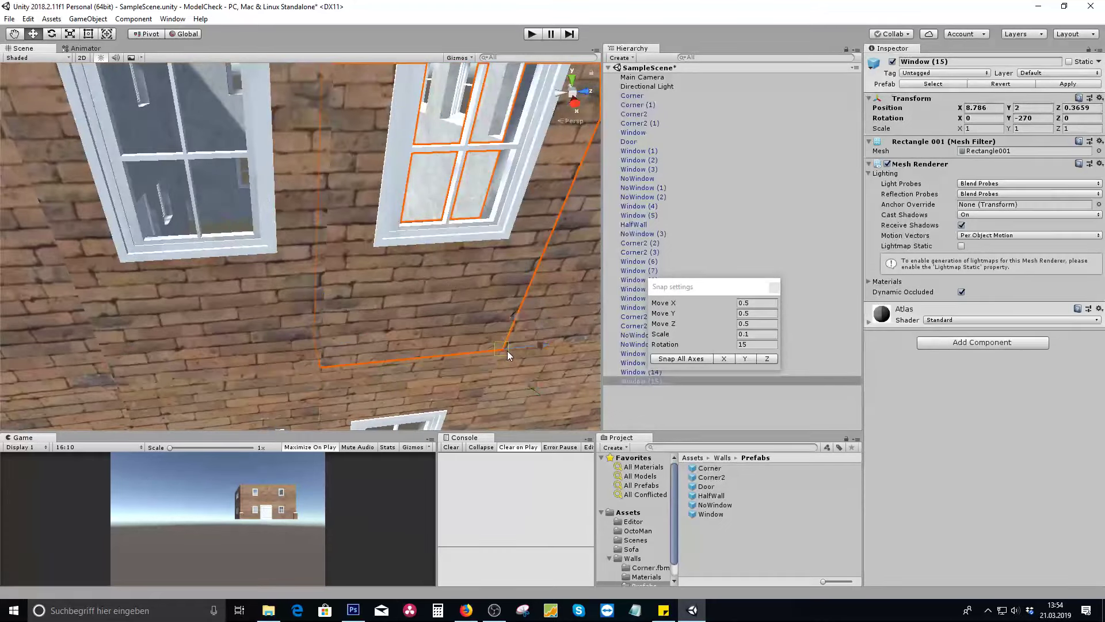
left_click(272, 356)
middle_click_drag(271, 357, 387, 313)
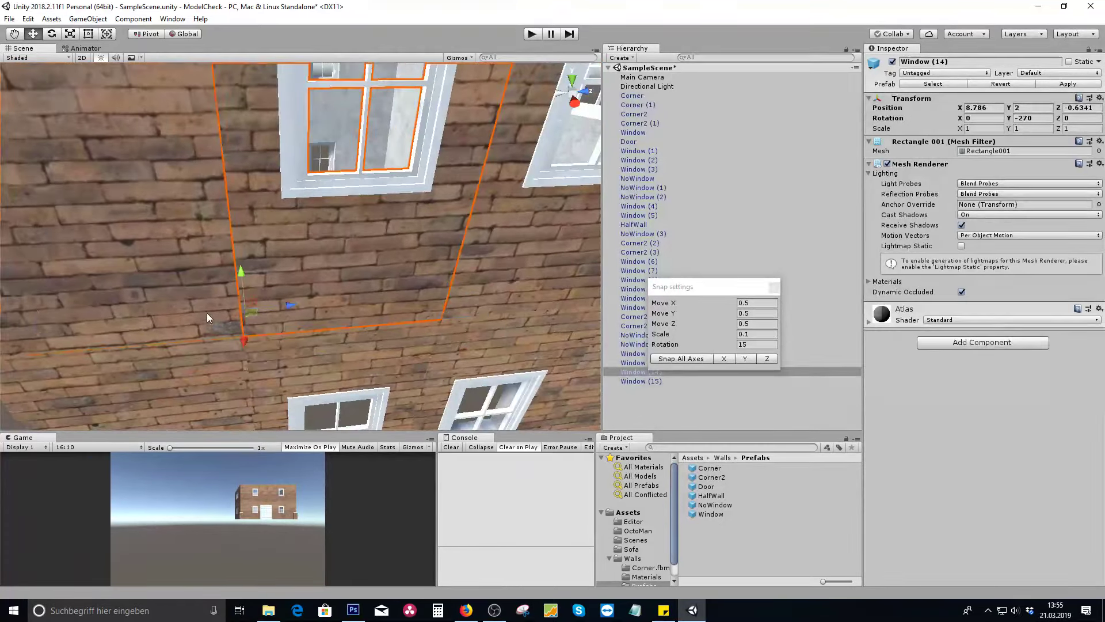
left_click(244, 335)
Step: Vertex-snap the upper front wall pieces, including Window (7), NoWindow (5) and Corner2 (4), at their lower corners
left_click_drag(244, 335, 431, 284, "alt")
left_click(293, 273)
scroll(345, 268, "up", 2)
key("v")
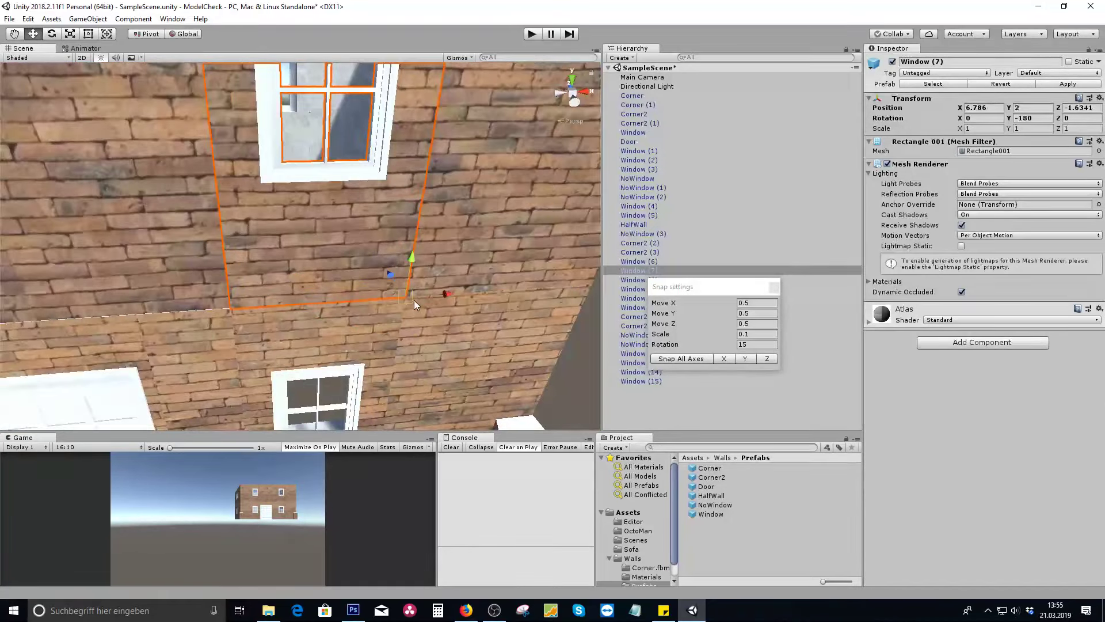
left_click(226, 297)
middle_click_drag(233, 312, 400, 285)
left_click(400, 286)
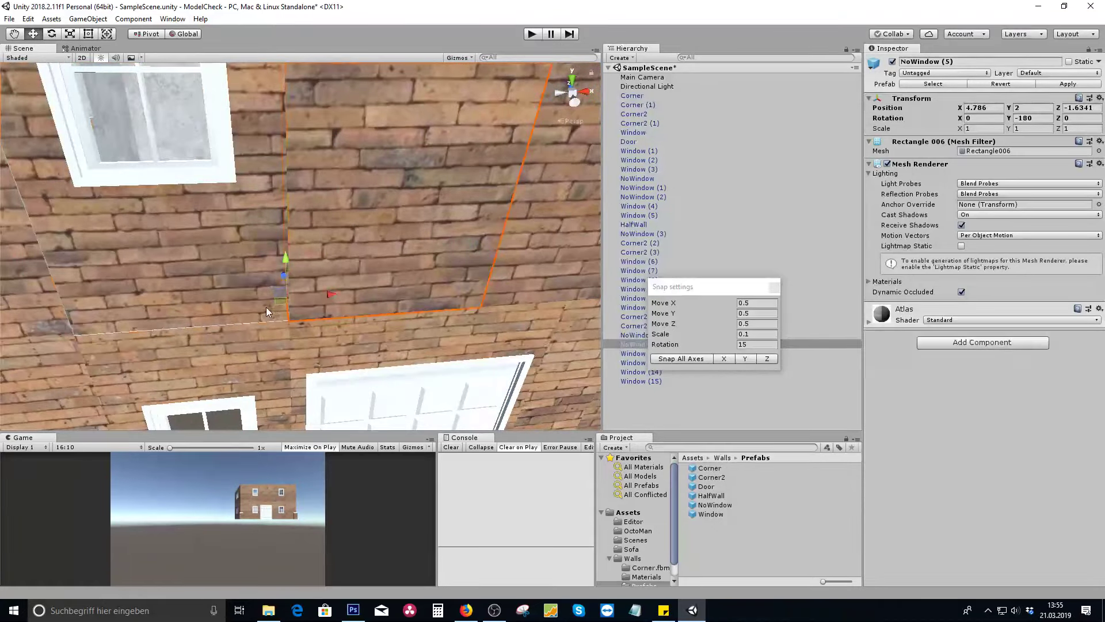
left_click(290, 315)
middle_click_drag(199, 309, 290, 303)
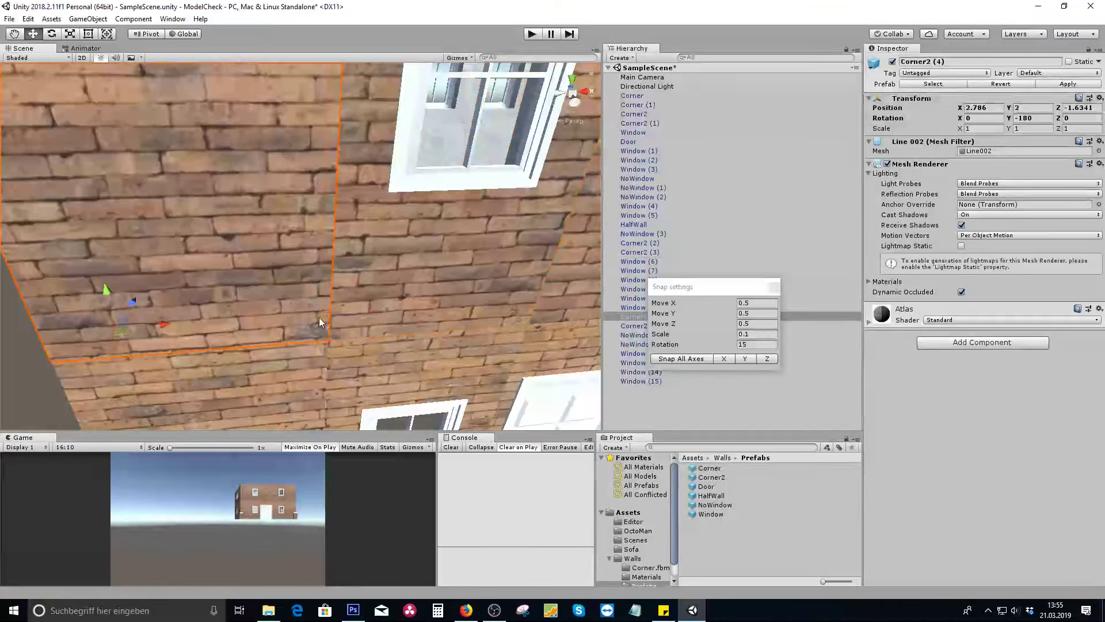
Step: Select the upper side wall Window (10) and examine its joints with the neighbouring pieces
scroll(330, 337, "down", 10)
left_click_drag(122, 340, 291, 304, "alt")
scroll(291, 299, "up", 5)
left_click(286, 232)
left_click_drag(285, 233, 441, 266, "alt")
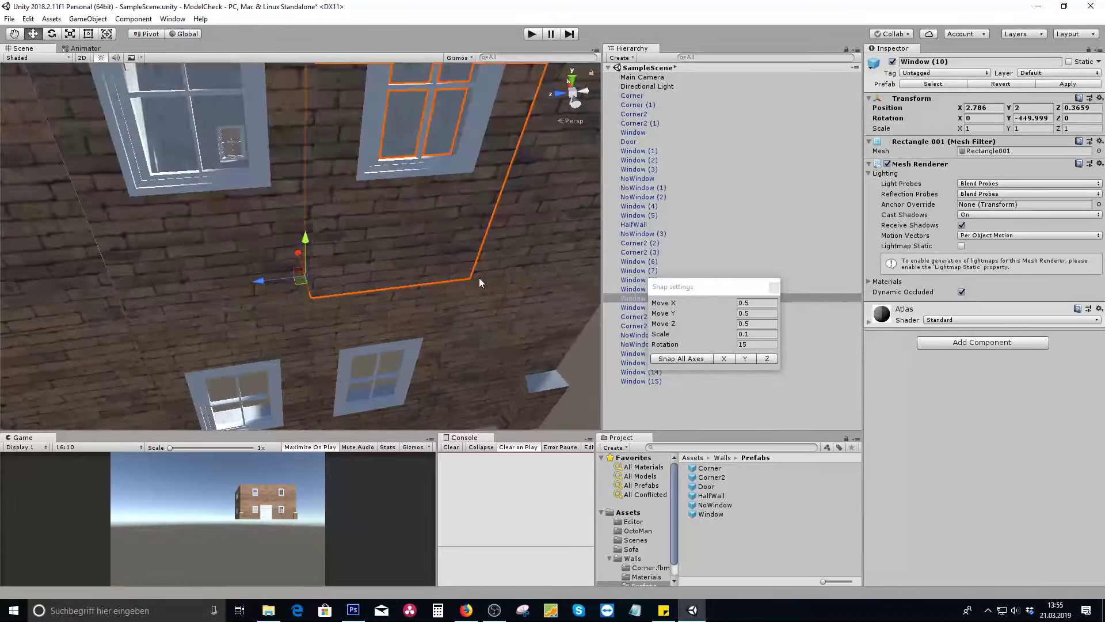
key("ctrl+z")
key("ctrl+y")
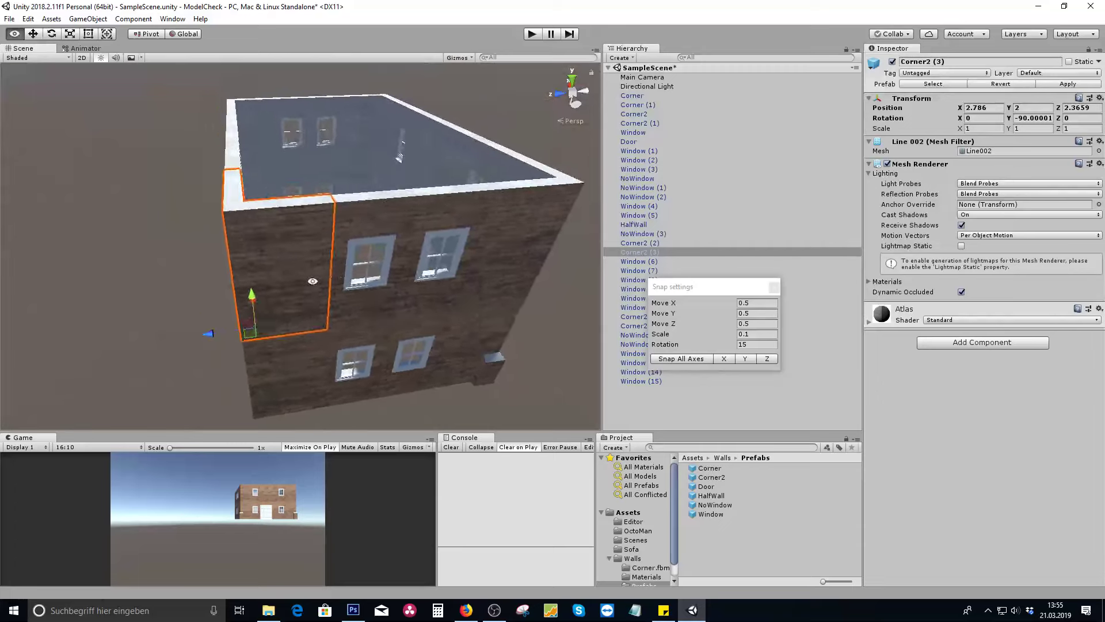
Step: Examine the assembled building's outer walls and open interior from several sides for remaining gaps
left_click_drag(311, 281, 519, 282, "alt")
left_click(482, 249)
left_click_drag(479, 249, 384, 222, "alt")
left_click_drag(357, 320, 288, 341, "alt")
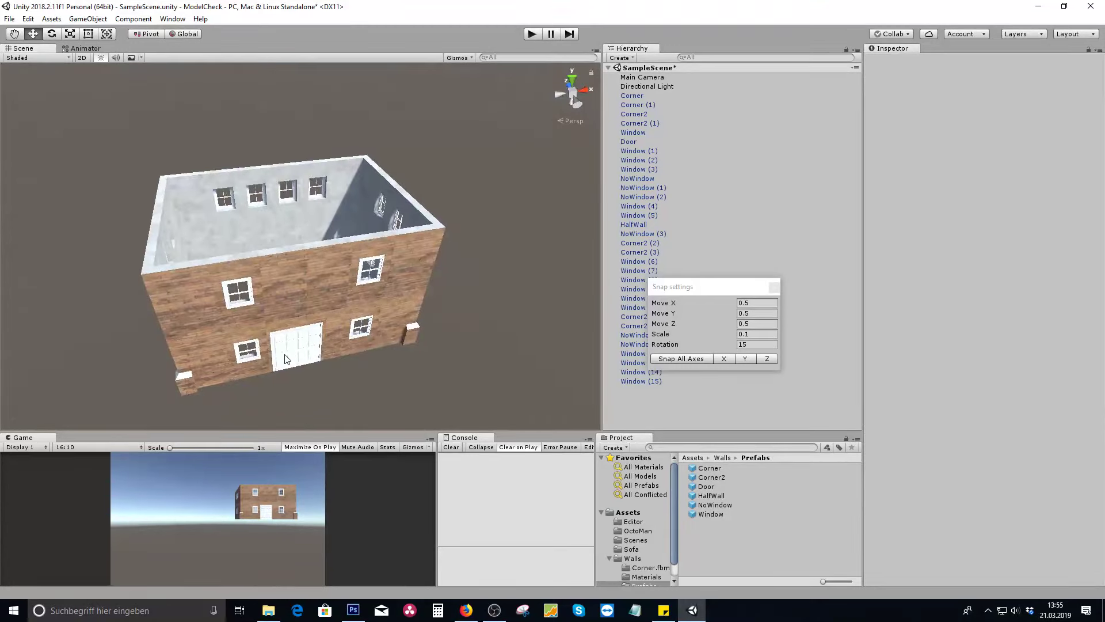
scroll(294, 351, "up", 3)
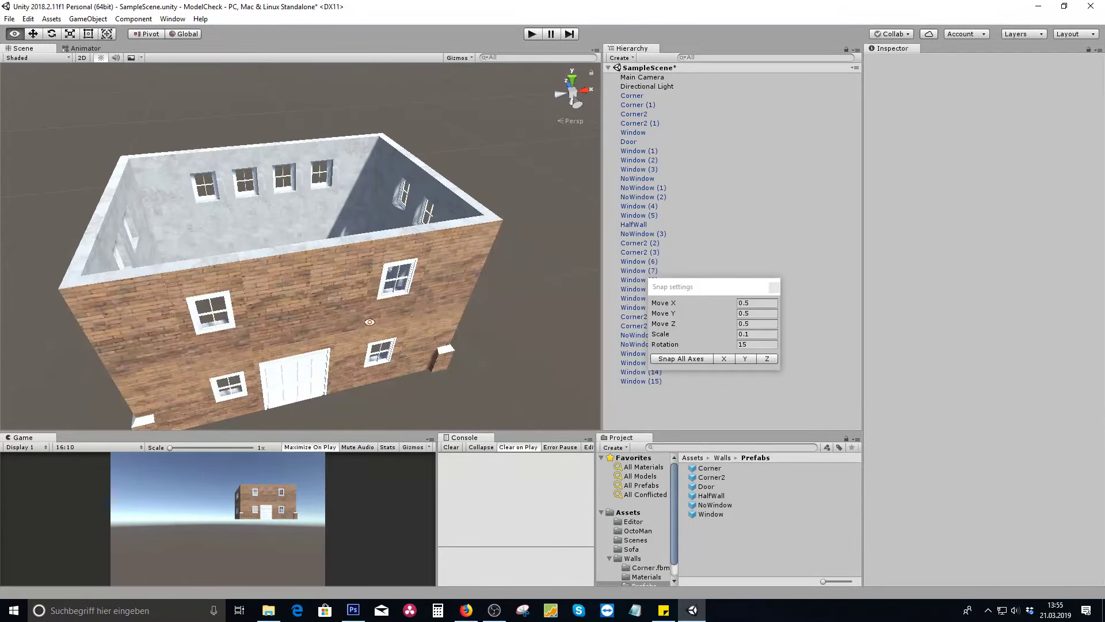
left_click_drag(326, 357, 382, 285, "alt")
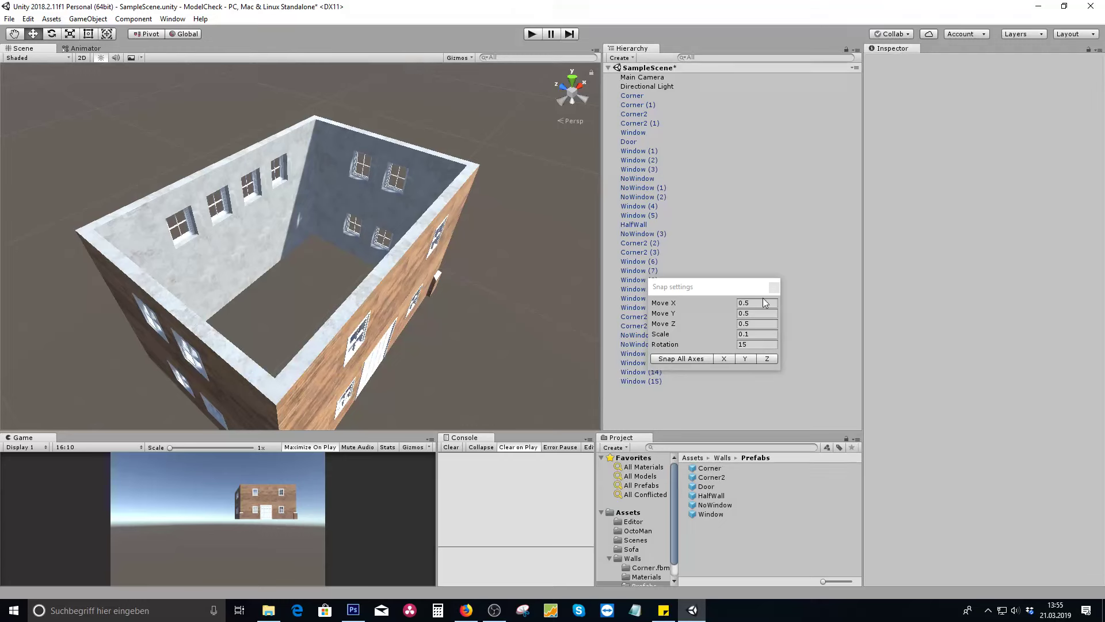
Step: Move the Snap settings window off the Hierarchy into the Scene view and examine the building from the front and above
left_click_drag(678, 282, 453, 95)
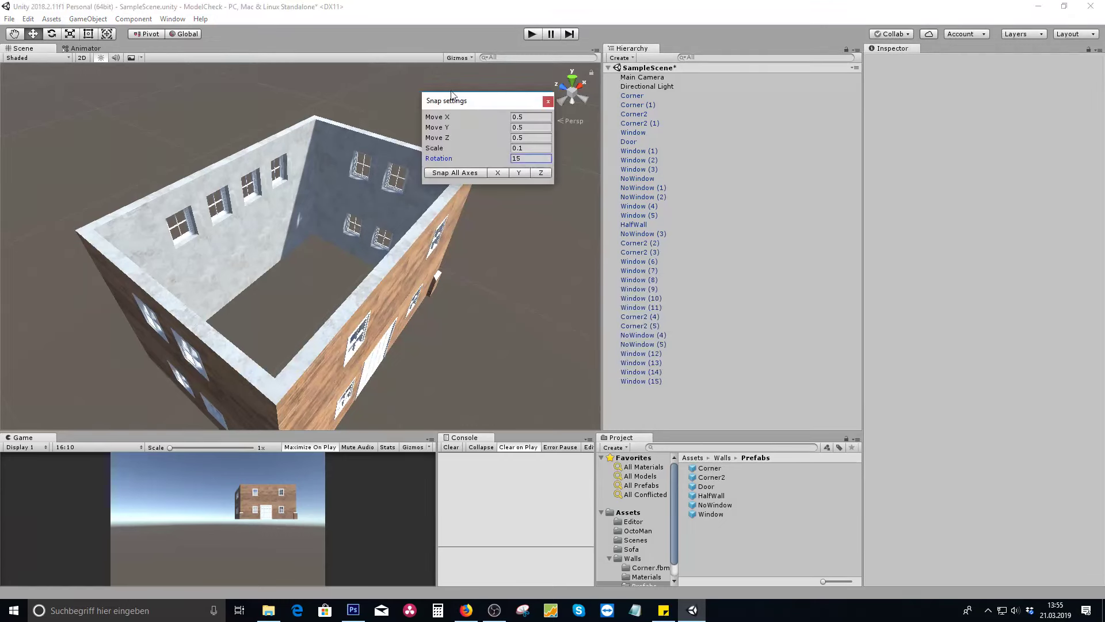
left_click_drag(460, 253, 327, 310, "alt")
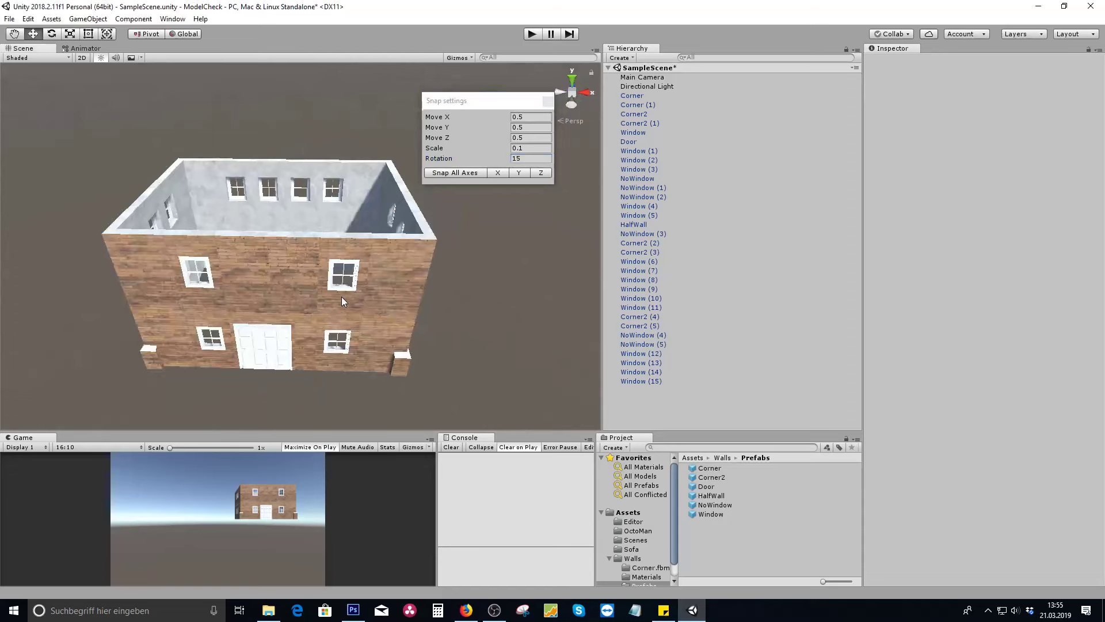
left_click_drag(406, 239, 365, 317, "alt")
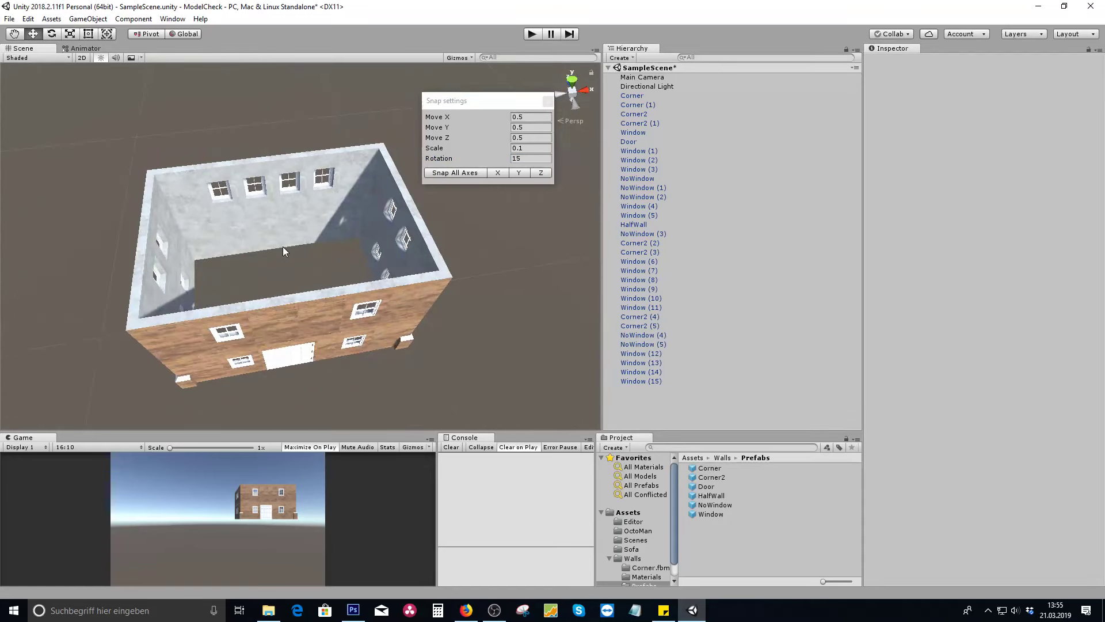
left_click_drag(419, 258, 371, 313, "alt")
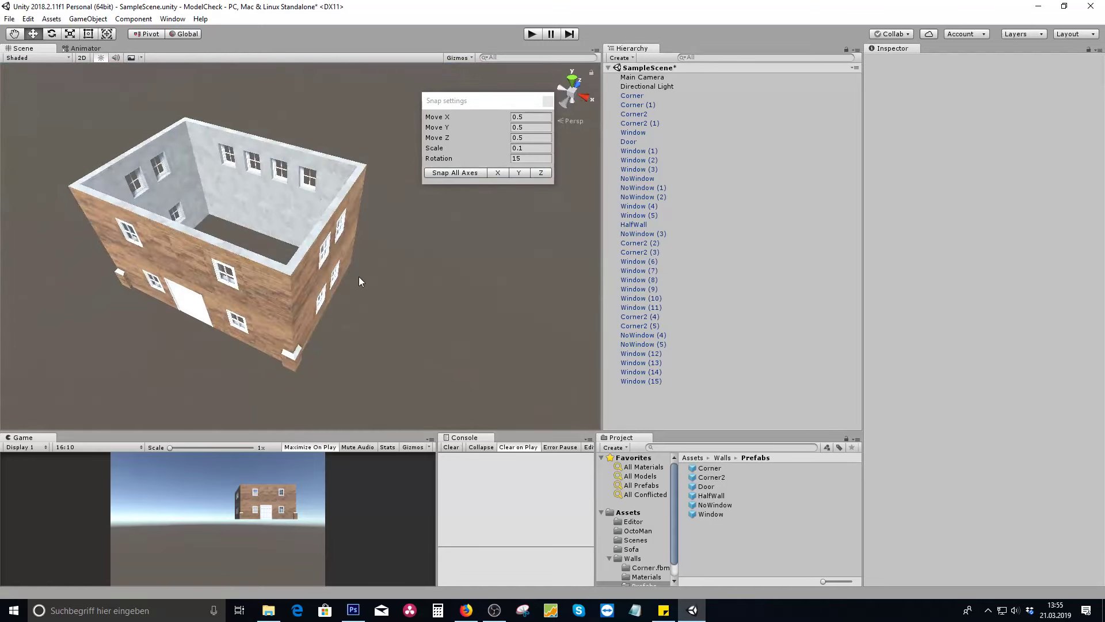
Step: Create a new 3D cube object in the scene
right_click(656, 407)
mouse_move(692, 353)
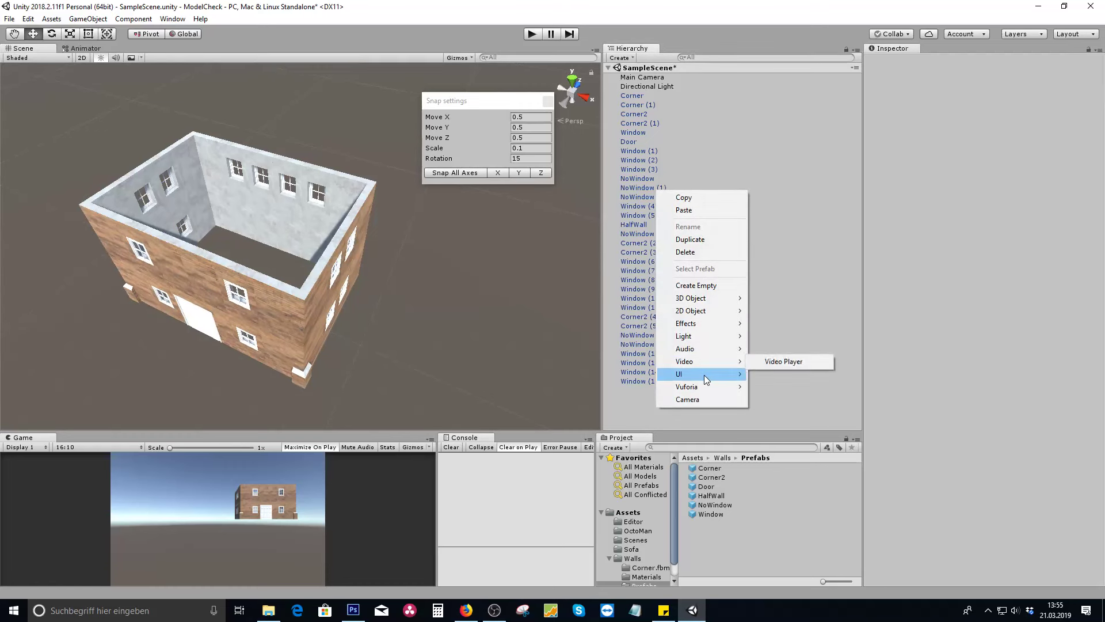
mouse_move(708, 298)
left_click(771, 299)
Step: Vertex-snap a lower corner of the cube onto the top outer rear corner of the building's upper storey
left_click_drag(271, 248, 403, 242, "alt")
middle_click_drag(300, 246, 371, 216)
key("v")
left_click_drag(347, 234, 238, 134)
scroll(252, 133, "up", 3)
middle_click_drag(252, 133, 320, 181)
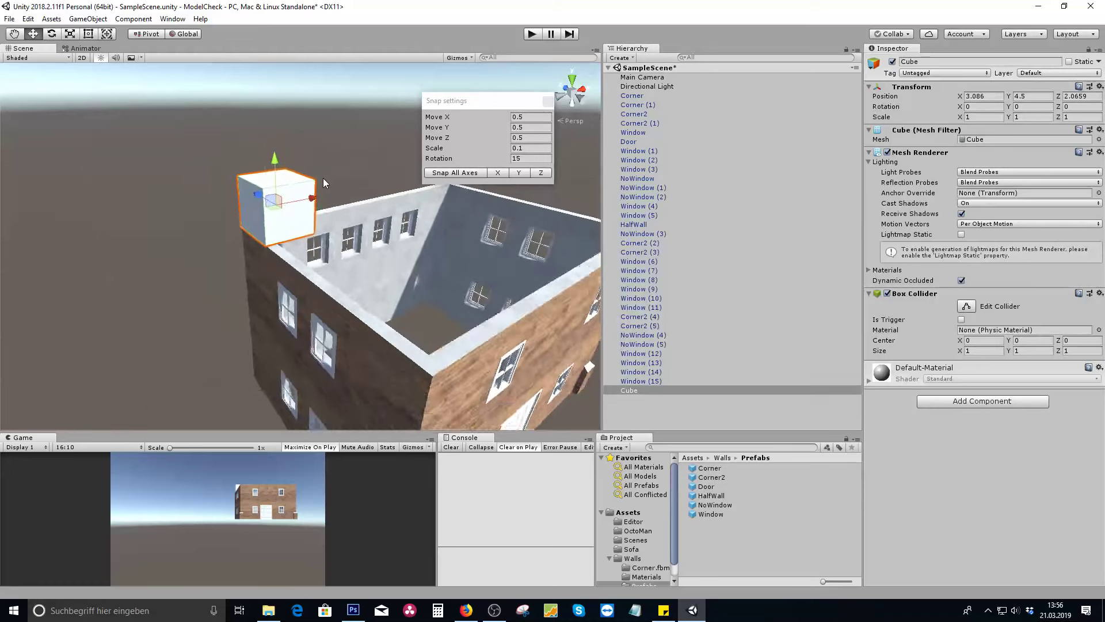
Step: Set the cube's Y scale to 0.2 and vertex-snap its lower corner back onto the top outer corner of the wall
scroll(319, 181, "up", 4)
left_click(991, 117)
left_click(1027, 117)
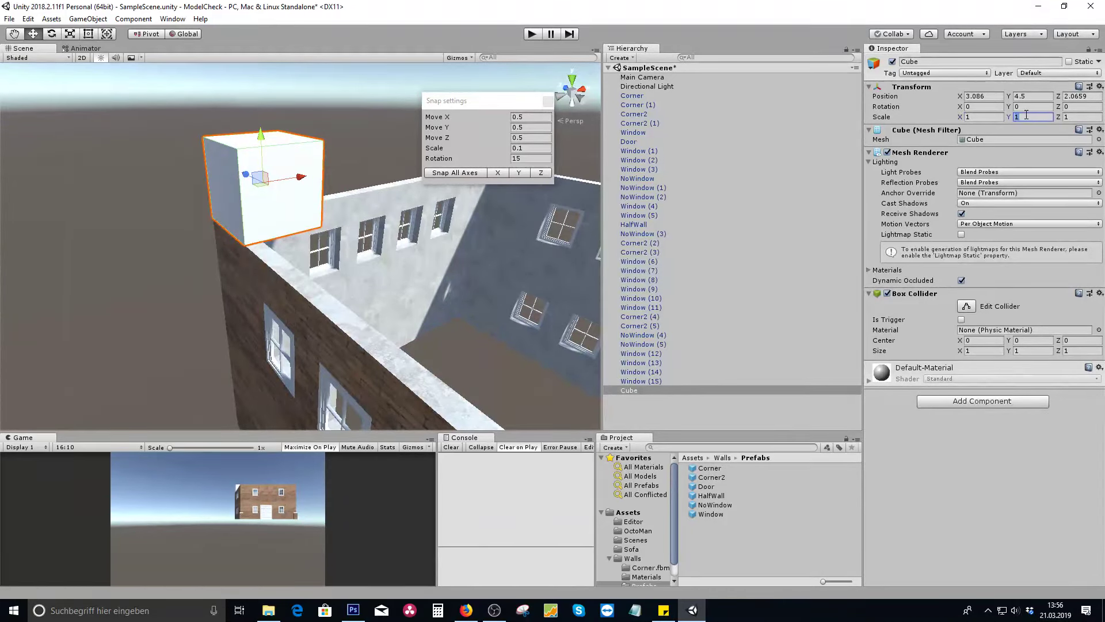
type("0.2")
middle_click_drag(251, 204, 287, 210)
key("v")
left_click_drag(239, 193, 243, 210)
Step: Stretch the slab with the Rect tool to about 6.26 by 4.26 over the open top and shift it onto the front corner
left_click_drag(357, 190, 278, 261, "alt")
scroll(278, 261, "down", 3)
middle_click_drag(360, 283, 301, 212)
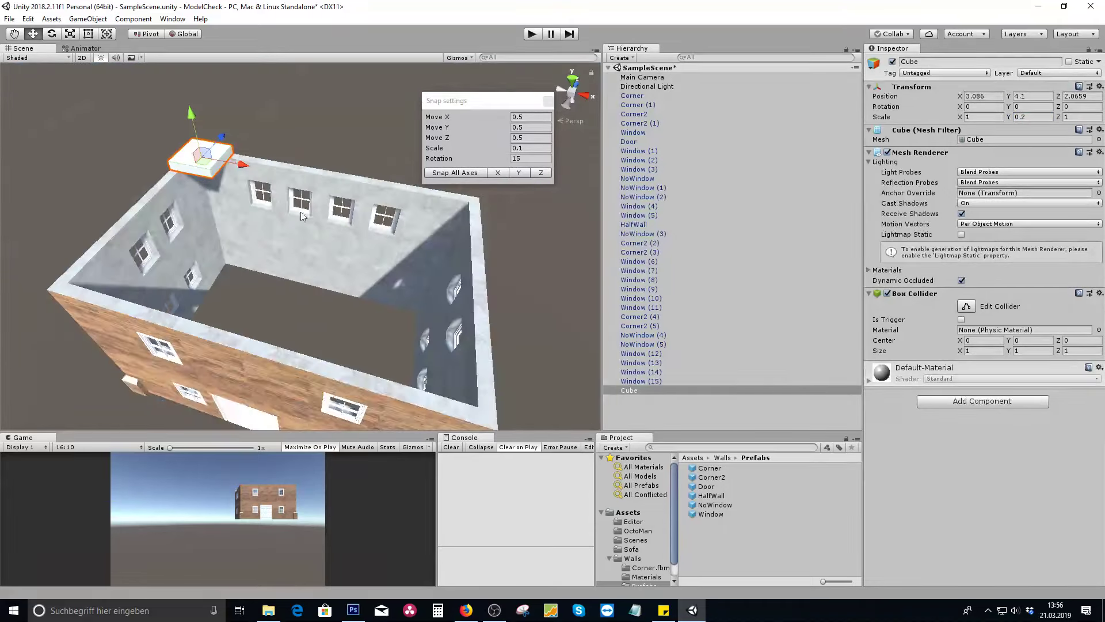
left_click_drag(220, 162, 240, 225, "alt")
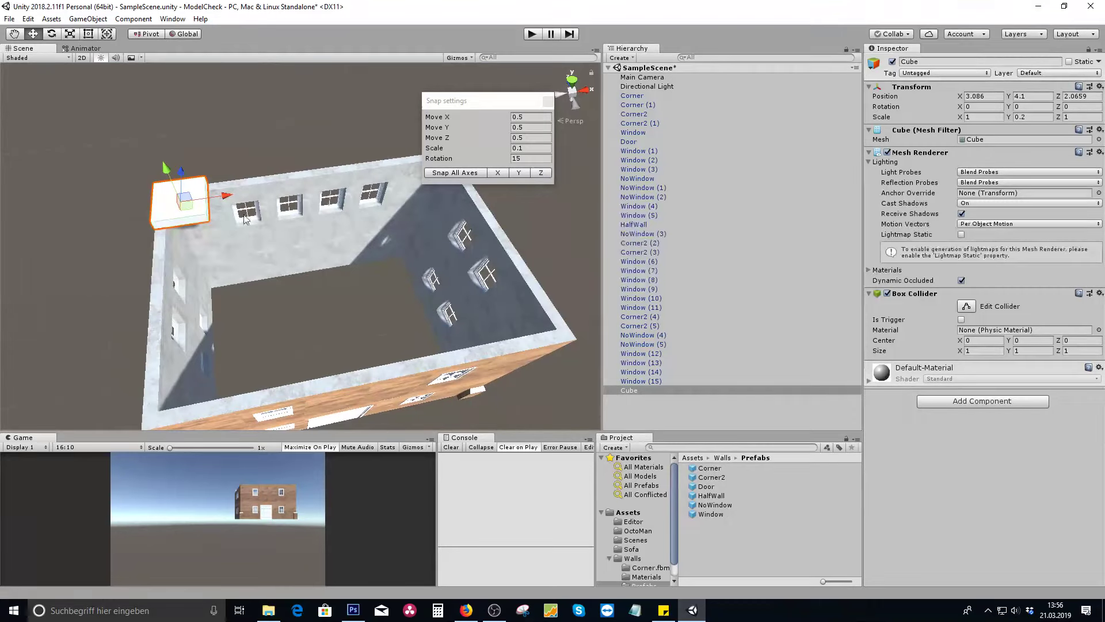
left_click(88, 34)
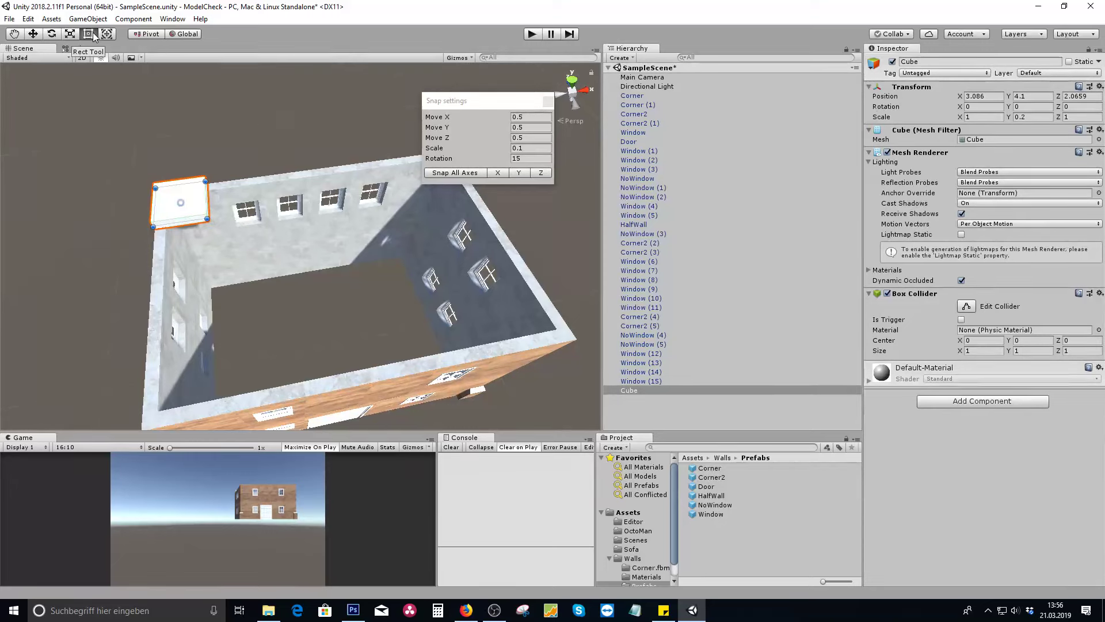
left_click(171, 169)
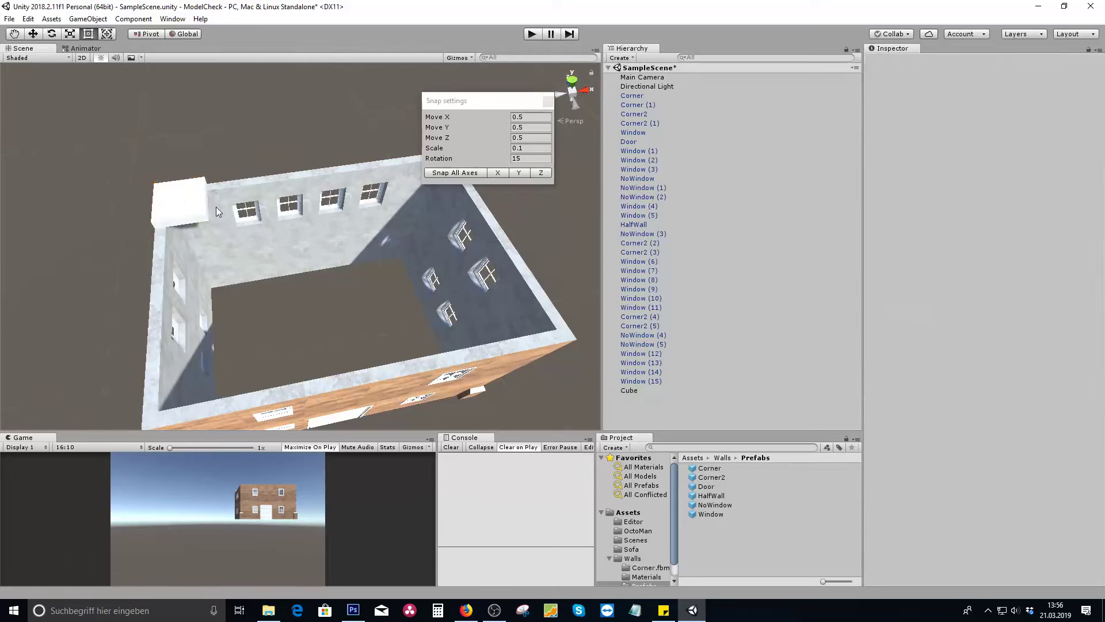
left_click(196, 209)
left_click_drag(208, 220, 561, 327)
middle_click_drag(561, 327, 277, 260)
scroll(150, 232, "up", 3)
middle_click_drag(150, 232, 257, 268)
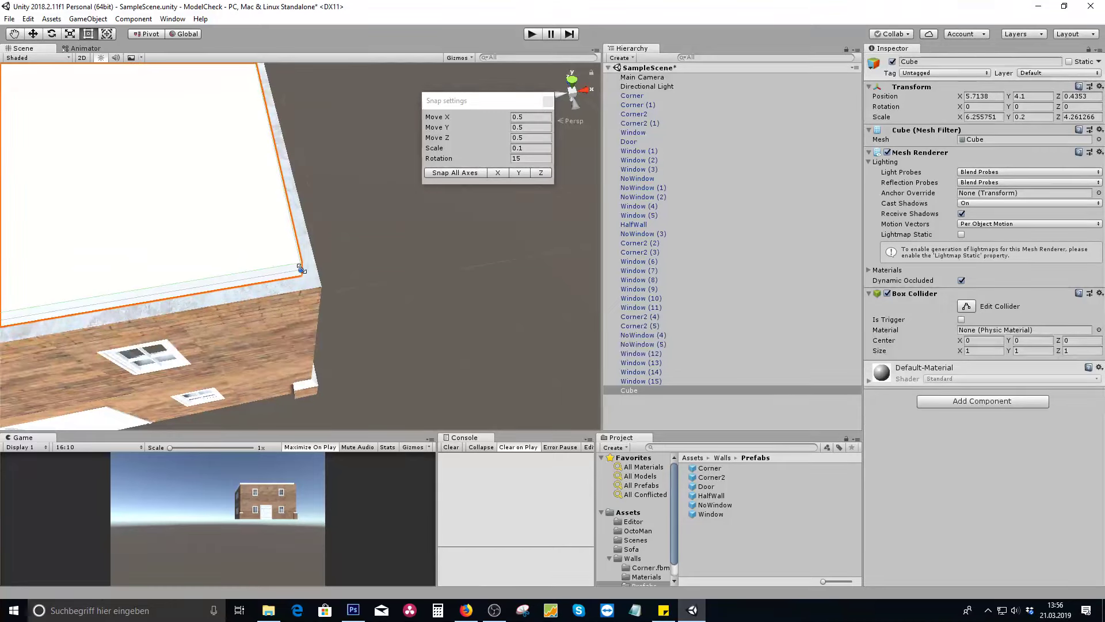
left_click_drag(300, 268, 344, 307)
left_click(344, 312)
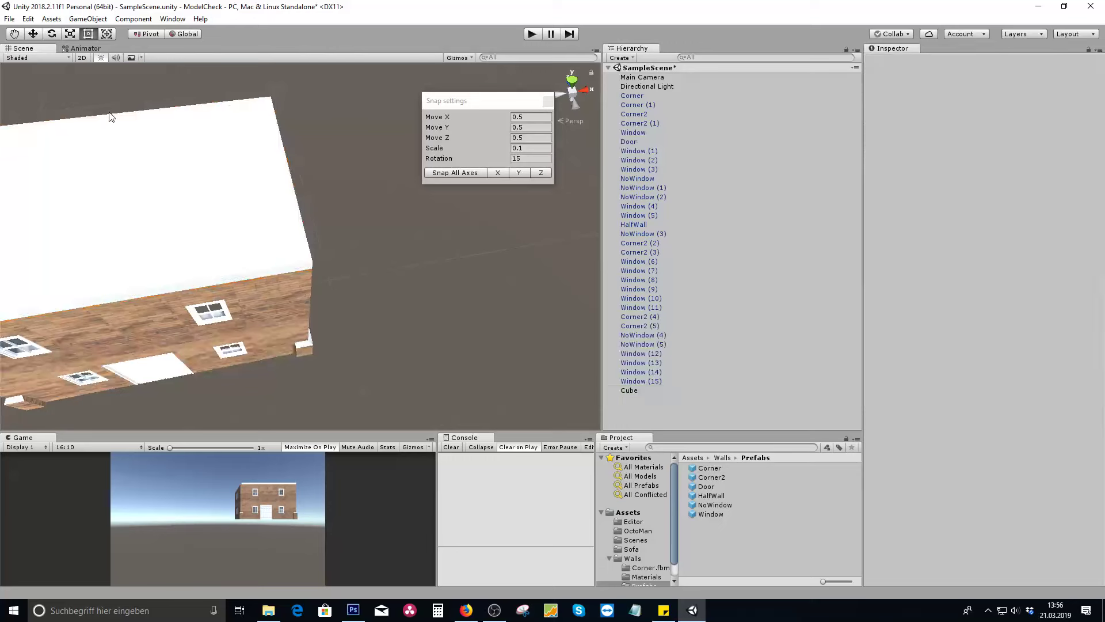
Step: Extend the slab's rear corner to the building's outer rear corner, making it about 6.40 by 4.39
left_click_drag(144, 136, 288, 200, "alt")
scroll(195, 197, "down", 2)
left_click_drag(197, 196, 163, 306, "alt")
scroll(403, 319, "up", 3)
left_click(343, 287)
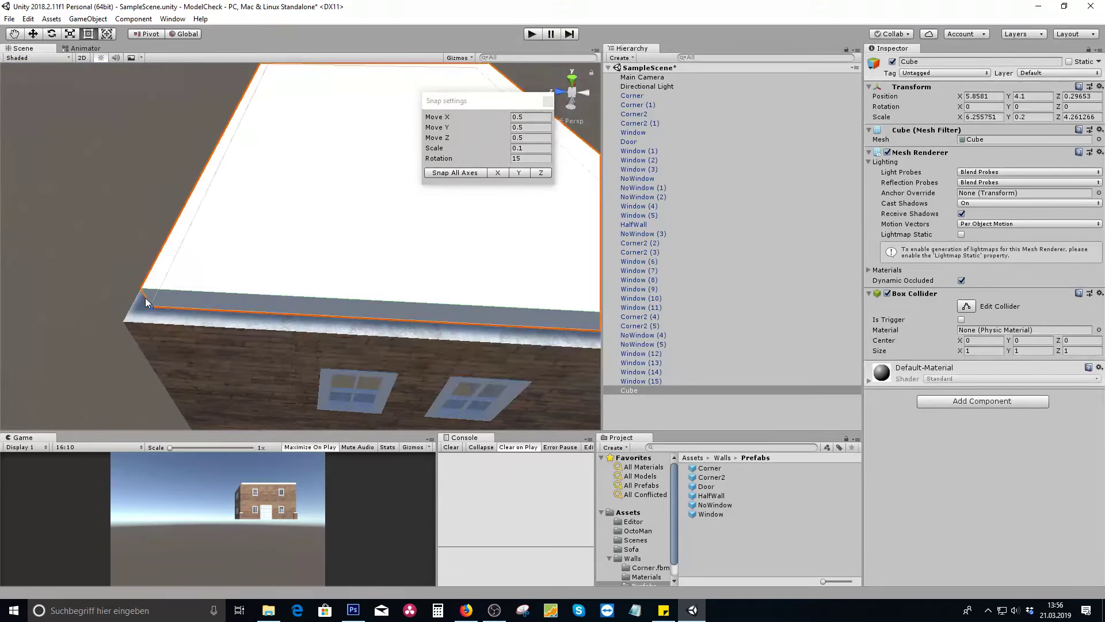
left_click_drag(150, 308, 316, 232)
Step: Fine-tune the slab's front corner to the brick edge at a scale of about 6.399 by 4.399, and deselect it
scroll(129, 314, "down", 3)
scroll(394, 262, "up", 3)
scroll(302, 233, "up", 3)
scroll(316, 222, "up", 8)
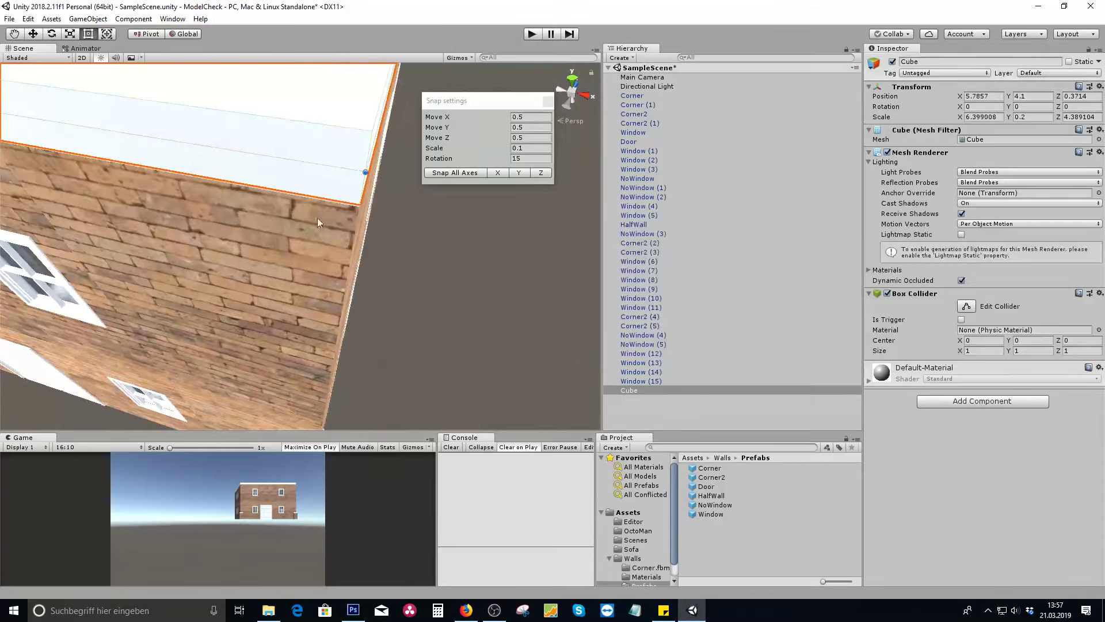
middle_click_drag(322, 208, 314, 218)
left_click_drag(283, 295, 277, 311)
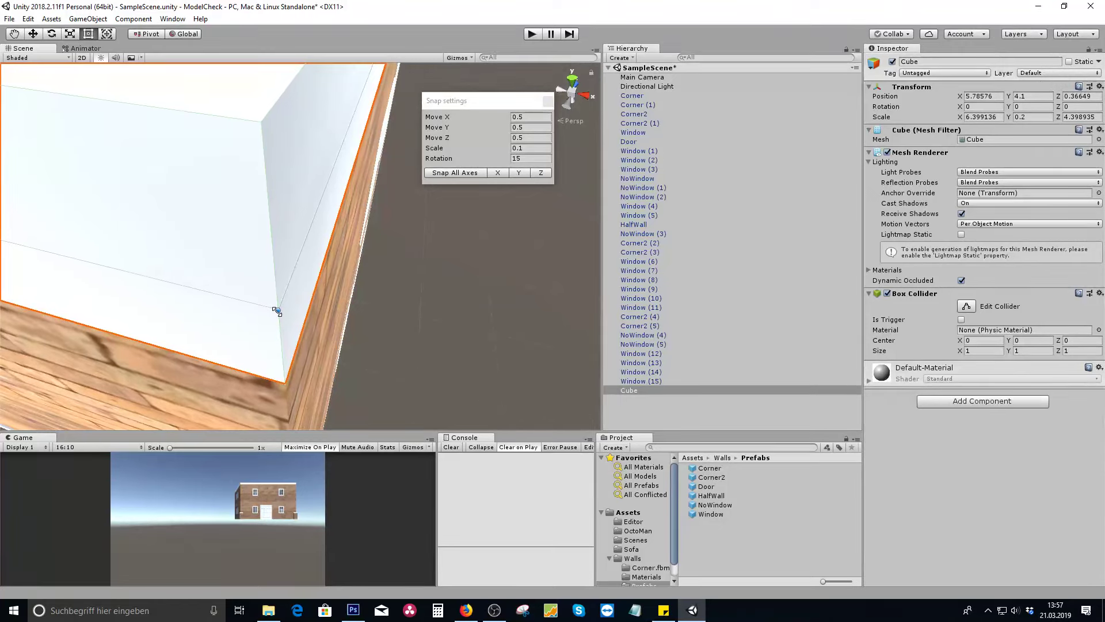
scroll(277, 311, "down", 4)
left_click(464, 360)
scroll(419, 339, "down", 7)
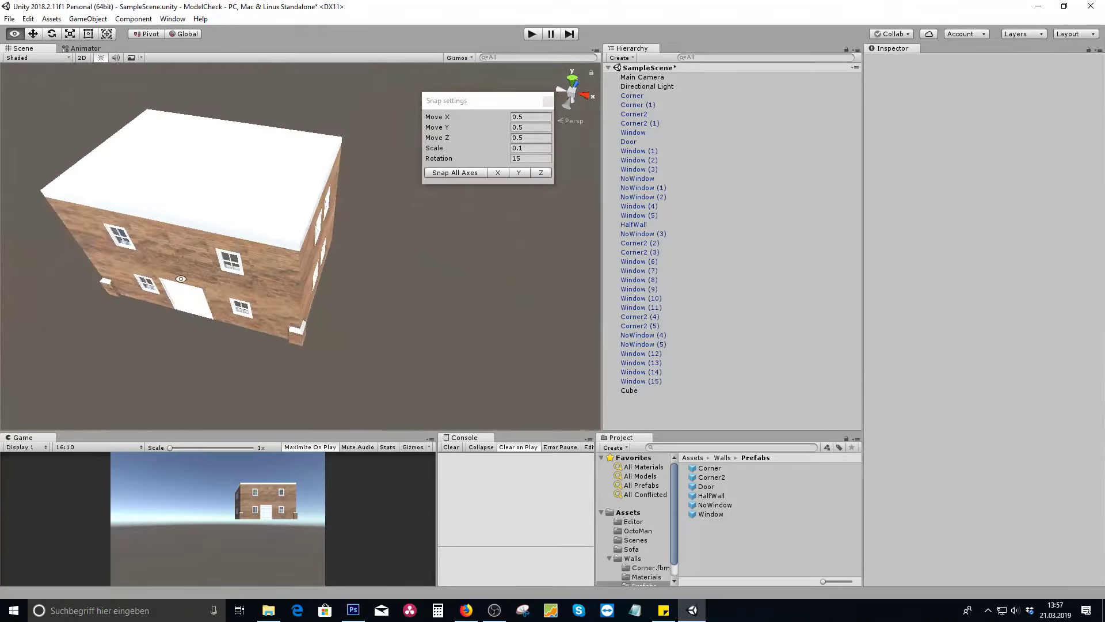
Step: Examine the roof slab's fit on the building from all sides and from above
left_click_drag(181, 278, 617, 226, "alt")
middle_click_drag(372, 227, 214, 253)
left_click_drag(512, 296, 294, 299, "alt")
left_click_drag(362, 150, 420, 382, "alt")
left_click_drag(382, 189, 299, 305, "alt")
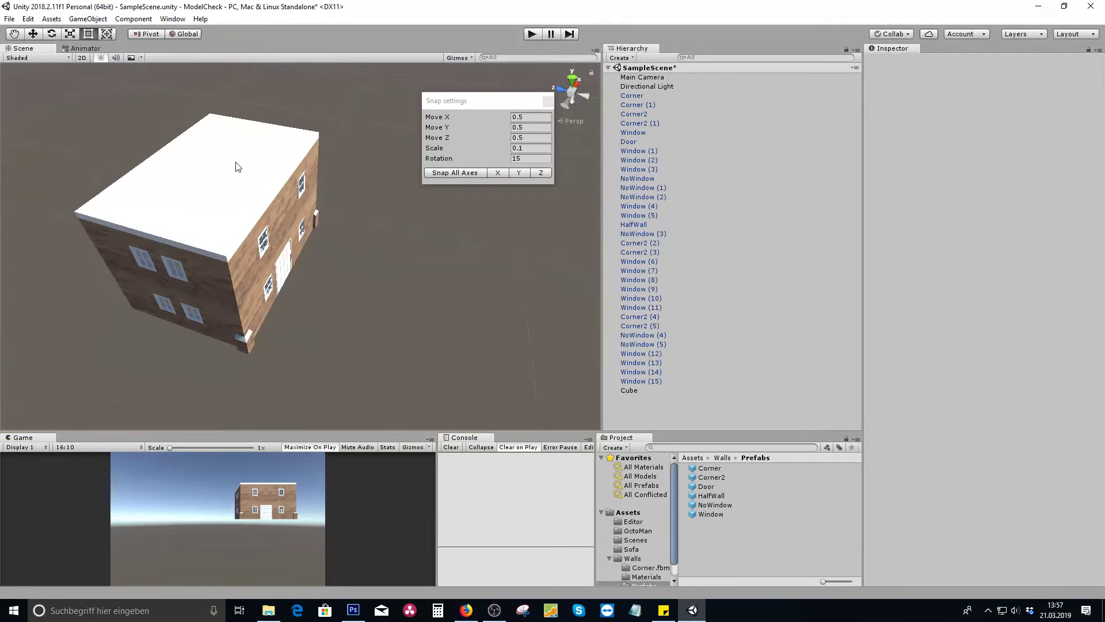
left_click(238, 167)
scroll(264, 222, "up", 5)
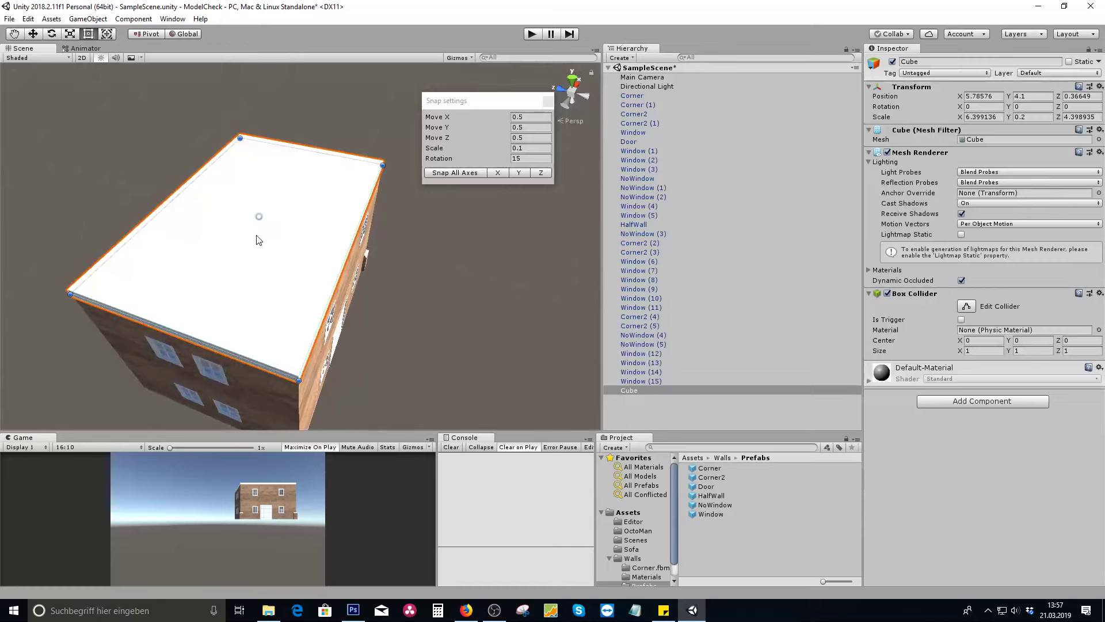
left_click_drag(197, 384, 319, 314, "alt")
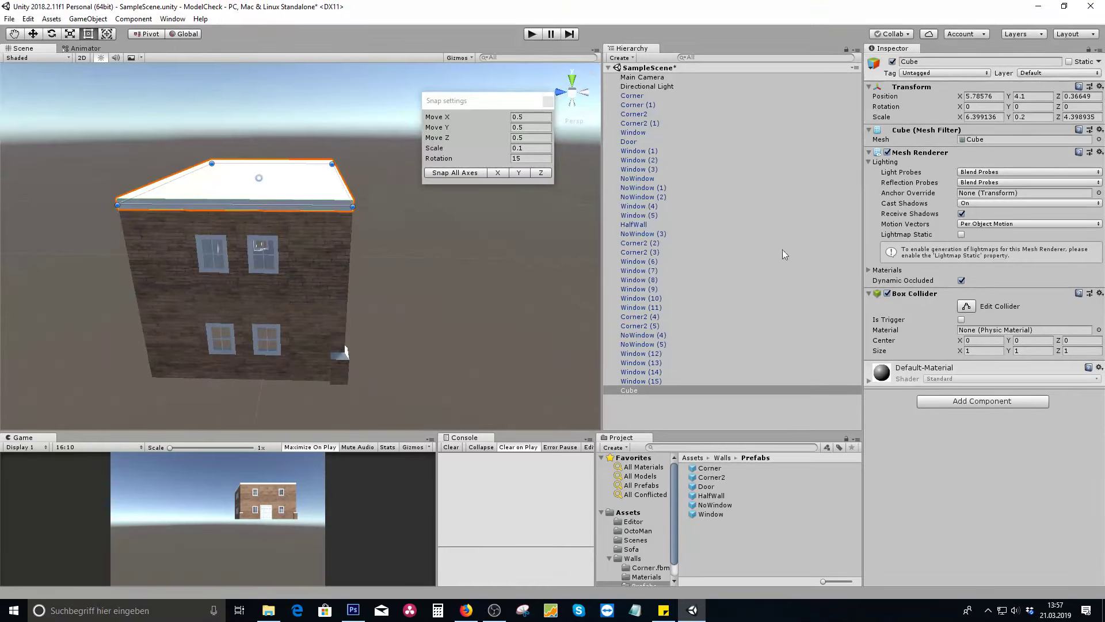
Step: Duplicate the roof slab and lower the copy to Y 2.1 as the floor between the two storeys
left_click(647, 406)
left_click(634, 394)
key("ctrl+d")
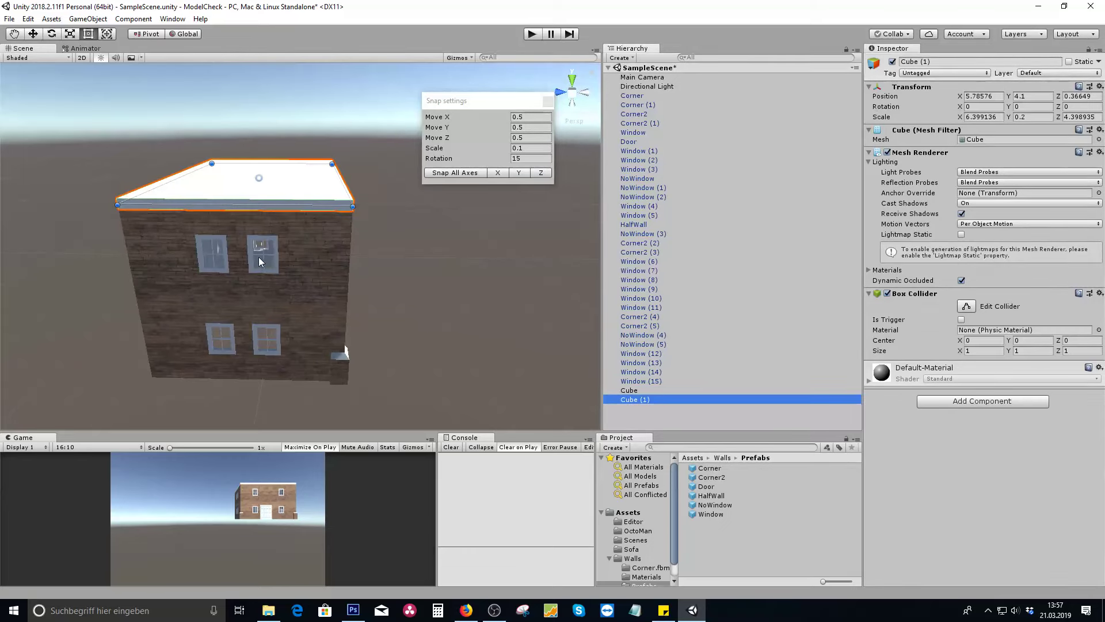
key("w")
left_click_drag(258, 143, 270, 195)
Step: Examine the upper storey's interior and how the new floor slab meets the walls
left_click_drag(464, 323, 181, 369, "alt")
scroll(264, 260, "up", 3)
left_click_drag(264, 261, 450, 239, "alt")
scroll(339, 197, "up", 6)
middle_click_drag(281, 219, 350, 309)
scroll(350, 309, "up", 4)
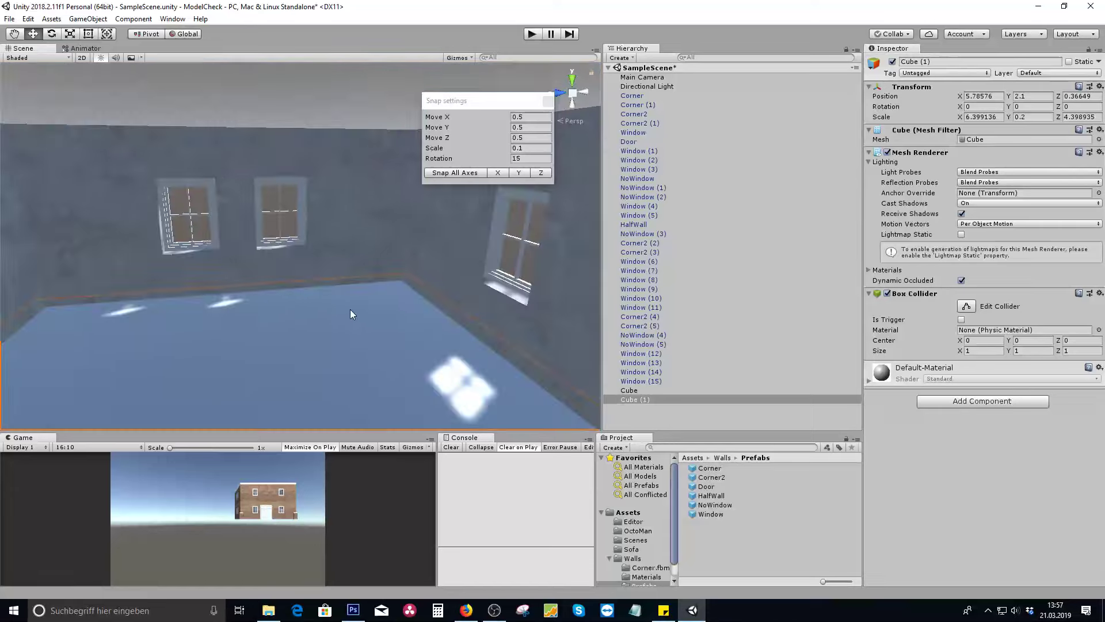
left_click_drag(339, 303, 520, 264, "alt")
right_click_drag(521, 264, 87, 247, "alt")
left_click_drag(87, 246, 268, 279, "alt")
scroll(268, 278, "up", 3)
middle_click_drag(517, 258, 281, 250)
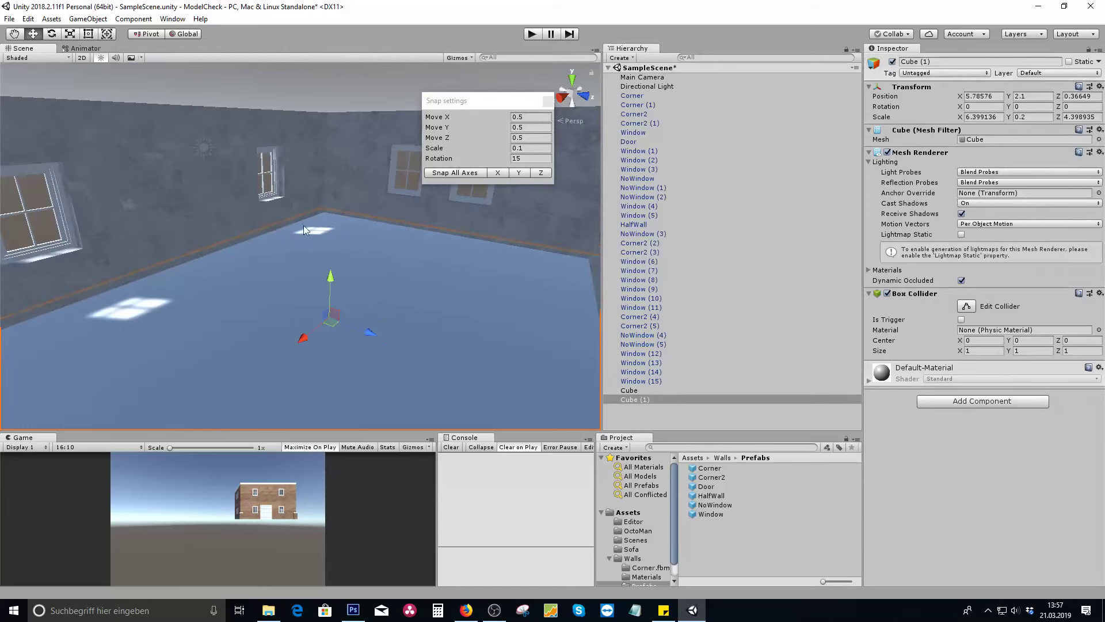
scroll(330, 211, "up", 4)
scroll(329, 210, "down", 1)
scroll(329, 210, "up", 4)
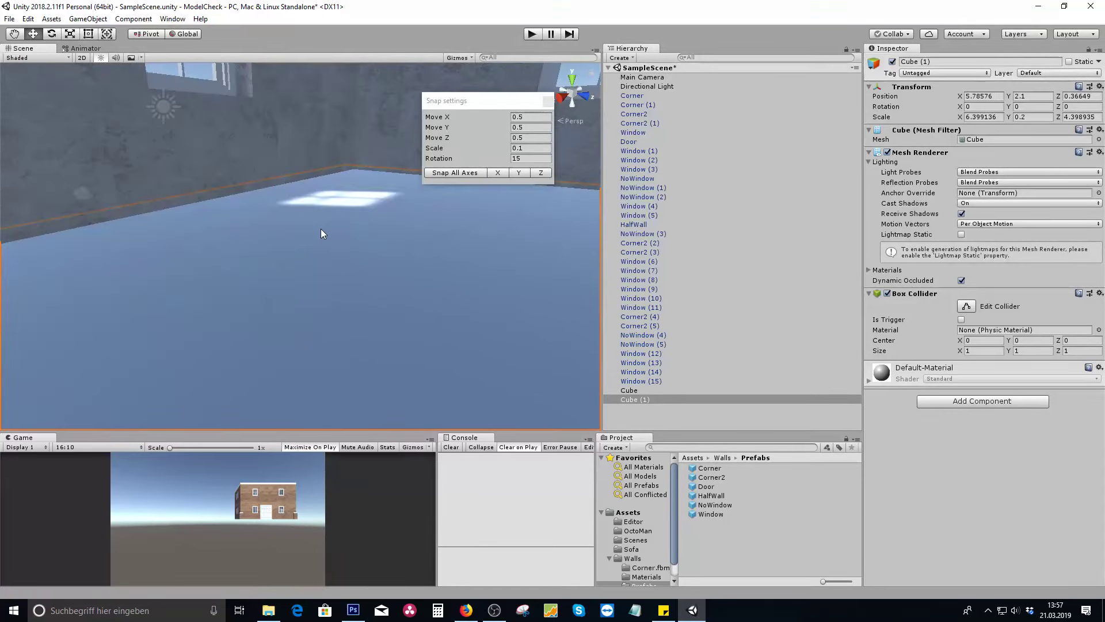
scroll(320, 229, "down", 3)
scroll(316, 248, "down", 3)
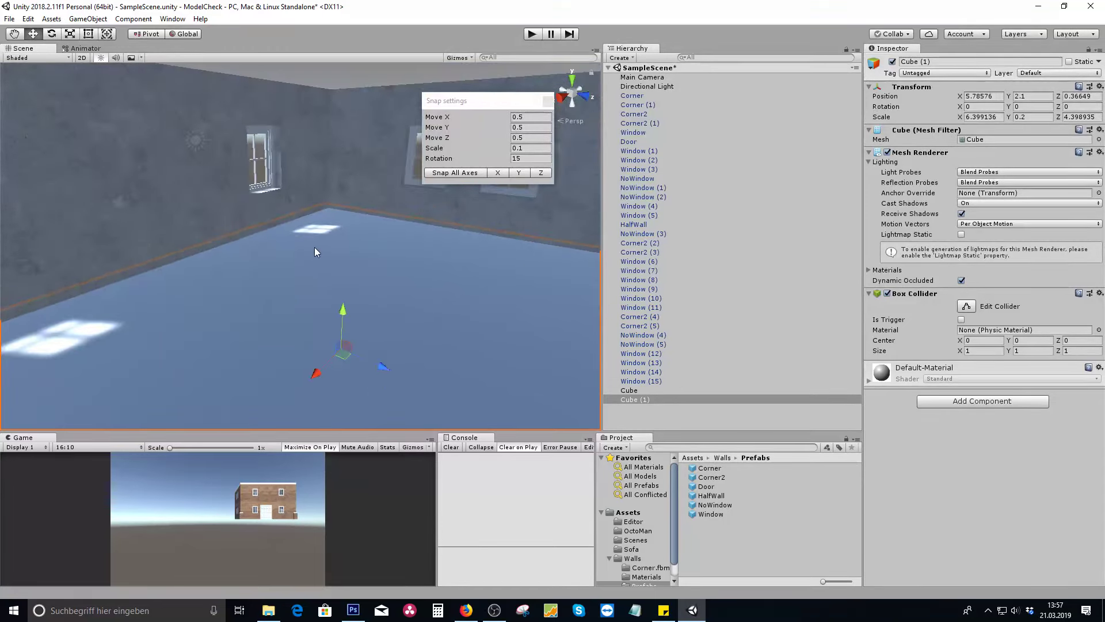
left_click_drag(262, 145, 289, 145, "alt")
right_click_drag(287, 140, 309, 175)
Step: Examine the roofed building's exterior from above, the front and the sides
scroll(312, 171, "down", 8)
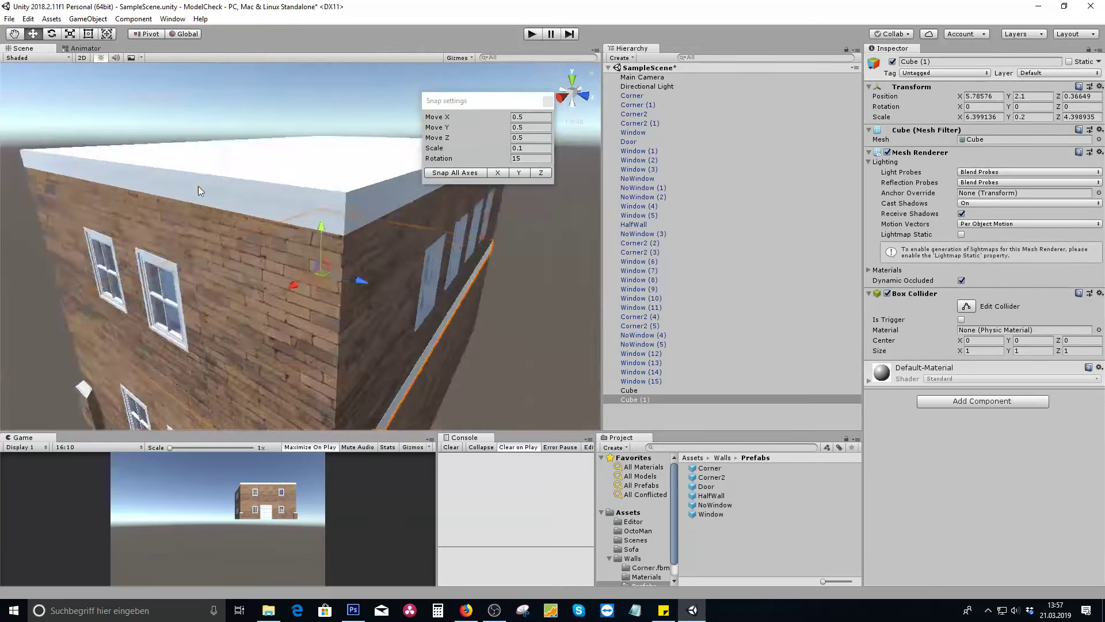
left_click_drag(179, 207, 345, 92, "alt")
left_click_drag(411, 318, 361, 326, "alt")
scroll(676, 490, "down", 1)
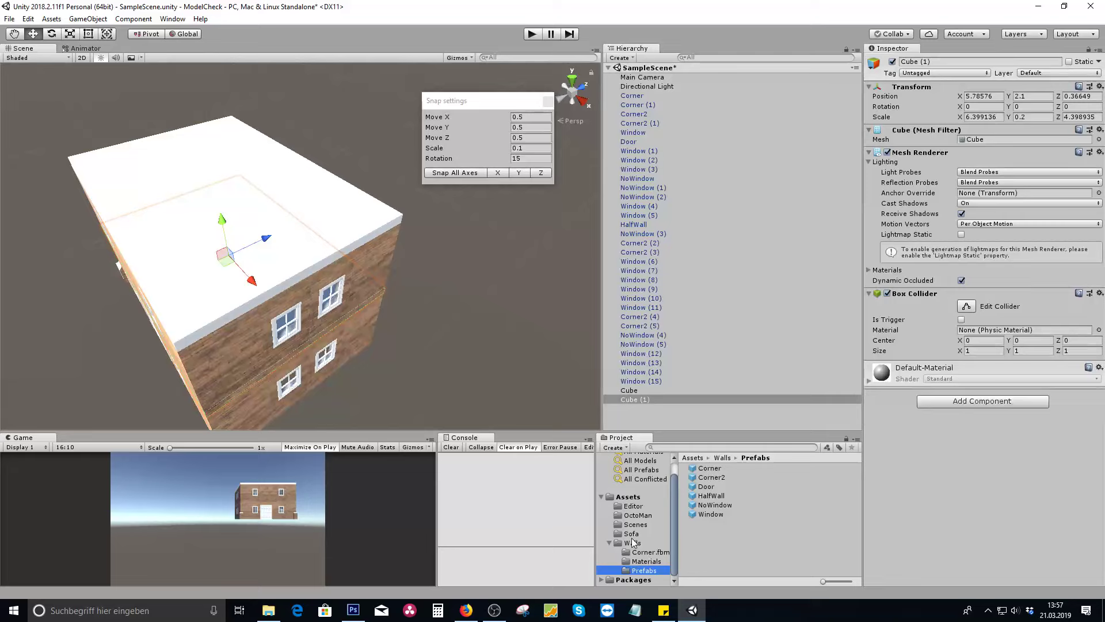
left_click(461, 396)
left_click_drag(254, 305, 344, 309, "alt")
left_click(309, 173)
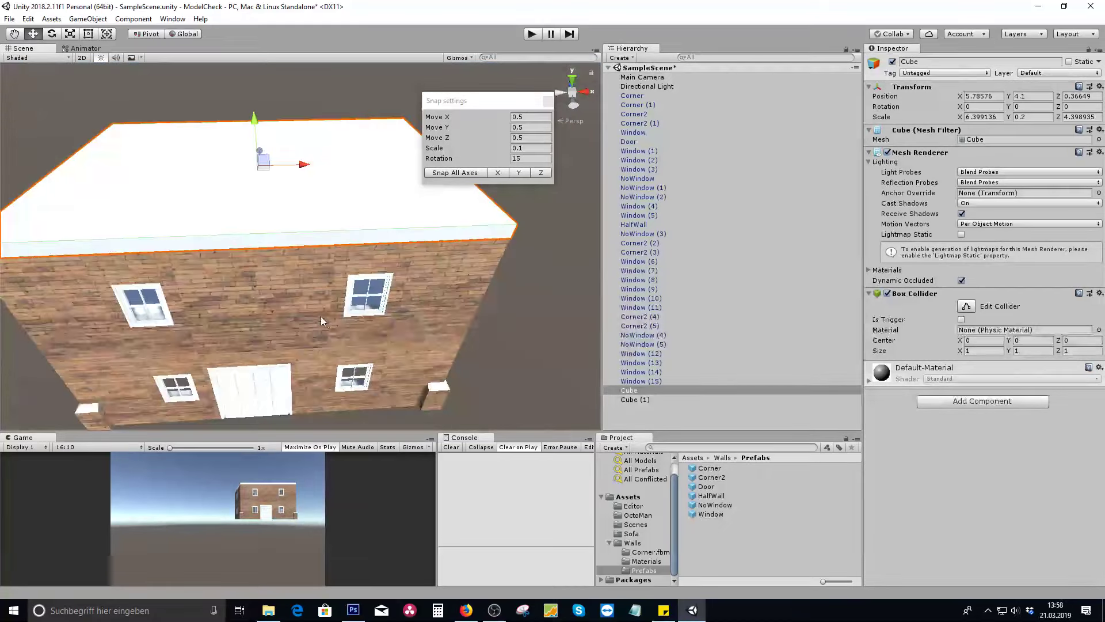
scroll(311, 314, "down", 5)
left_click_drag(306, 314, 114, 325, "alt")
middle_click_drag(238, 322, 345, 319)
scroll(241, 317, "up", 4)
scroll(240, 317, "down", 6)
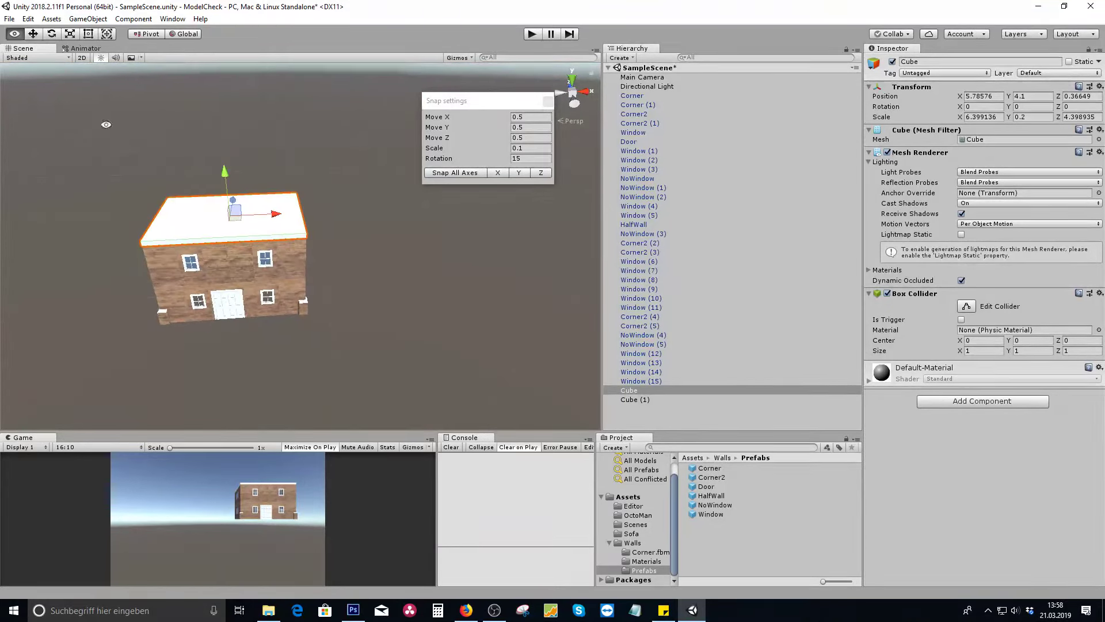
left_click_drag(107, 122, 410, 197, "alt")
left_click_drag(258, 183, 166, 298, "alt")
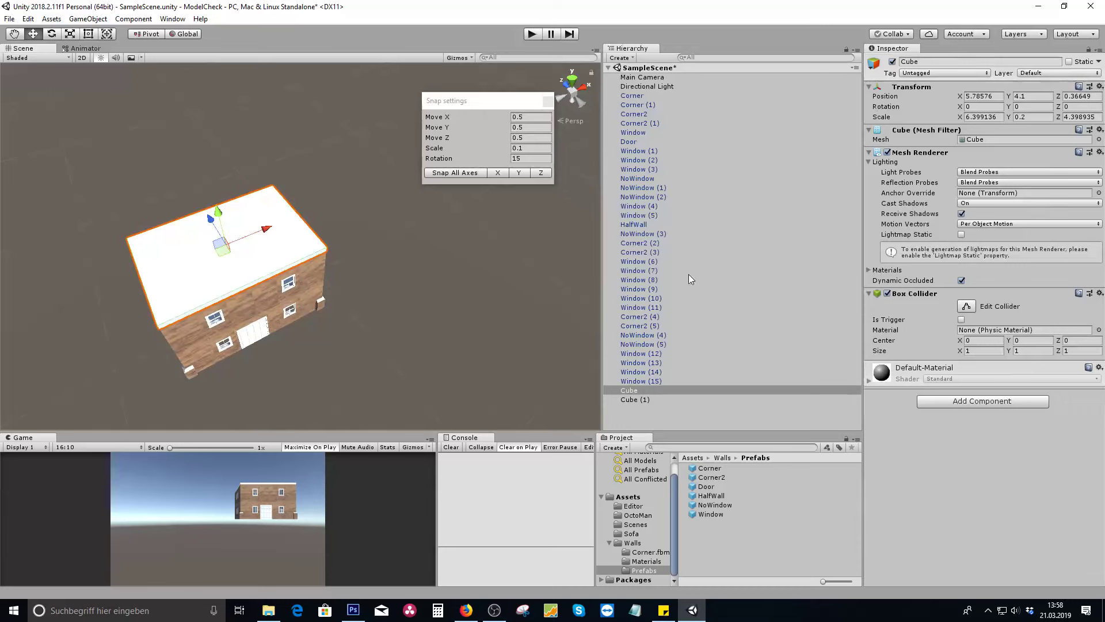
Step: Select the upper storey's wall pieces together, adding the window wall next to the rear corner piece
left_click_drag(385, 202, 196, 200, "alt")
scroll(196, 200, "down", 3)
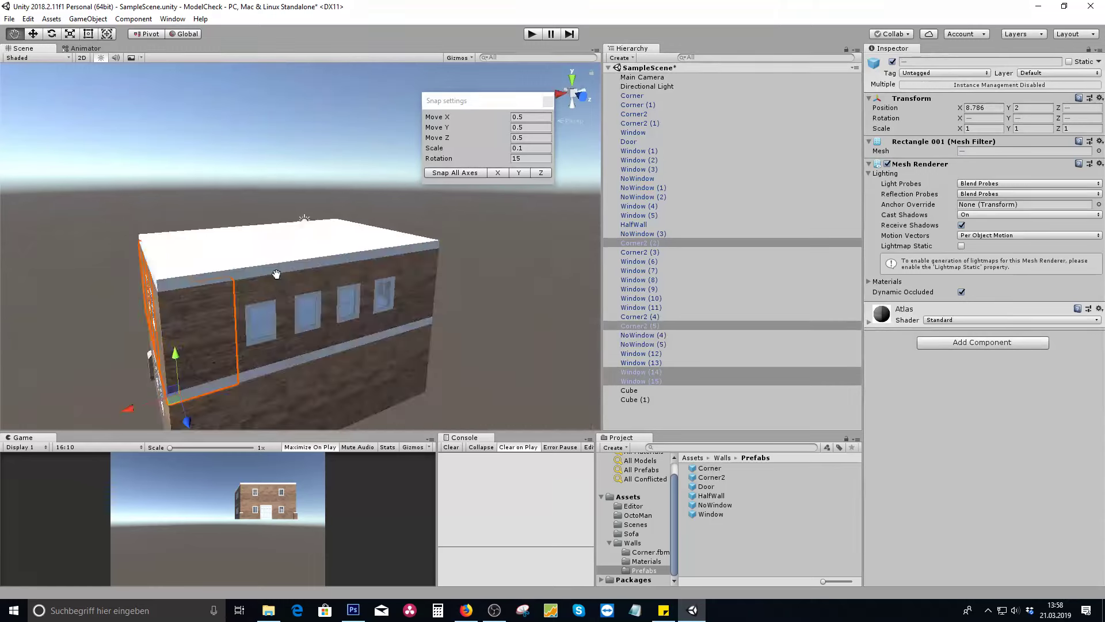
left_click(275, 313, "shift")
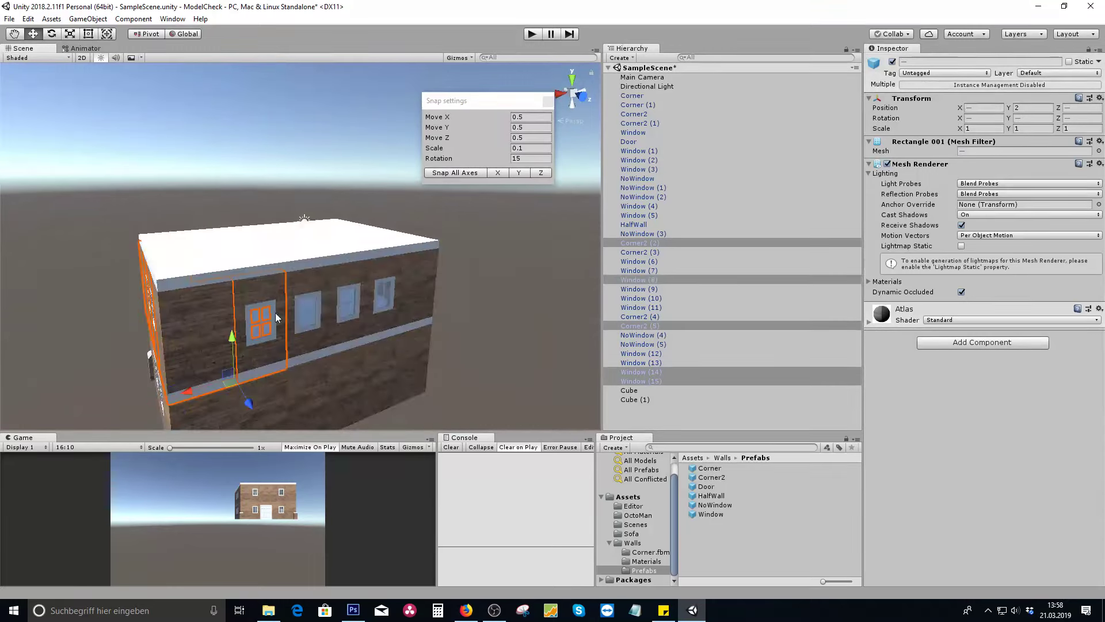